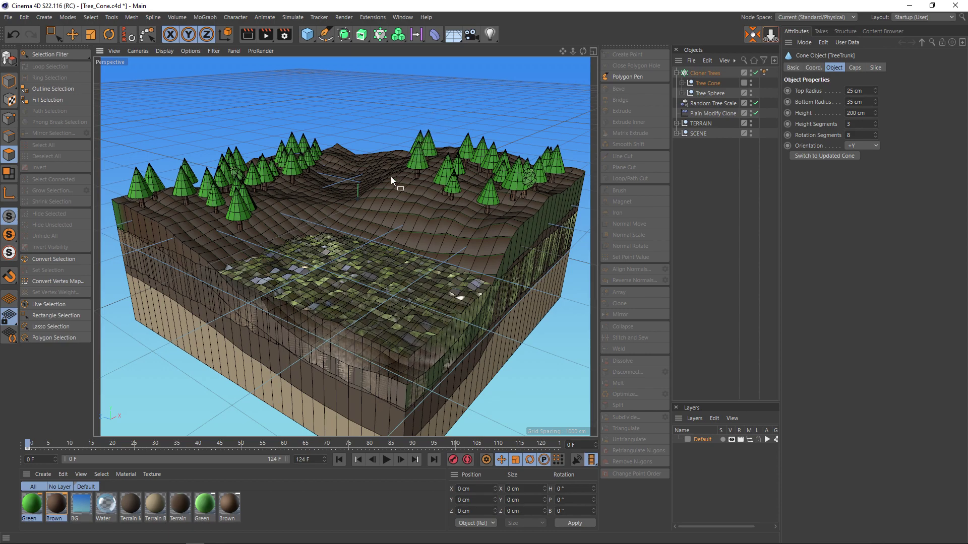
Preview-render the cone-tree terrain, then switch to the Tree_Sphere.c4d project.
key("9")
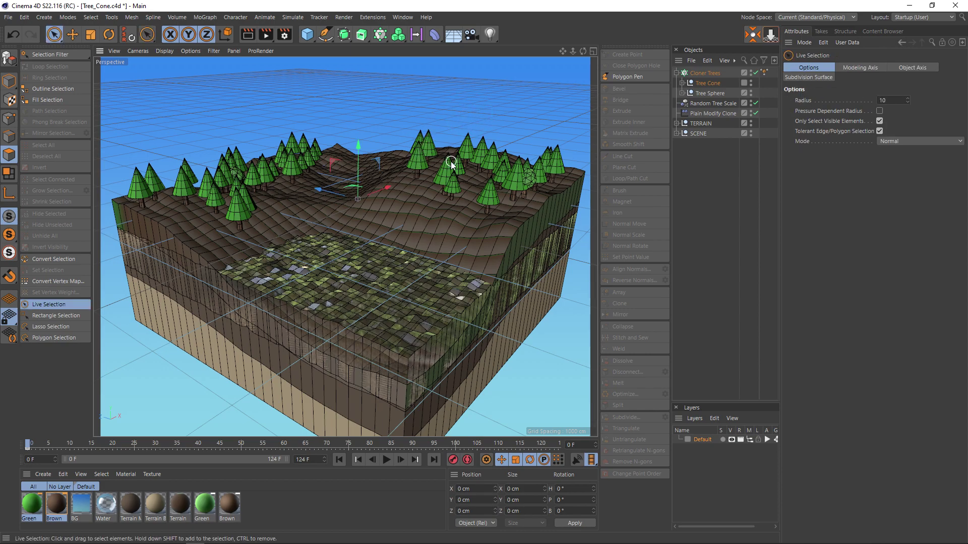
key("ctrl+r")
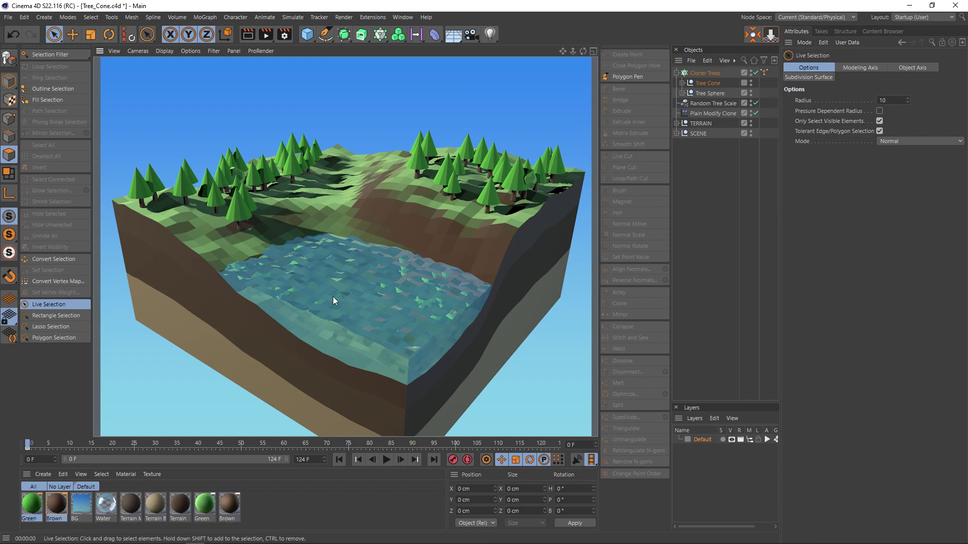
left_click_drag(353, 341, 396, 338, "alt")
scroll(396, 338, "up", 2)
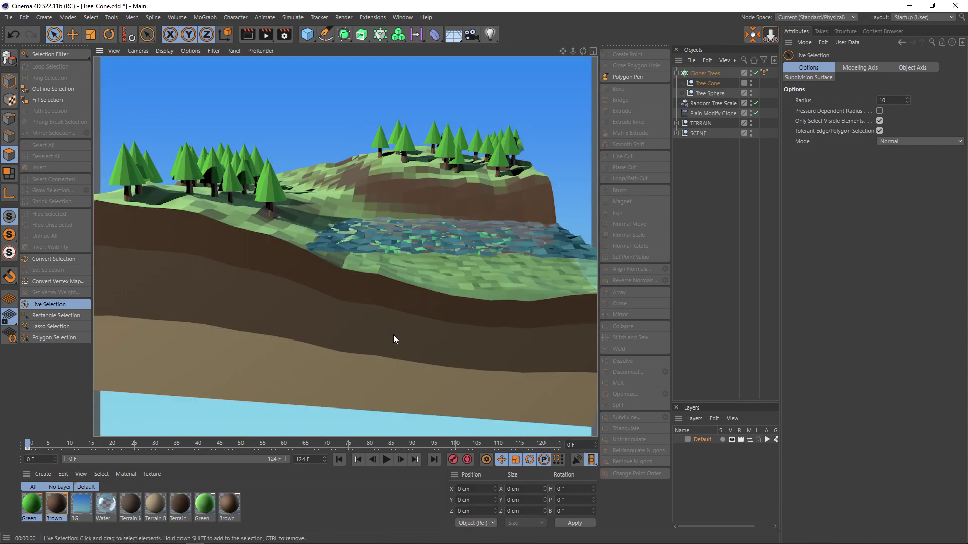
mouse_move(420, 334)
left_mouse_down("alt")
mouse_move(449, 326)
mouse_move(421, 334)
mouse_move(426, 342)
left_mouse_up("alt")
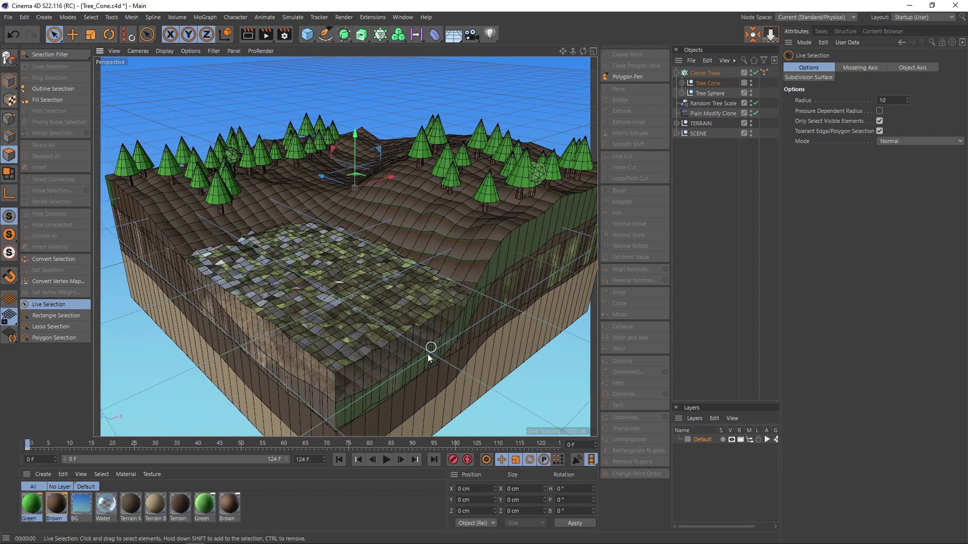
key("v")
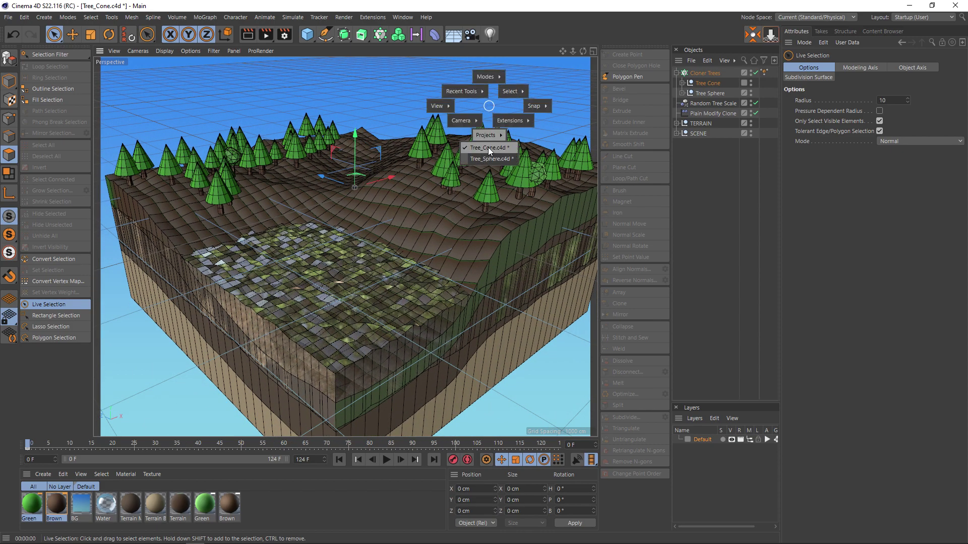
left_click(488, 156)
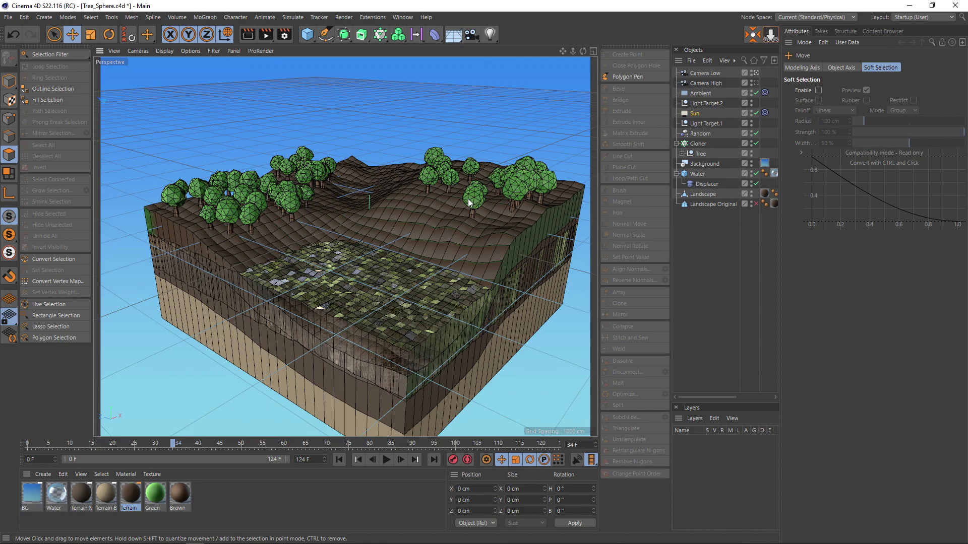
Preview-render the Tree_Sphere terrain and orbit around the landscape.
key("ctrl+r")
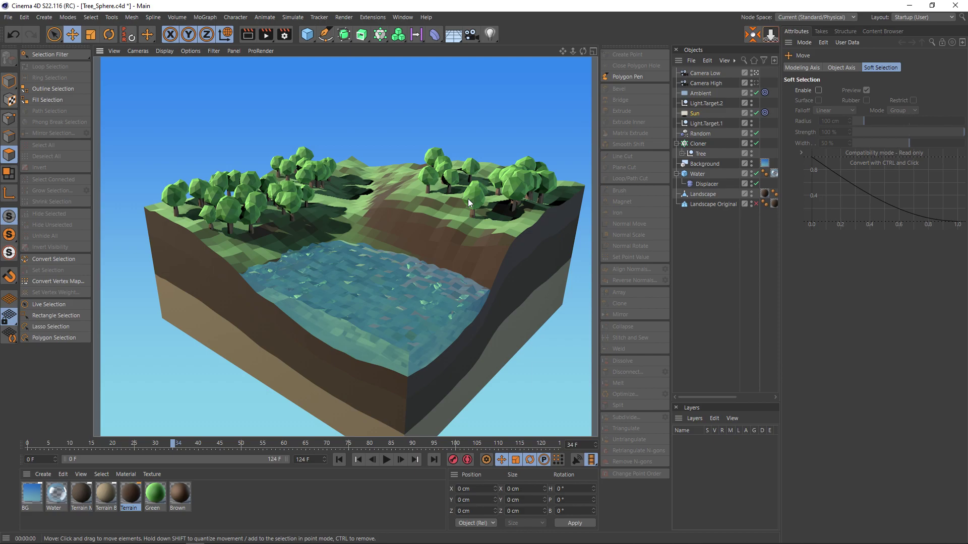
mouse_move(404, 261)
left_mouse_down("alt")
mouse_move(423, 251)
mouse_move(352, 238)
left_mouse_up("alt")
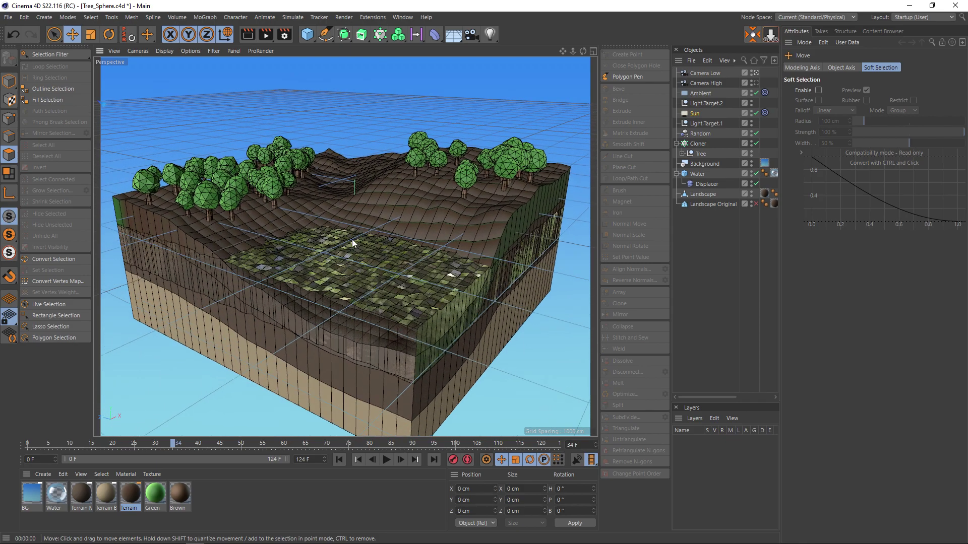
left_click(8, 17)
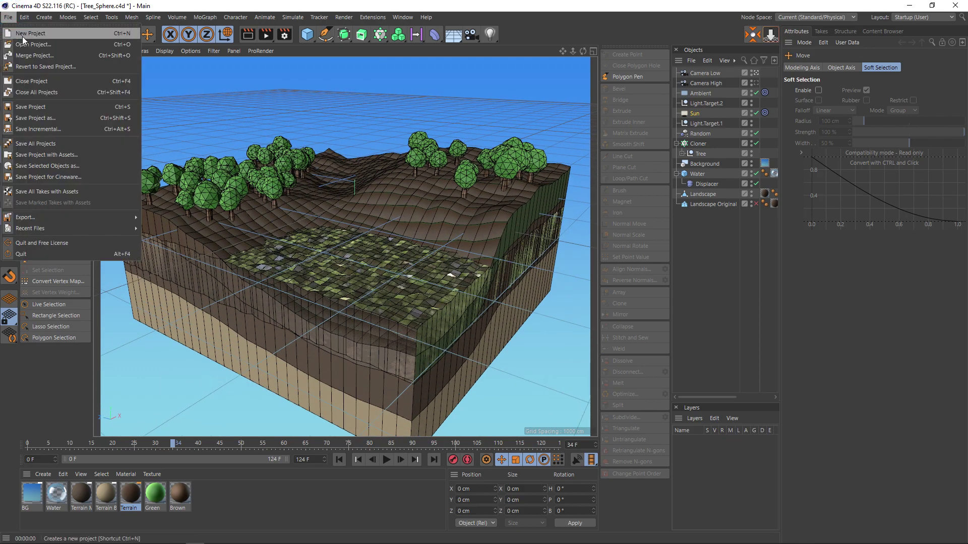
Create a new empty project with Safe Frames and the HUD camera name turned off.
left_click(36, 35)
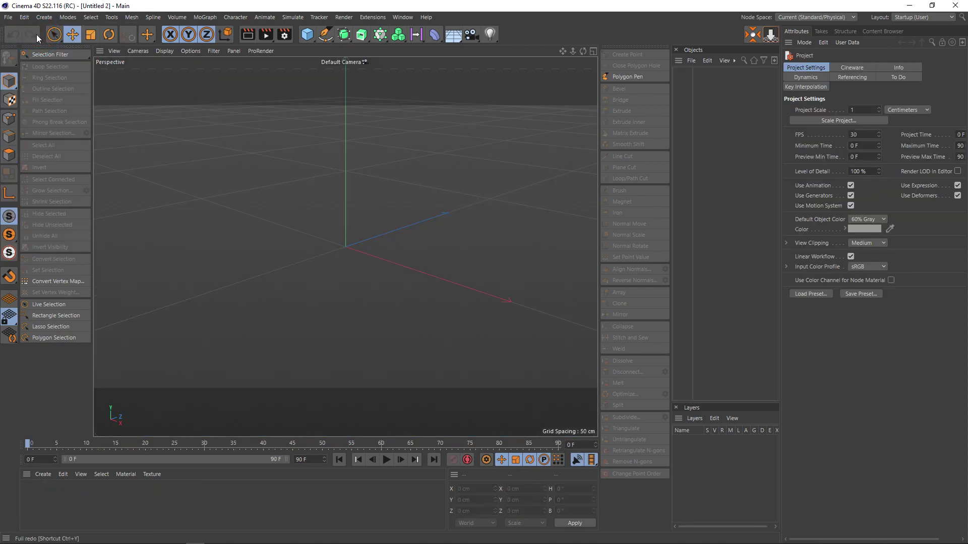
left_click(805, 44)
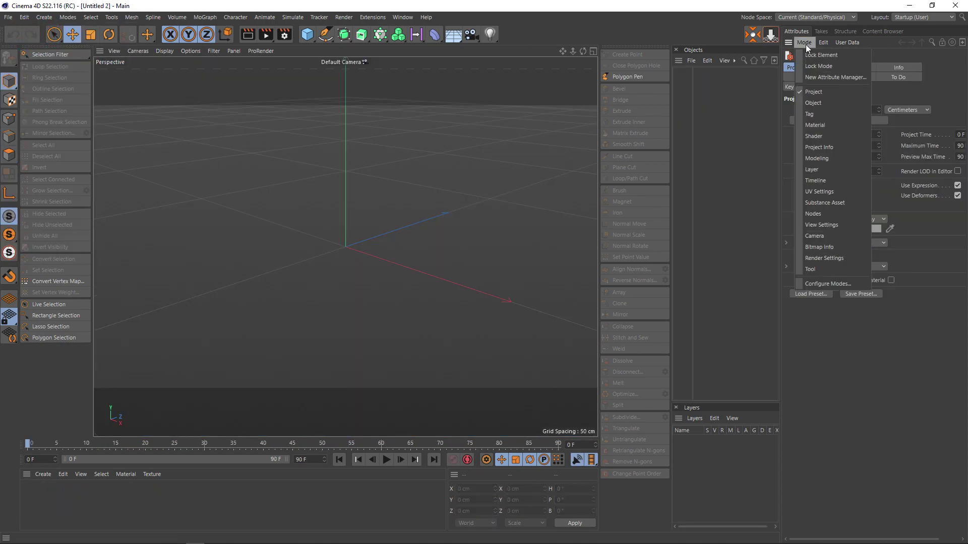
left_click(822, 225)
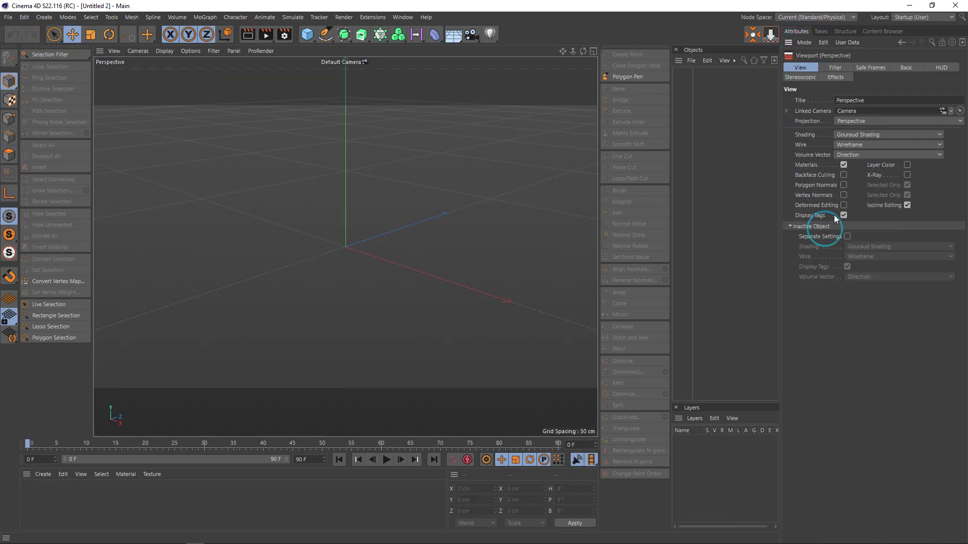
left_click(866, 71)
left_click(830, 100)
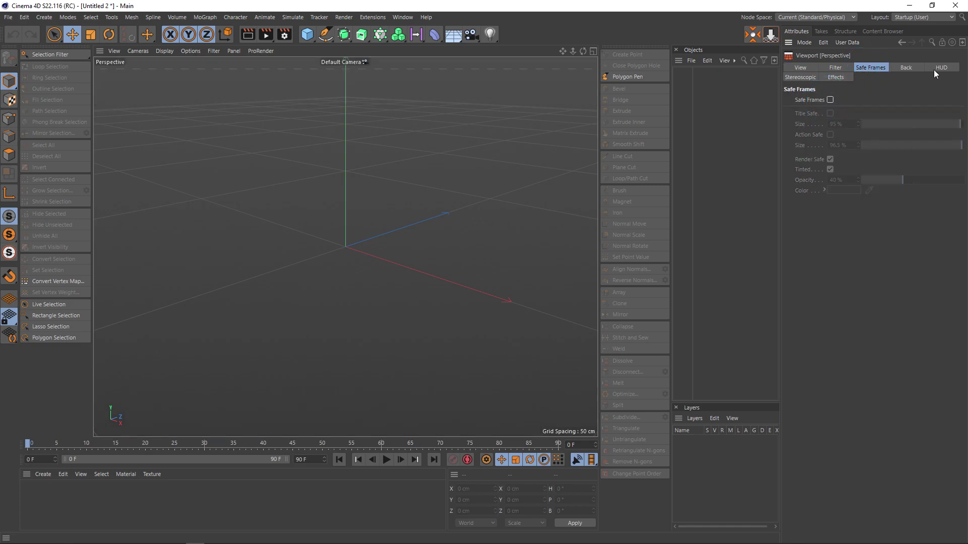
left_click(934, 68)
left_click(926, 119)
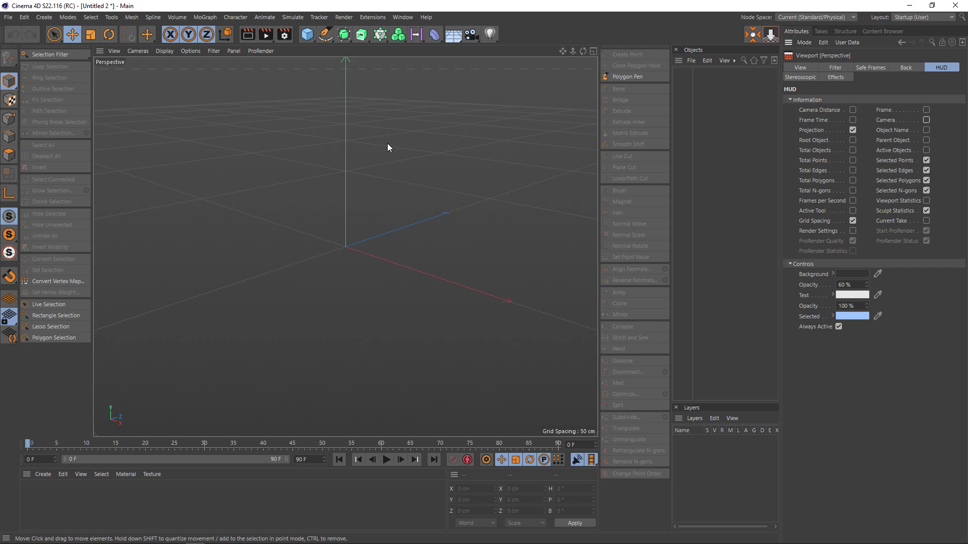
left_click(307, 34)
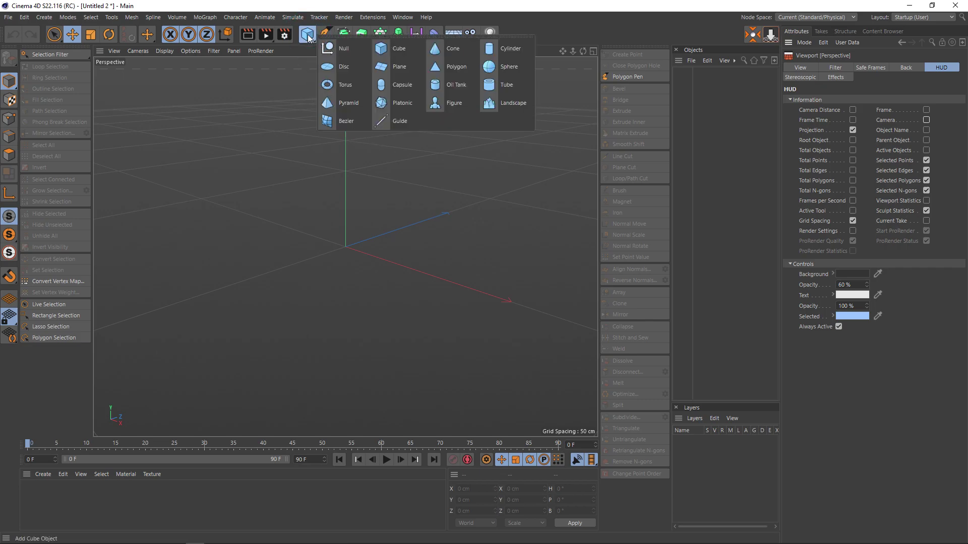
Add a default cone and raise it to Y 140.504 cm.
left_click(440, 51)
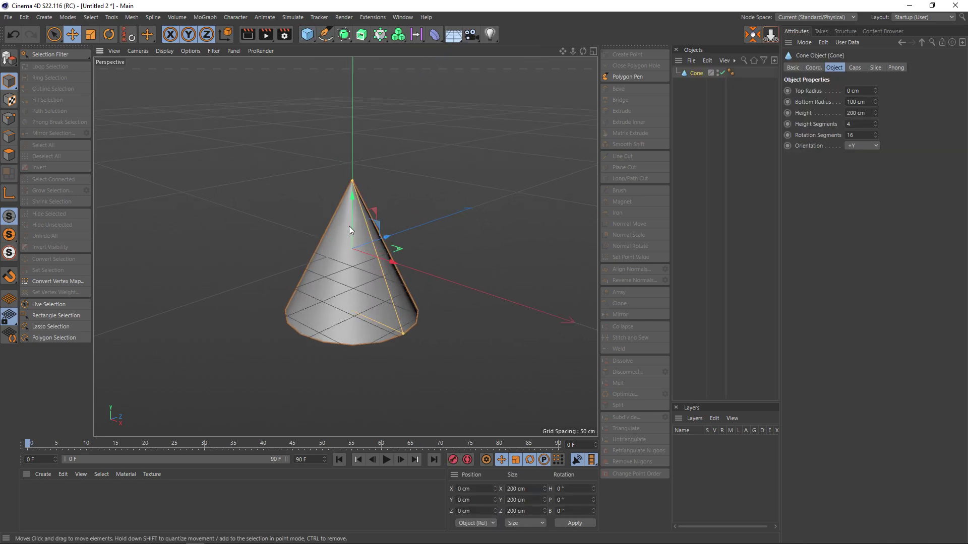
left_click_drag(349, 226, 505, 187, "alt")
key("ctrl+z")
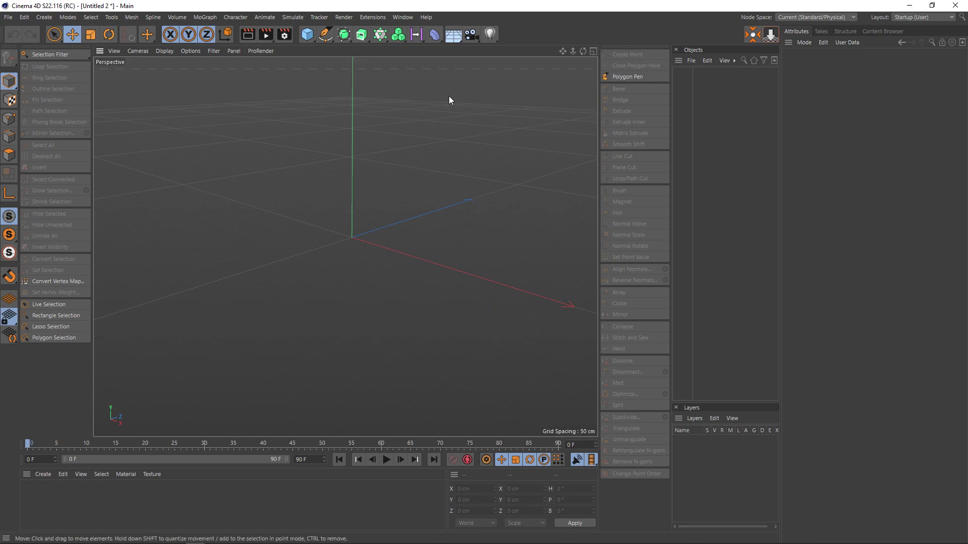
left_click(307, 35)
left_click(454, 50)
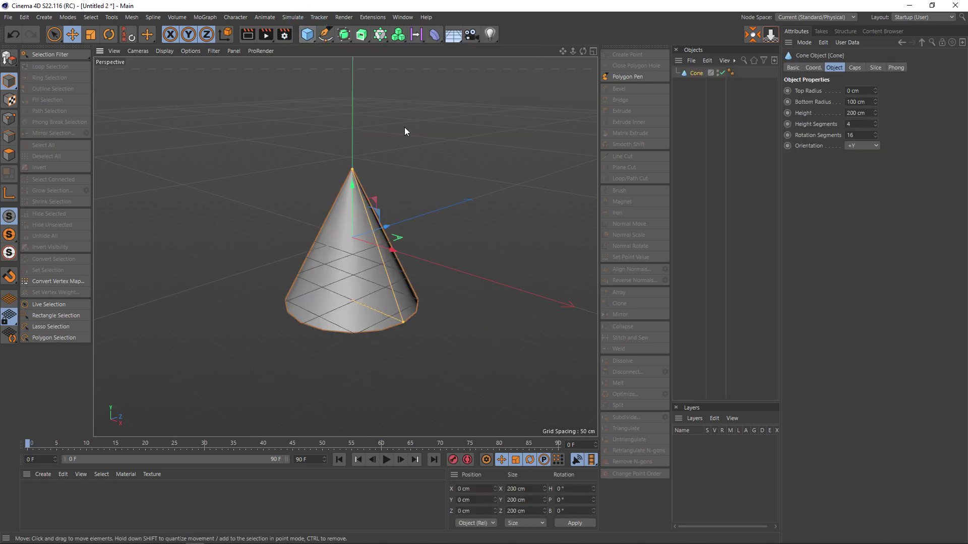
left_click_drag(353, 184, 377, 150)
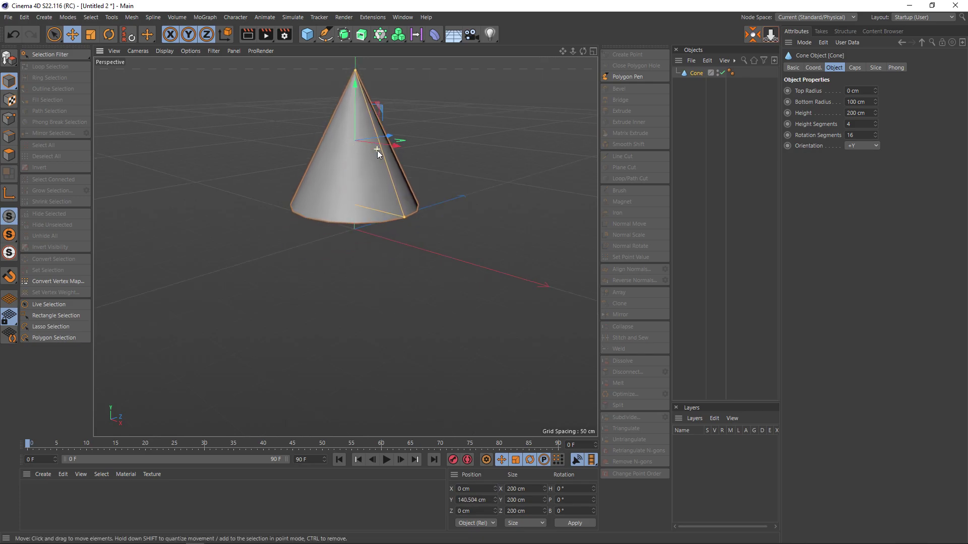
middle_click_drag(377, 151, 392, 218, "alt")
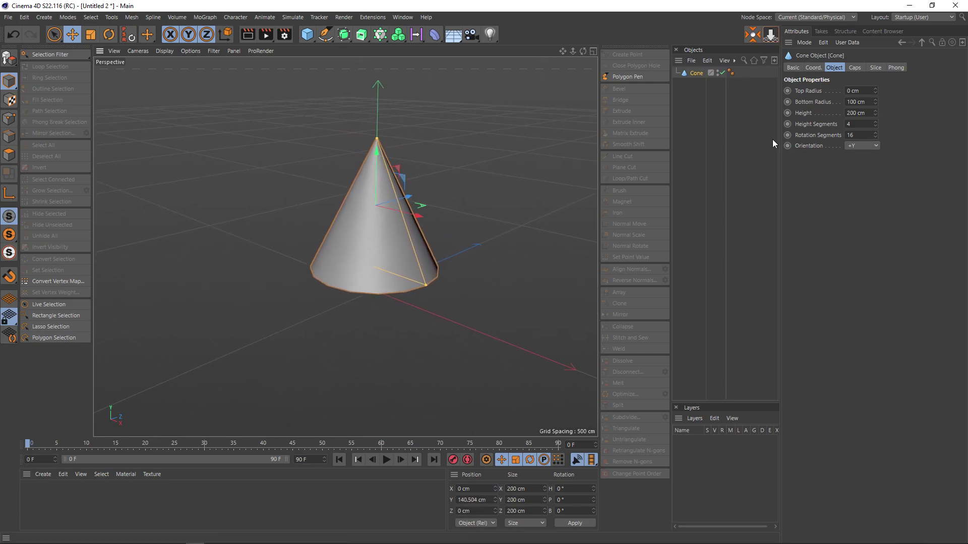
Show the cone's Coord, Caps, Slice and Phong settings together in the Attributes.
left_click(855, 67, "shift")
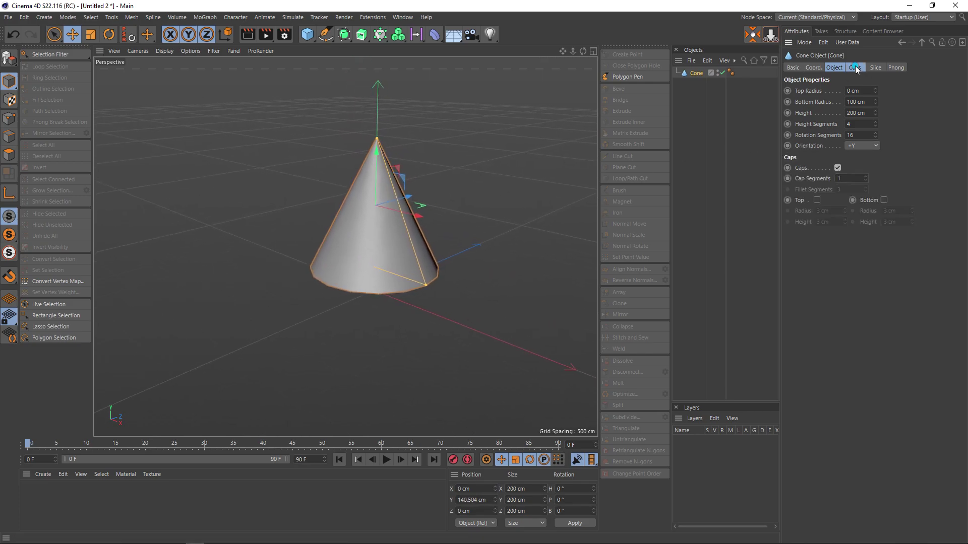
left_click(896, 68, "shift")
left_click(813, 67, "shift")
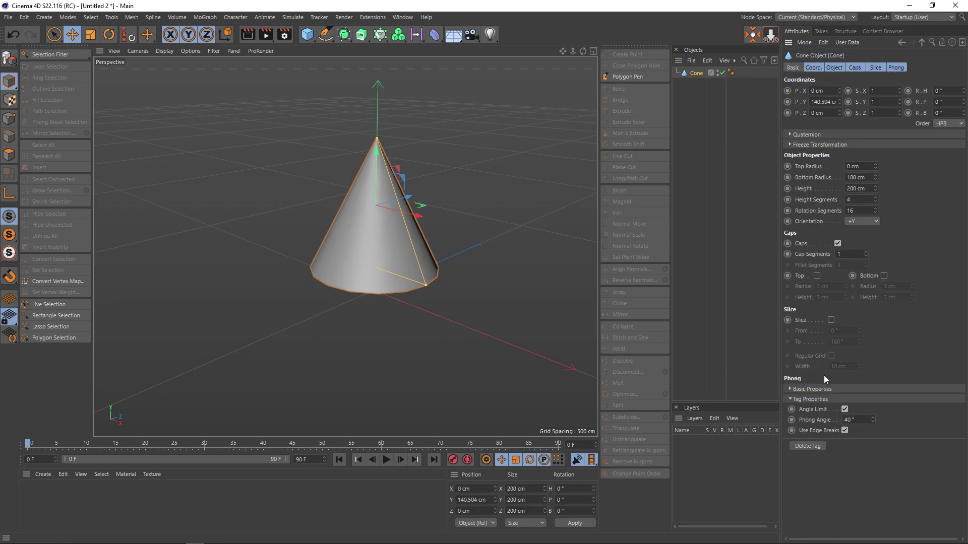
Set the cone's Phong Angle to 0° for flat shading.
double_click(860, 419)
type("0")
key("Return")
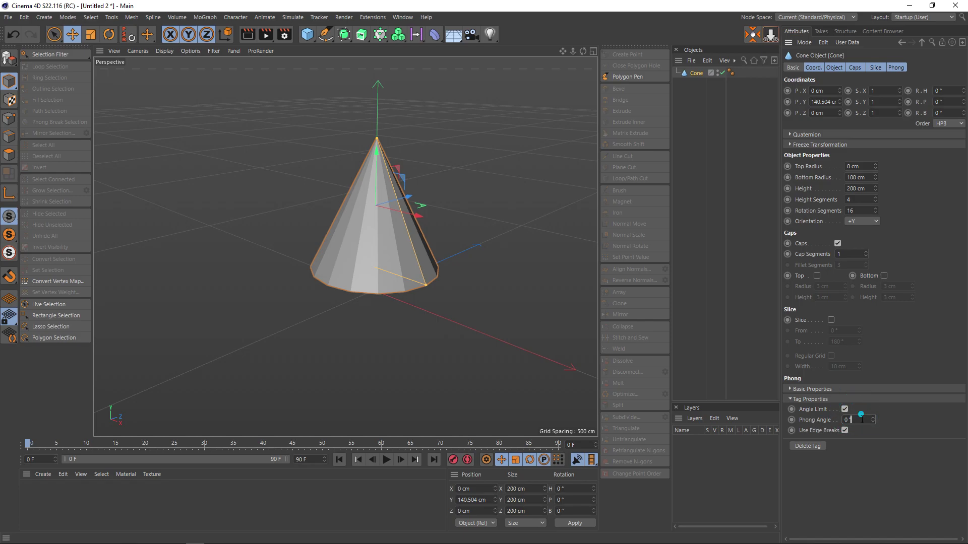
double_click(855, 420)
left_click(732, 73)
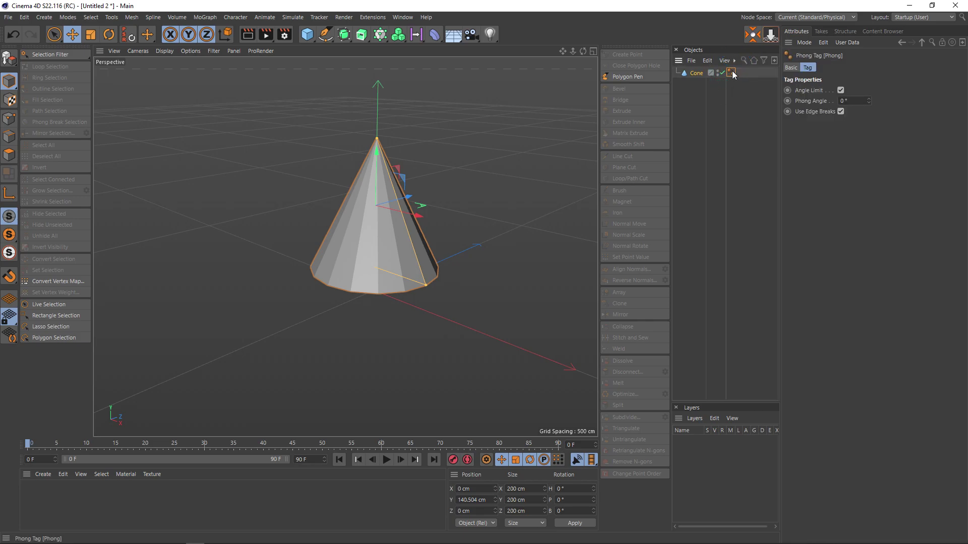
left_click(696, 73)
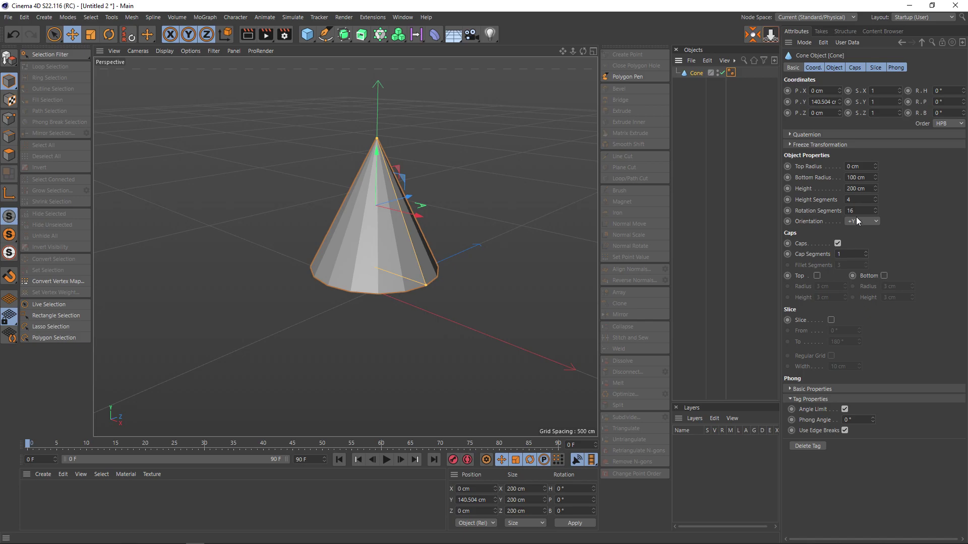
Reduce the cone's Rotation Segments from 16 to 8.
right_click(399, 269)
scroll(398, 261, "up", 2)
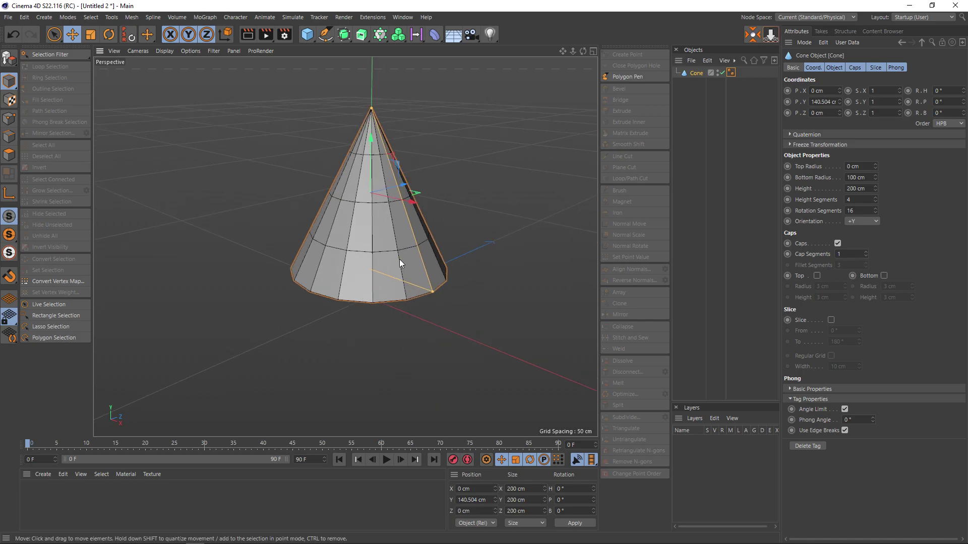
scroll(399, 259, "up", 1)
scroll(399, 279, "up", 1)
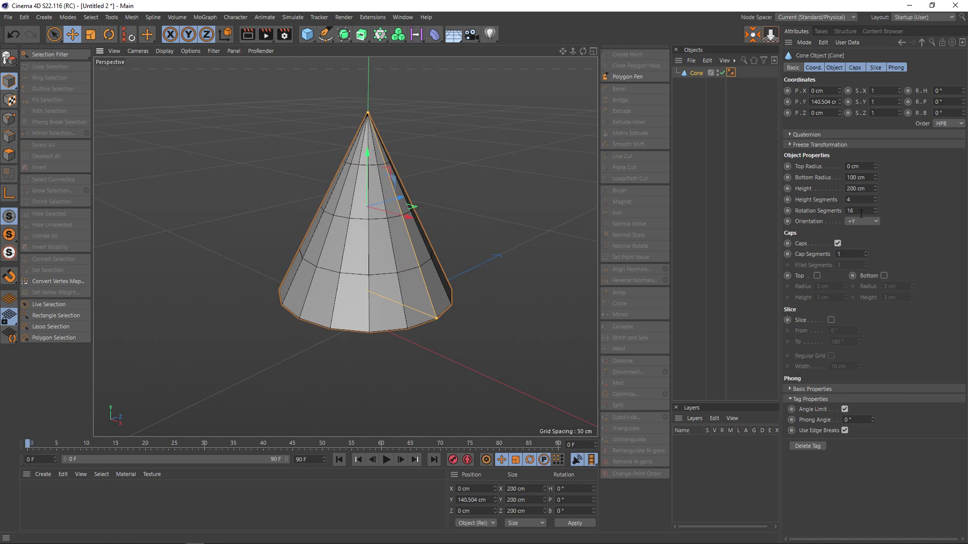
left_click_drag(861, 214, 821, 214)
type("8")
key("Return")
left_click_drag(513, 262, 497, 272, "alt")
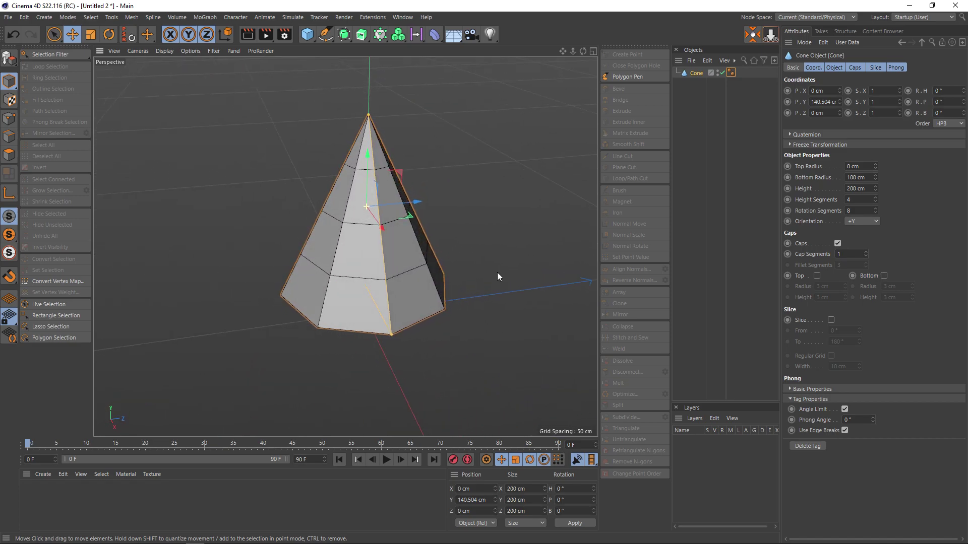
Try 6 and then 5 rotation segments on the cone, inspecting each shape.
double_click(861, 207)
type("6")
key("Return")
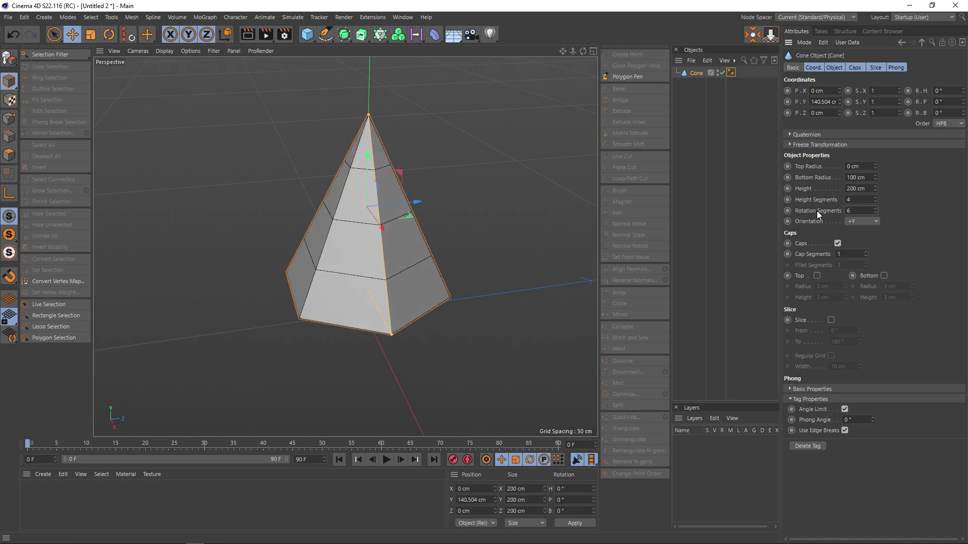
mouse_move(520, 278)
left_mouse_down("alt")
mouse_move(475, 291)
mouse_move(527, 291)
mouse_move(474, 296)
left_mouse_up("alt")
type("4")
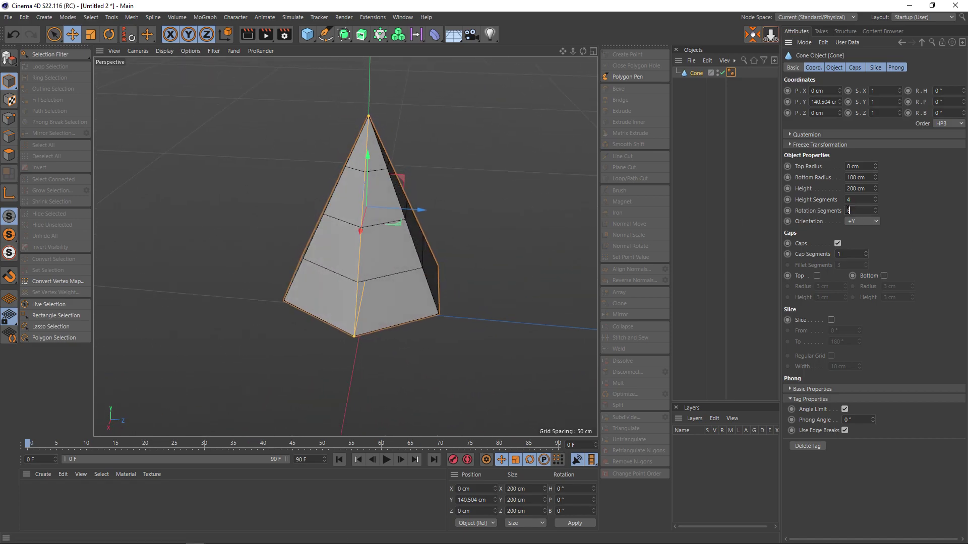
key("Return")
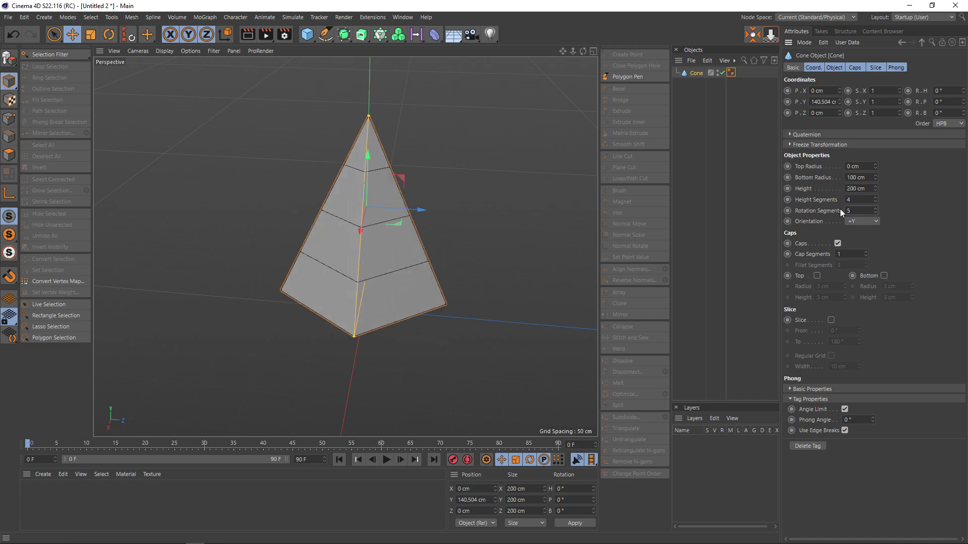
mouse_move(548, 265)
left_mouse_down("alt")
mouse_move(481, 269)
mouse_move(534, 262)
left_mouse_up("alt")
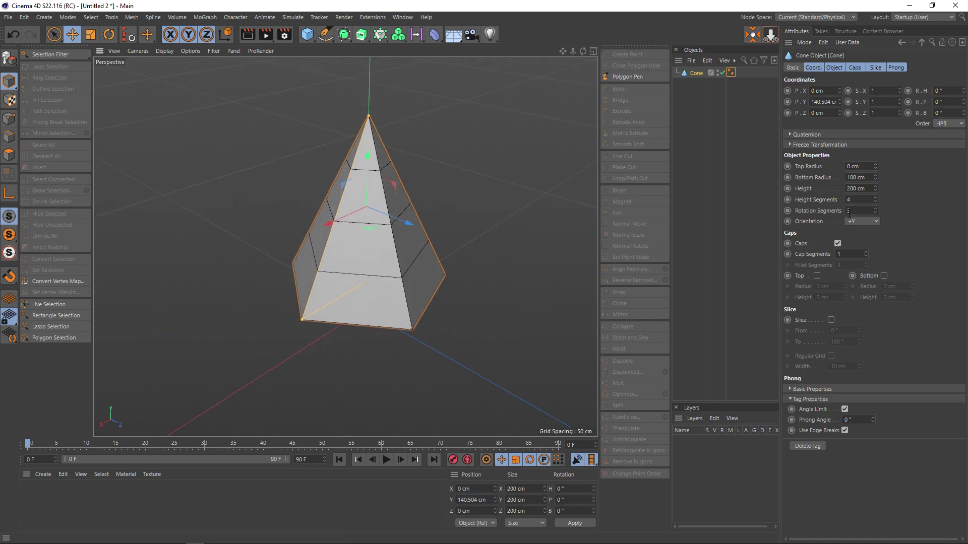
Settle the cone on 8 rotation segments with 4 height segments.
double_click(857, 211)
type("6")
key("Return")
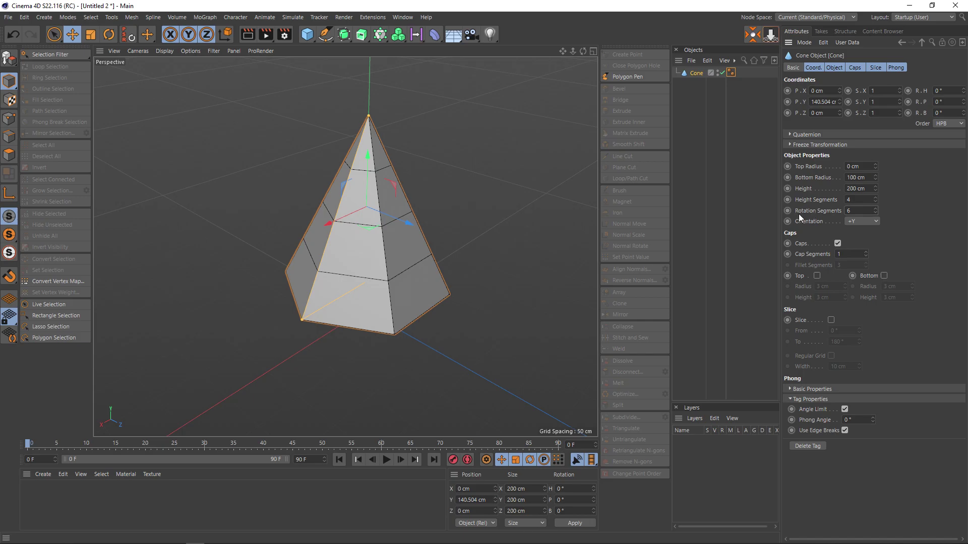
type("8")
key("Return")
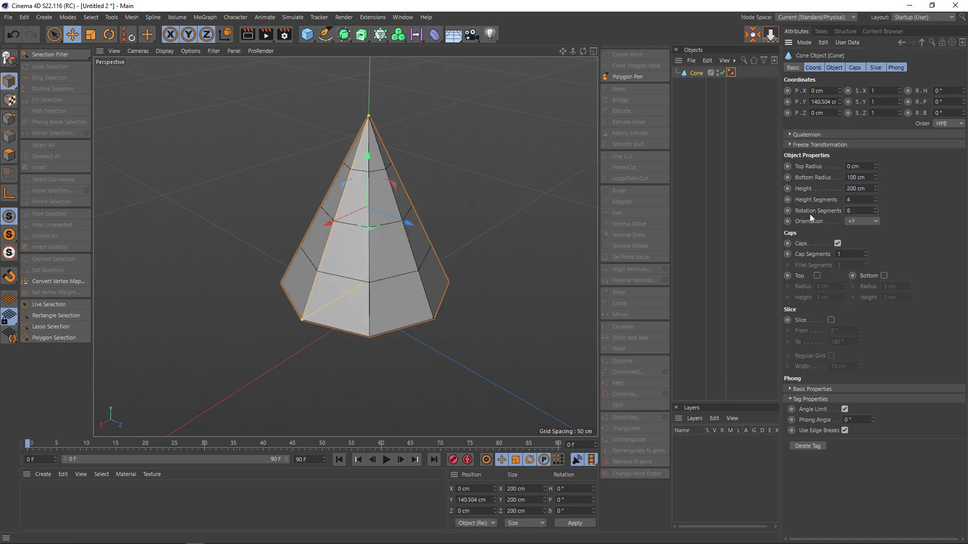
mouse_move(518, 302)
left_mouse_down("alt")
mouse_move(507, 320)
mouse_move(410, 282)
mouse_move(483, 288)
mouse_move(468, 248)
mouse_move(449, 248)
mouse_move(462, 303)
left_mouse_up("alt")
left_click(858, 200)
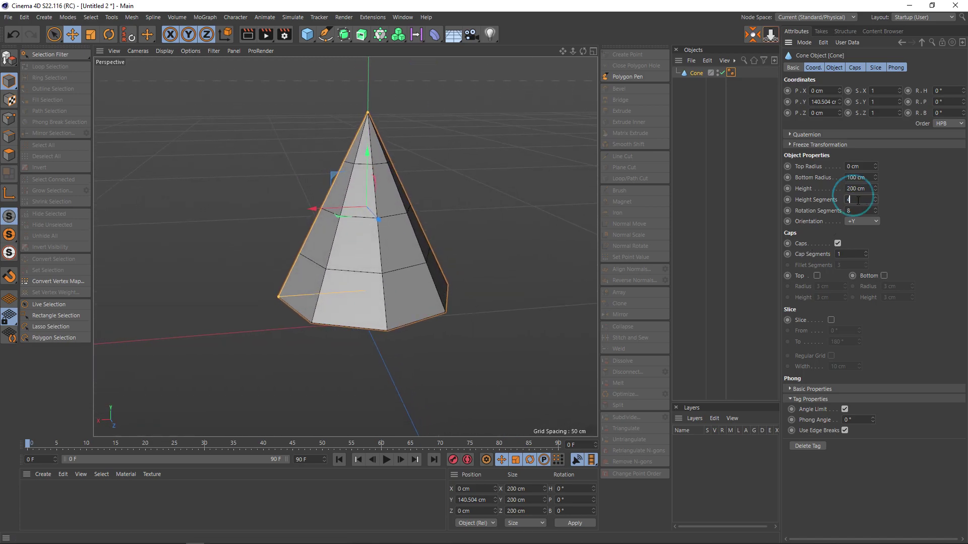
scroll(422, 350, "down", 1)
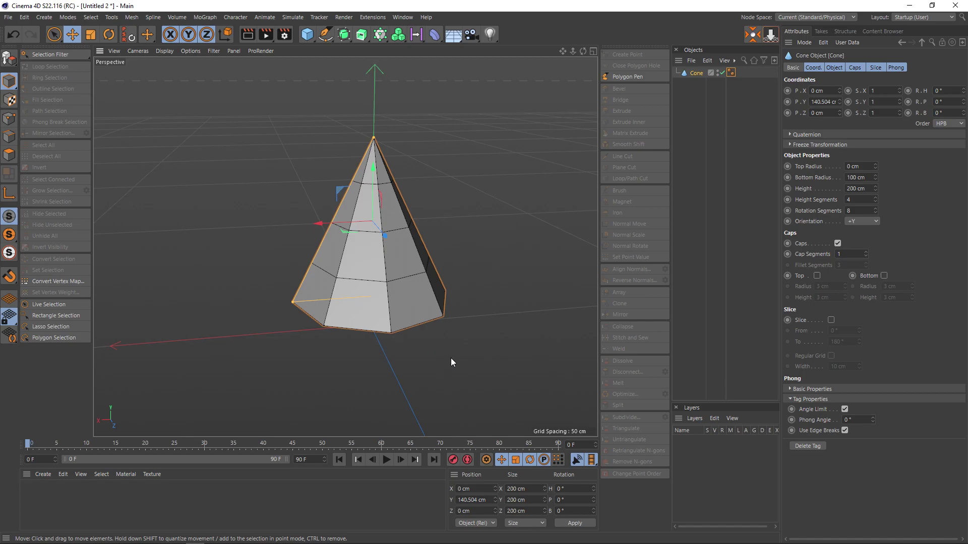
scroll(451, 358, "down", 1)
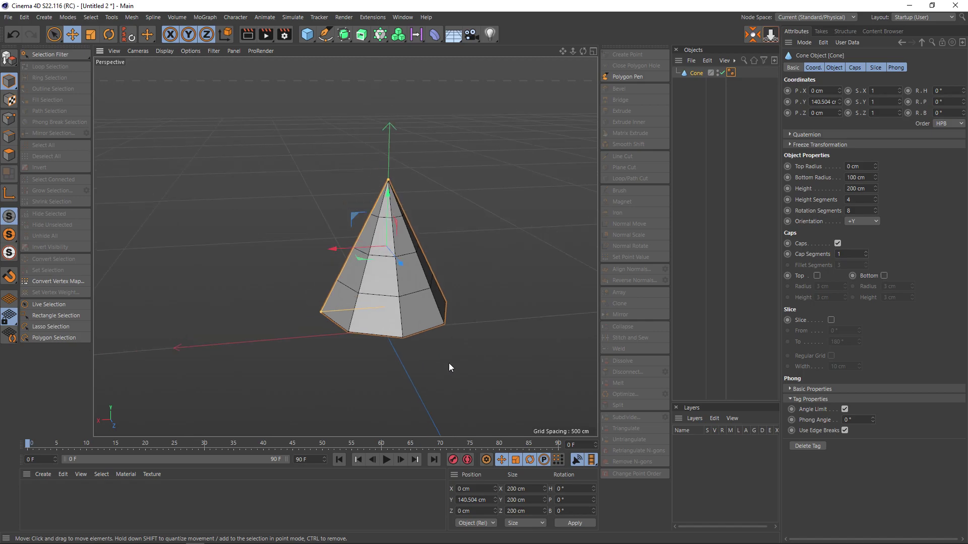
Rename the cone 'Top Tree' and add a second default cone.
double_click(697, 74)
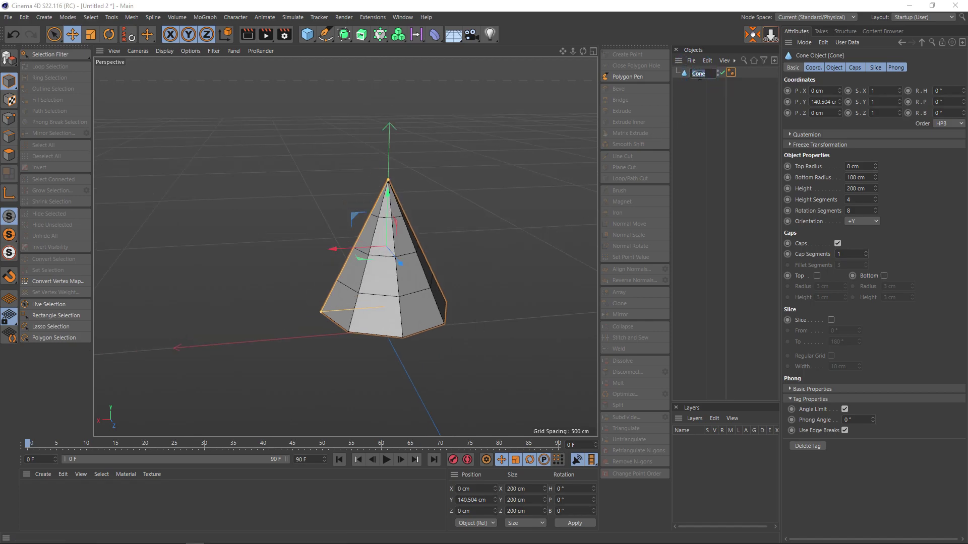
key("BackSpace")
type("op")
type(" Tree")
key("Return")
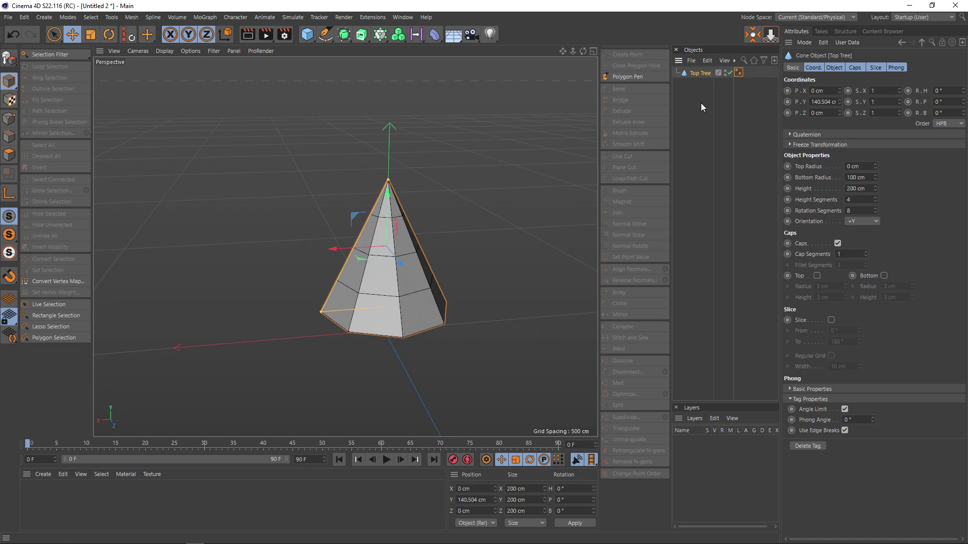
left_click_drag(492, 224, 509, 212, "alt")
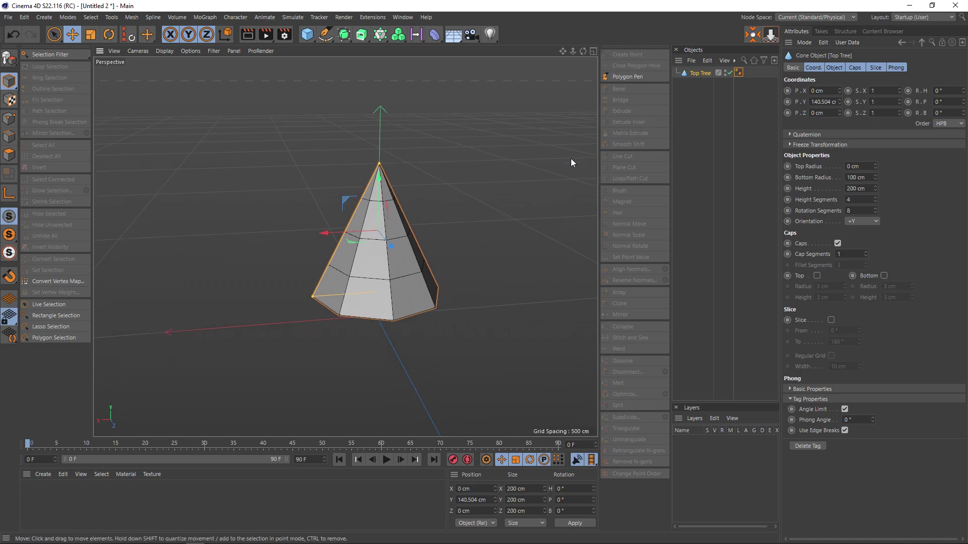
mouse_move(572, 162)
left_mouse_down("alt")
mouse_move(494, 180)
mouse_move(473, 155)
mouse_move(488, 195)
mouse_move(499, 197)
left_mouse_up("alt")
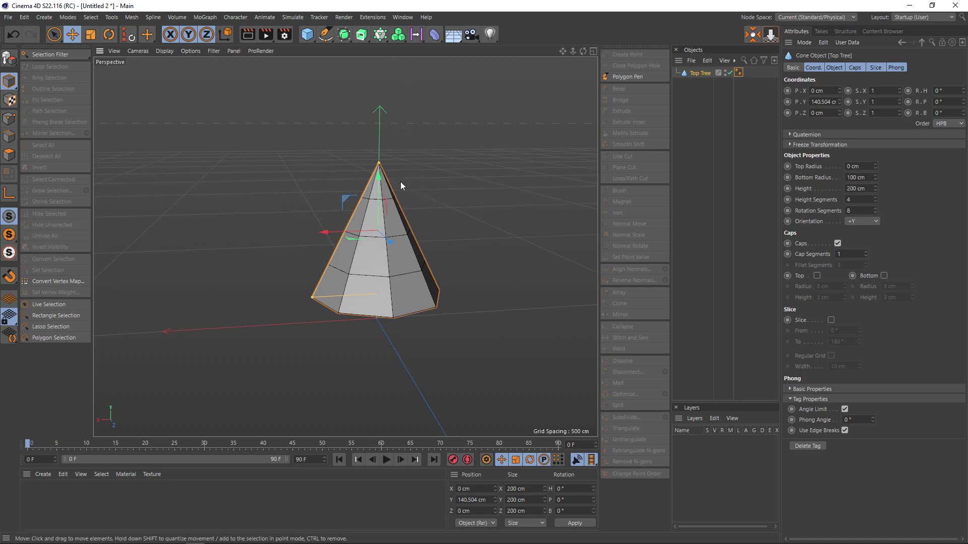
left_click(307, 34)
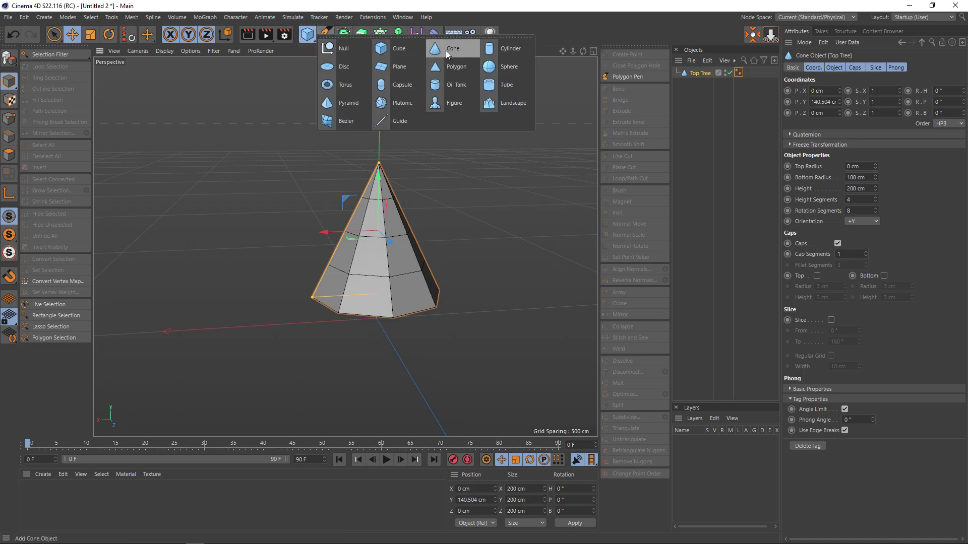
left_click(446, 50)
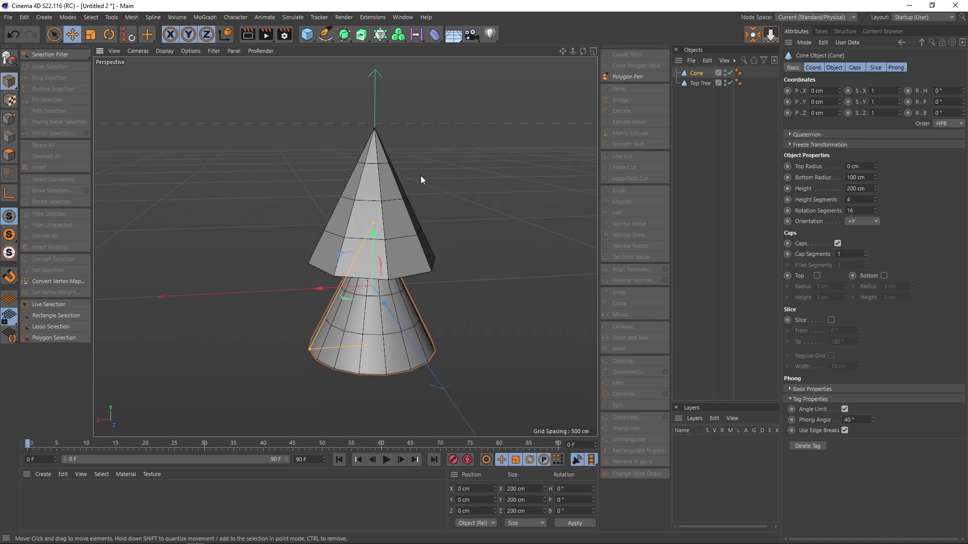
Hide Top Tree in the viewport and rename the new cone 'Trunk Tree'.
left_click(730, 82)
double_click(698, 74)
type("Trunk Tree")
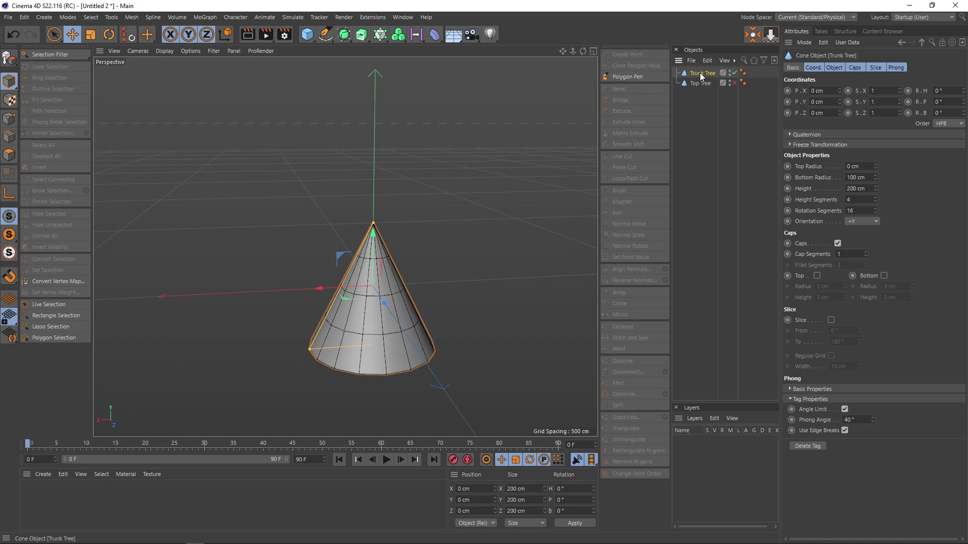
key("Return")
key("shift+F9")
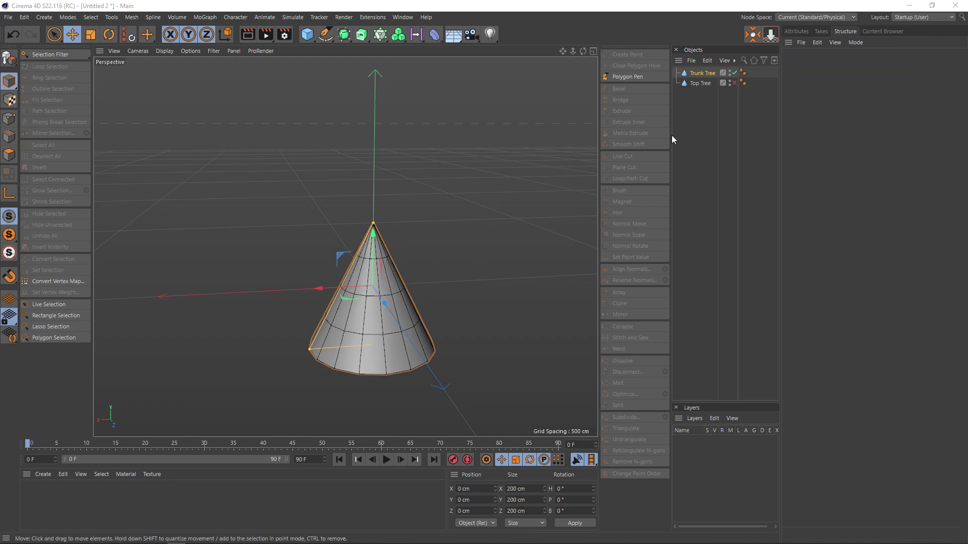
Adjust Trunk Tree's top radius, toggling Top Tree's visibility to compare.
left_click(796, 31)
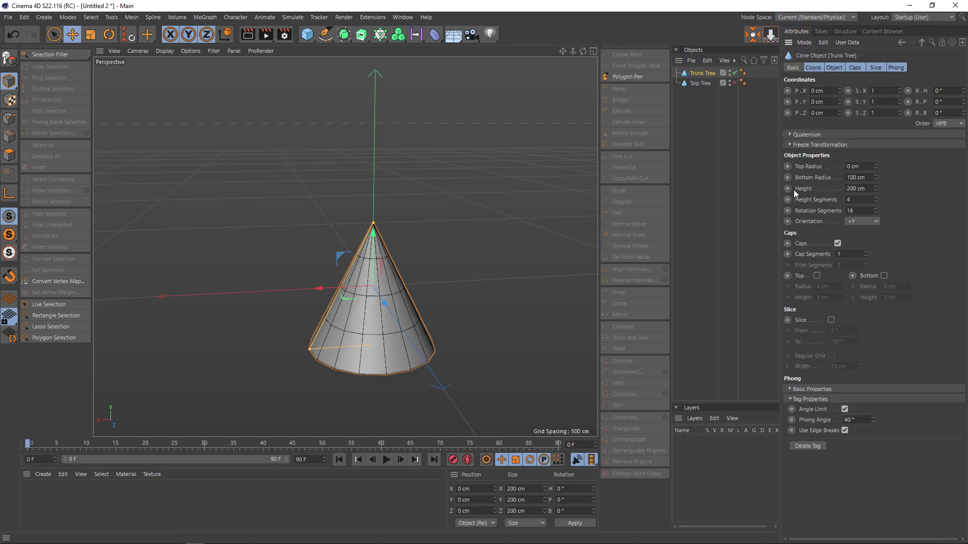
scroll(420, 288, "up", 2)
scroll(416, 285, "up", 1)
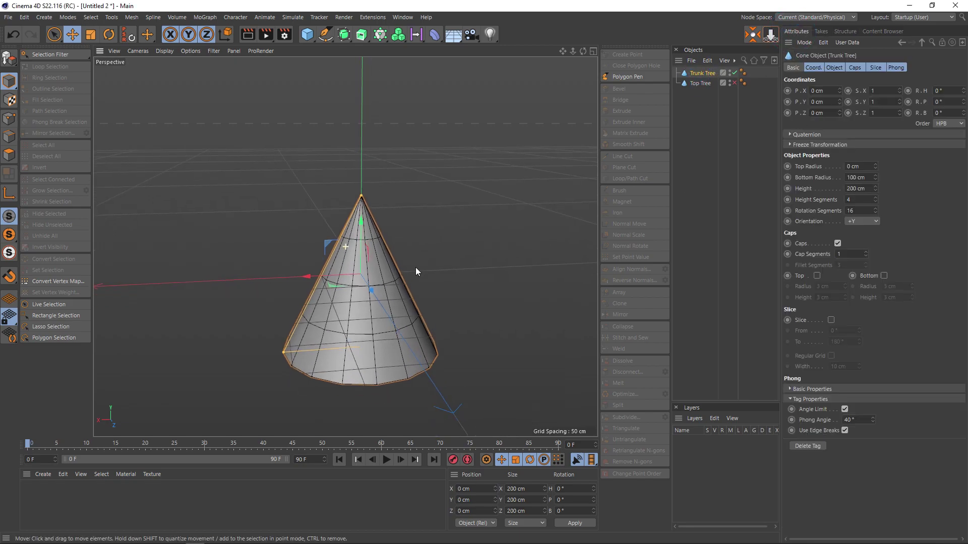
scroll(415, 267, "up", 1)
left_click_drag(414, 251, 447, 255, "alt")
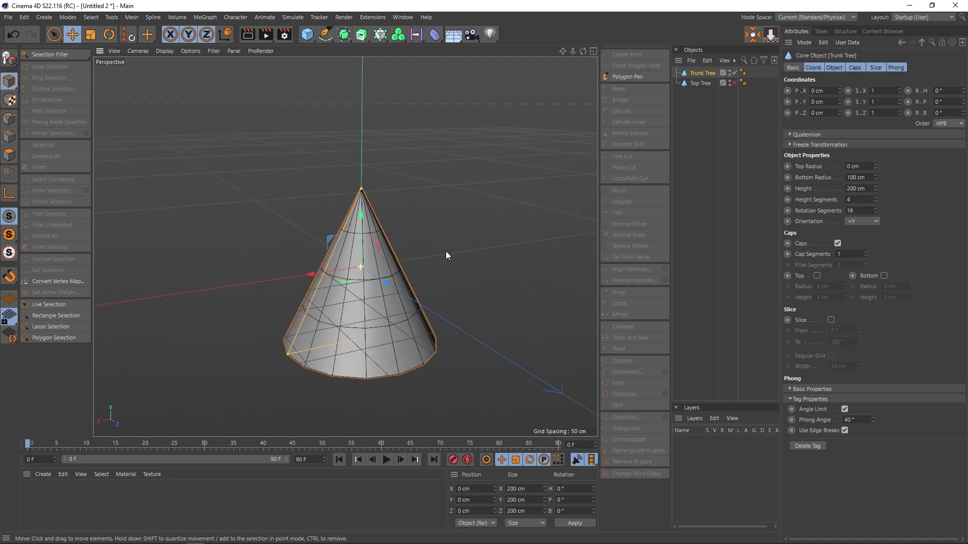
key("ctrl+z")
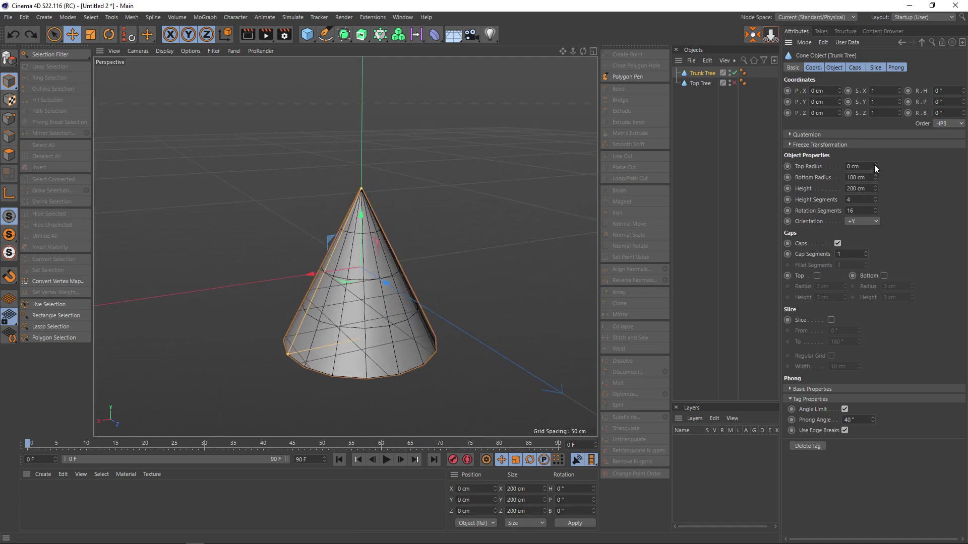
left_click_drag(875, 169, 876, 168)
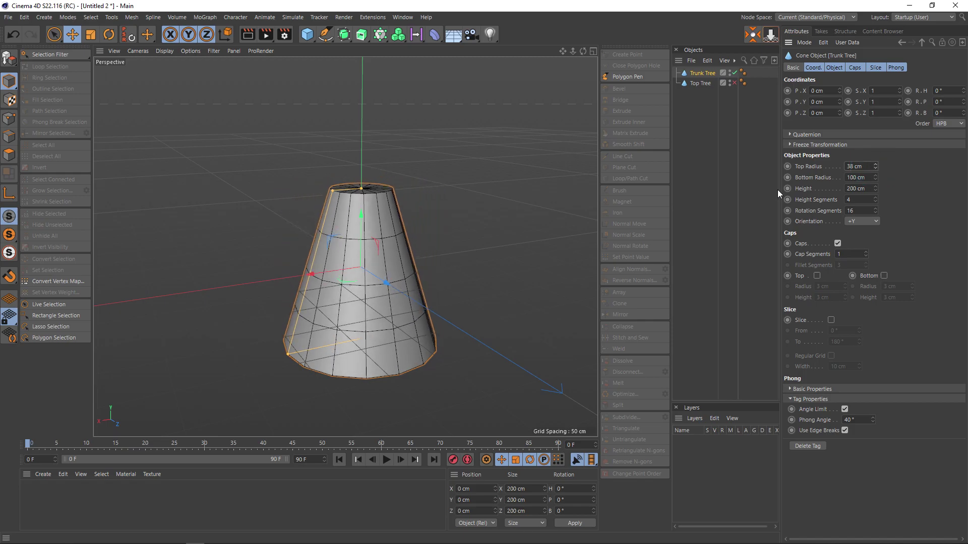
left_click(734, 83)
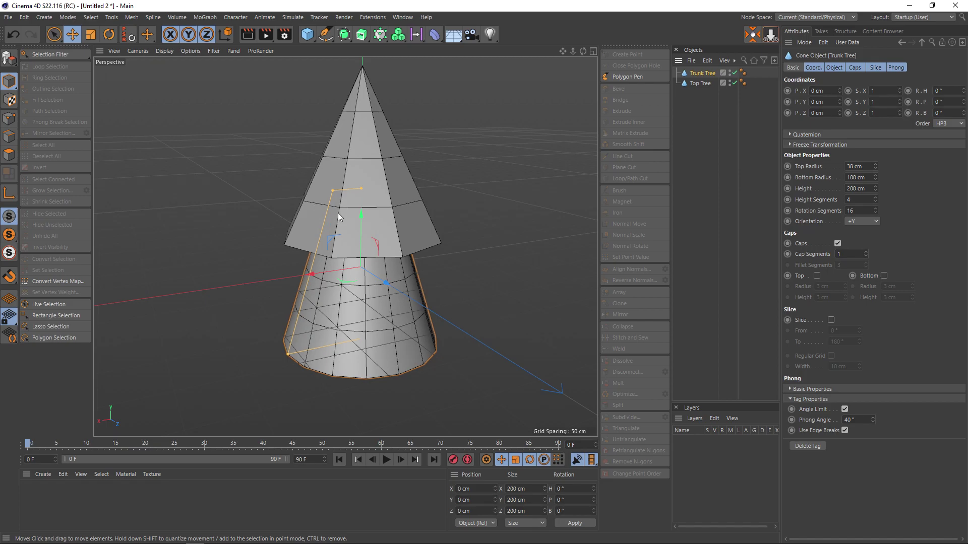
left_click(734, 83)
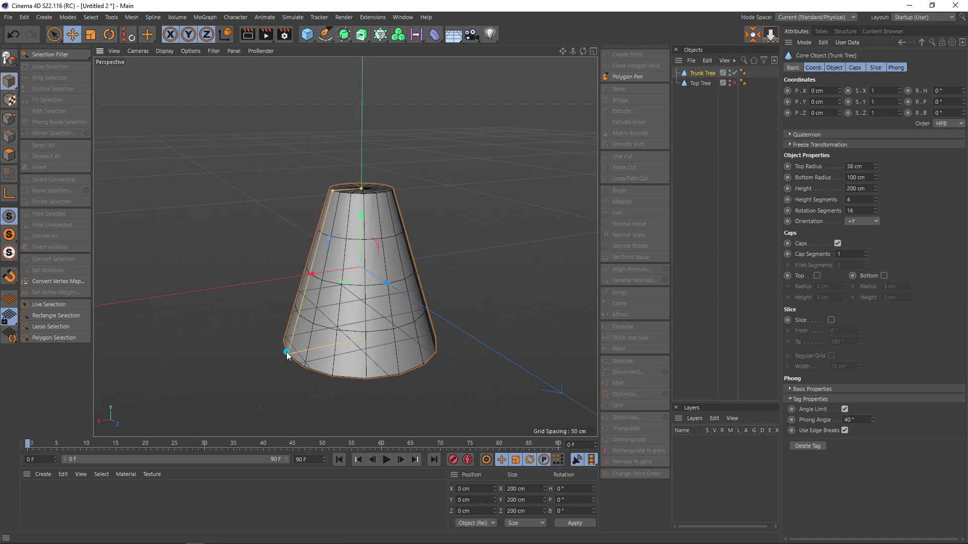
Taper the trunk to 14.812 cm top and 27.052 cm bottom radius, 126.135 cm high.
left_click_drag(286, 352, 329, 351)
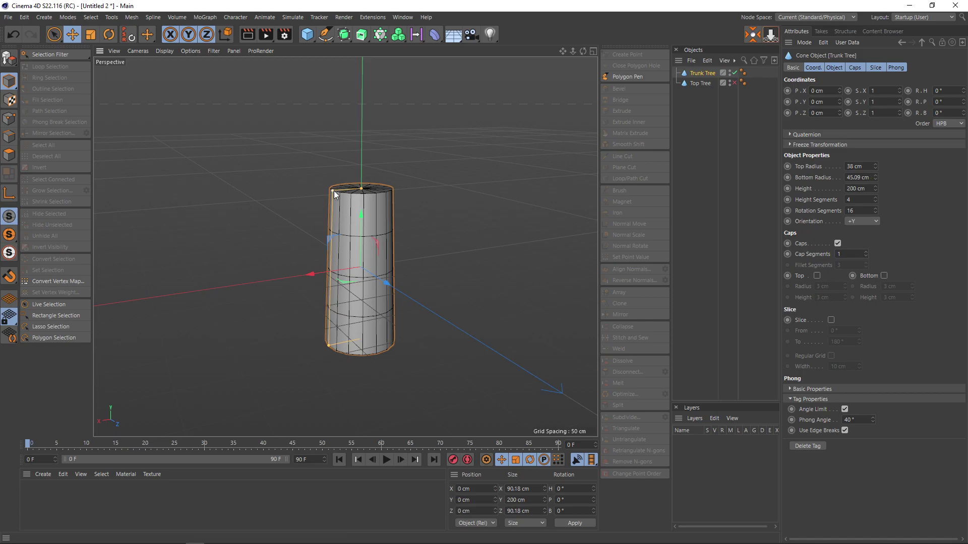
mouse_move(334, 194)
left_mouse_down()
mouse_move(361, 190)
mouse_move(361, 217)
left_mouse_up()
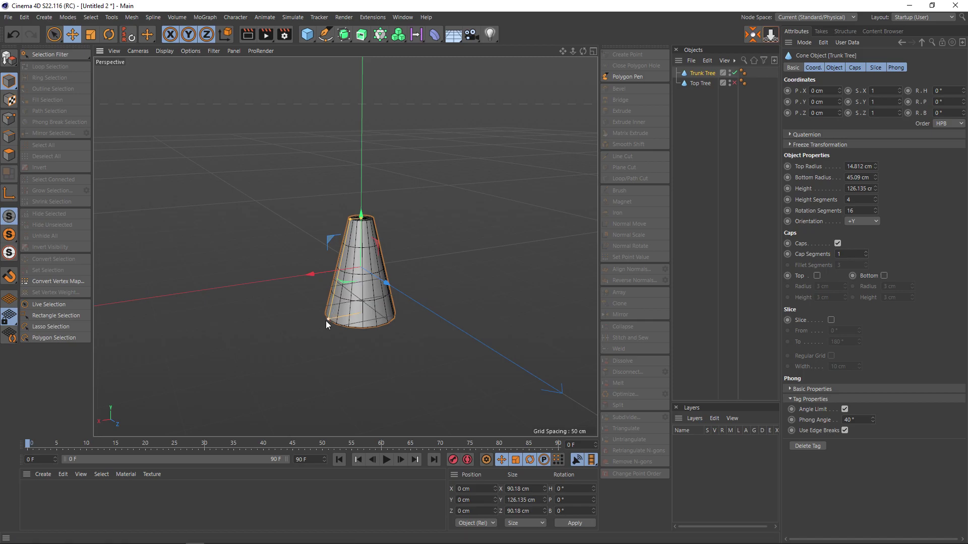
left_click_drag(326, 321, 341, 317)
scroll(364, 252, "up", 1)
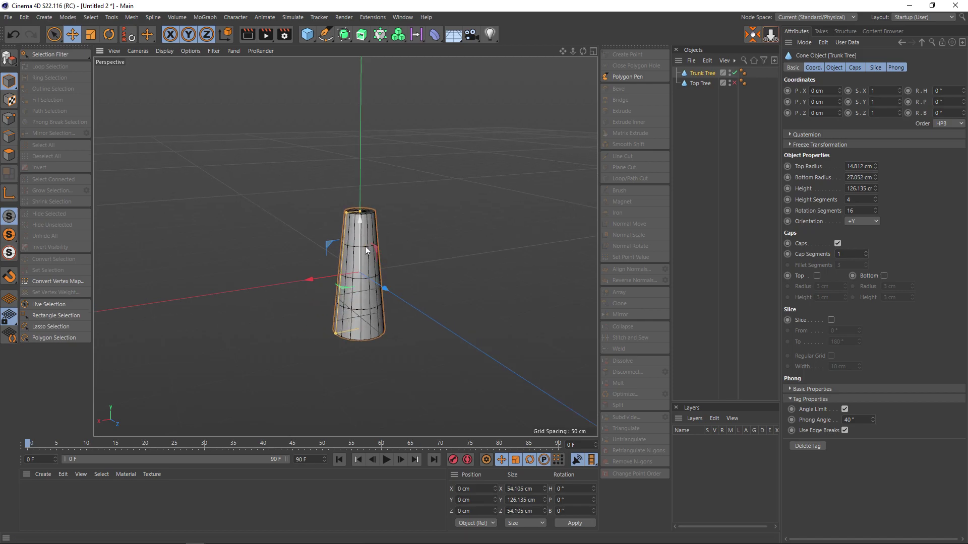
scroll(365, 246, "up", 1)
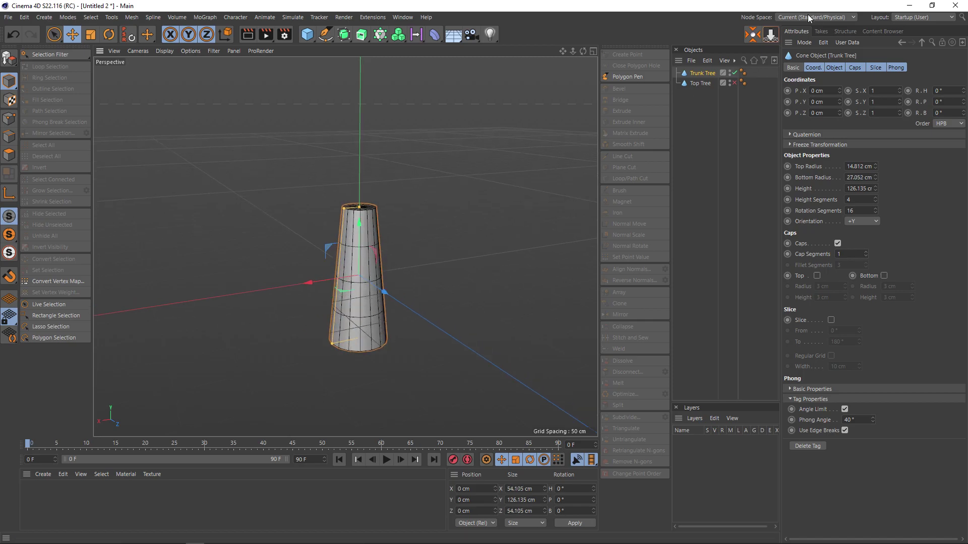
Show Top Tree again and orbit to a lower, level view of the tree.
left_click(735, 82)
scroll(398, 212, "down", 2)
scroll(413, 229, "down", 1)
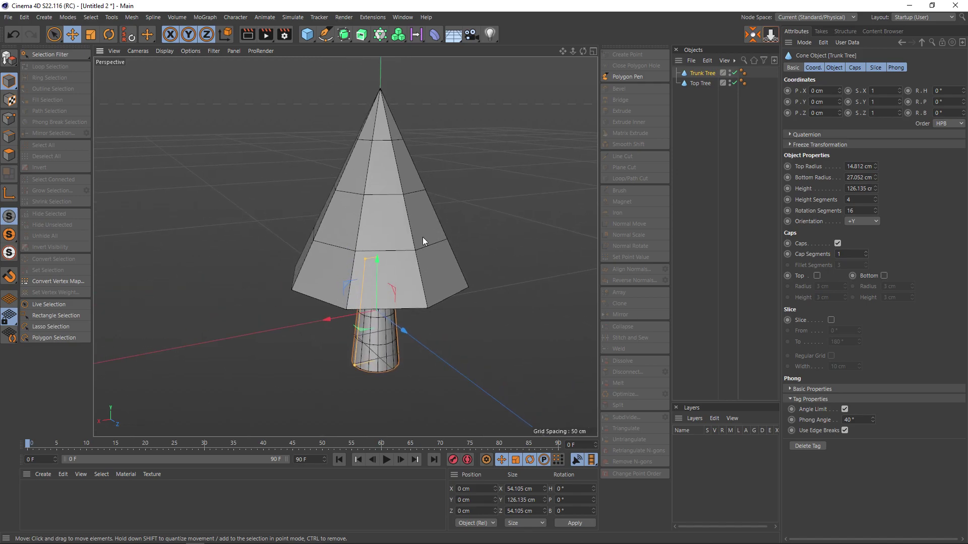
scroll(458, 211, "down", 2)
mouse_move(456, 221)
left_mouse_down("alt")
mouse_move(508, 205)
mouse_move(522, 182)
mouse_move(424, 241)
mouse_move(429, 219)
mouse_move(458, 203)
mouse_move(384, 245)
left_mouse_up("alt")
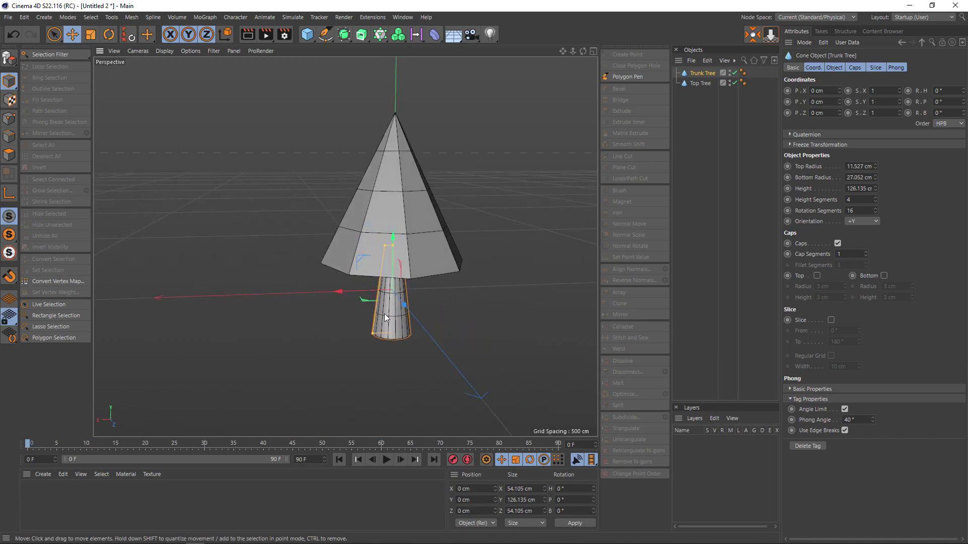
Slim the trunk base to 24.952 cm and raise Top Tree to Y 223.404 cm.
left_click_drag(372, 333, 375, 337)
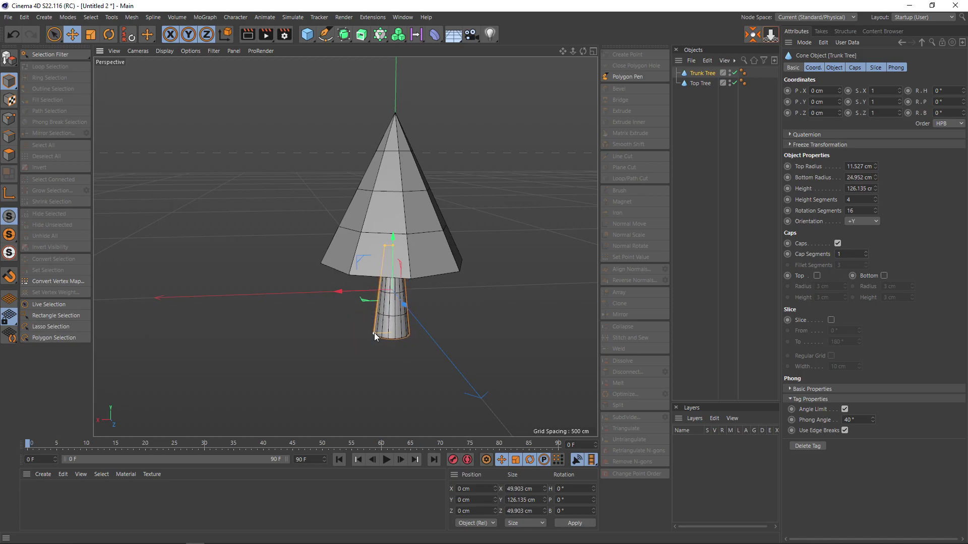
mouse_move(446, 185)
left_mouse_down("alt")
mouse_move(410, 216)
mouse_move(473, 188)
left_mouse_up("alt")
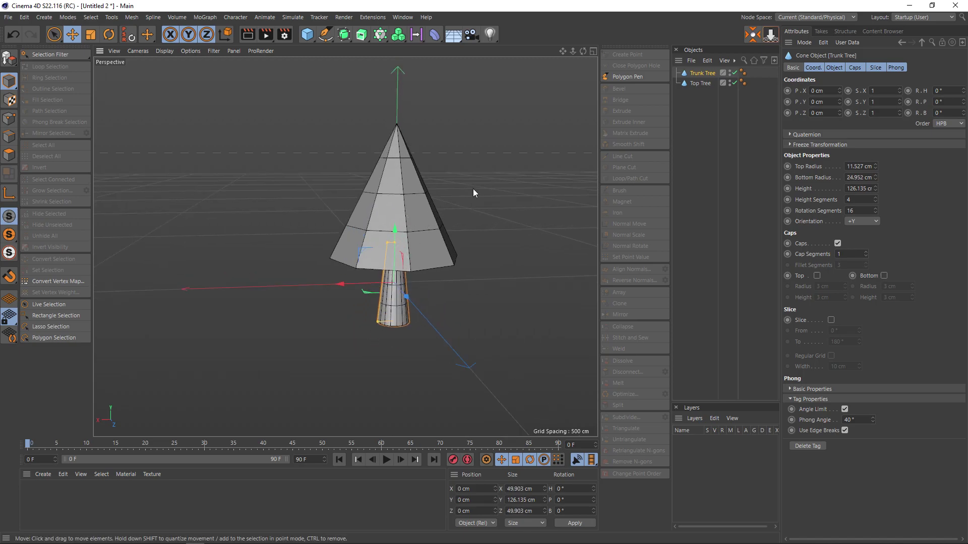
left_click(402, 165)
left_click_drag(396, 143, 400, 81)
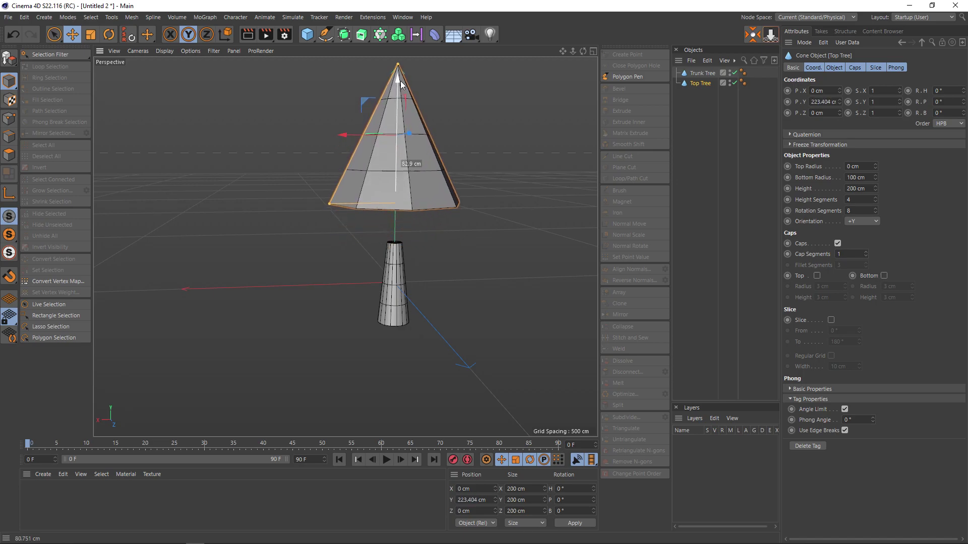
Shorten the Trunk Tree cone and set its base radius to 32.248 cm.
left_click(702, 74)
mouse_move(396, 245)
left_mouse_down()
mouse_move(401, 205)
mouse_move(382, 208)
left_mouse_up()
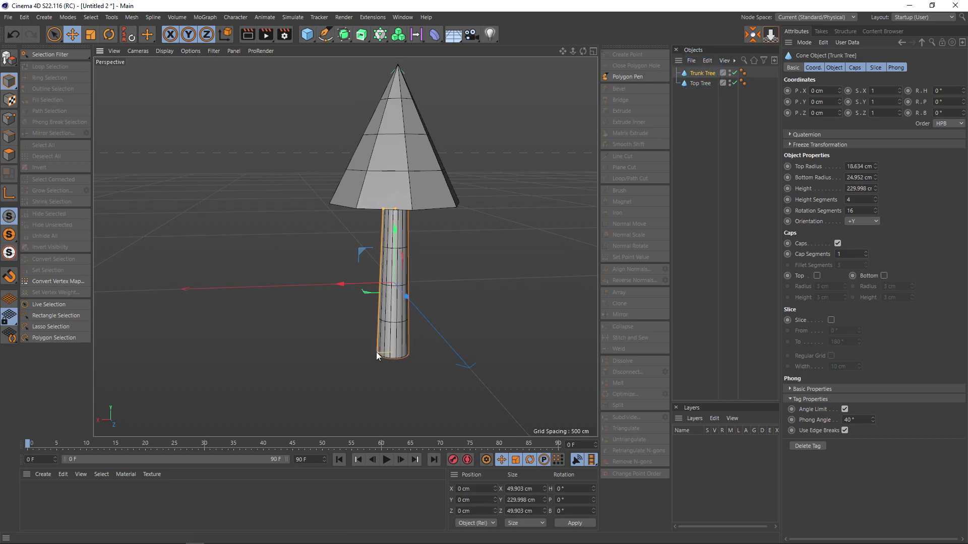
left_click_drag(376, 352, 372, 349)
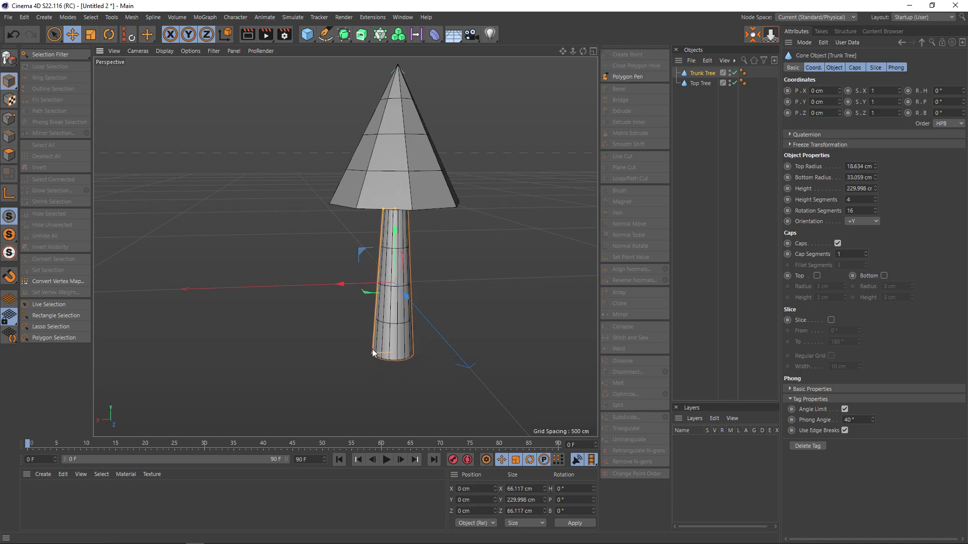
left_click_drag(492, 275, 474, 314, "alt")
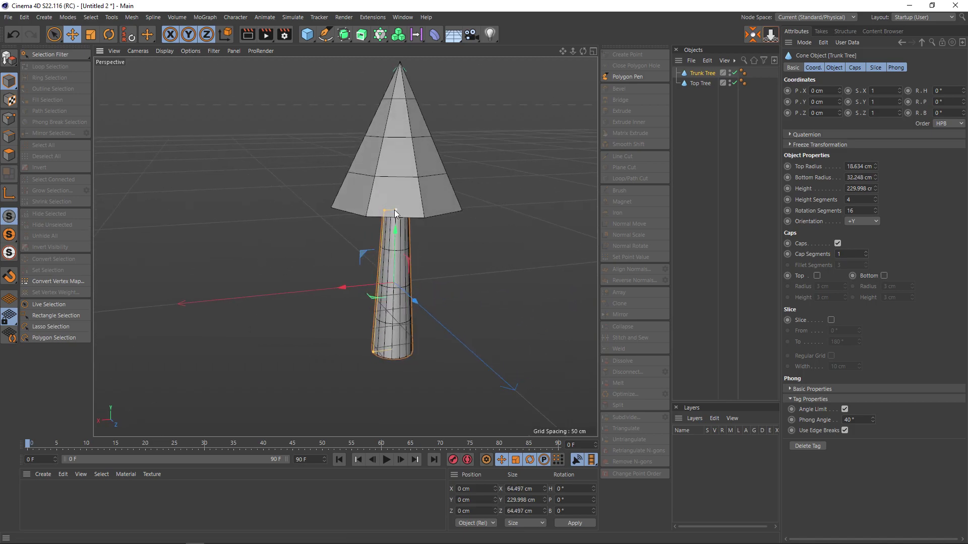
left_click_drag(395, 210, 394, 217)
Lower Top Tree to Y 199.735 cm and widen its bottom radius to 129.145 cm.
left_click(401, 152)
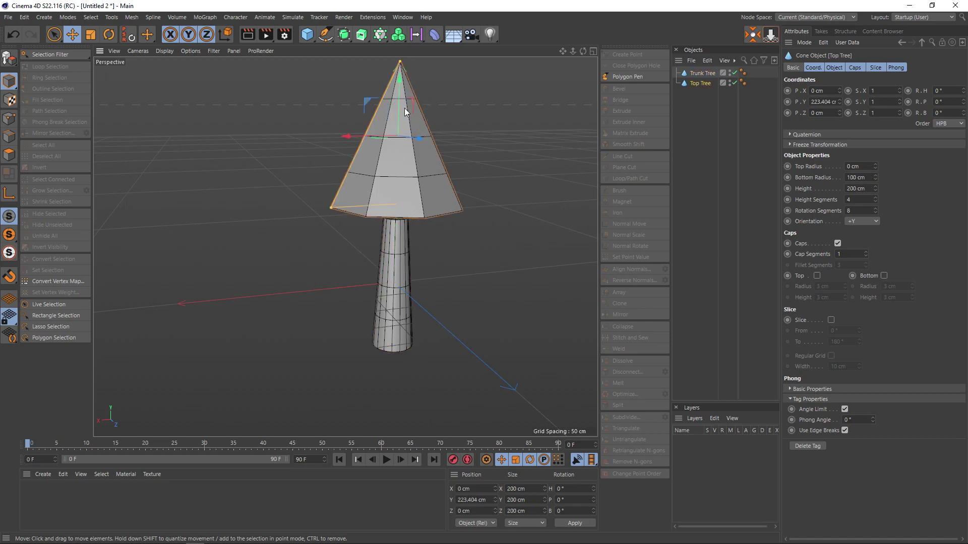
left_click_drag(396, 90, 396, 96)
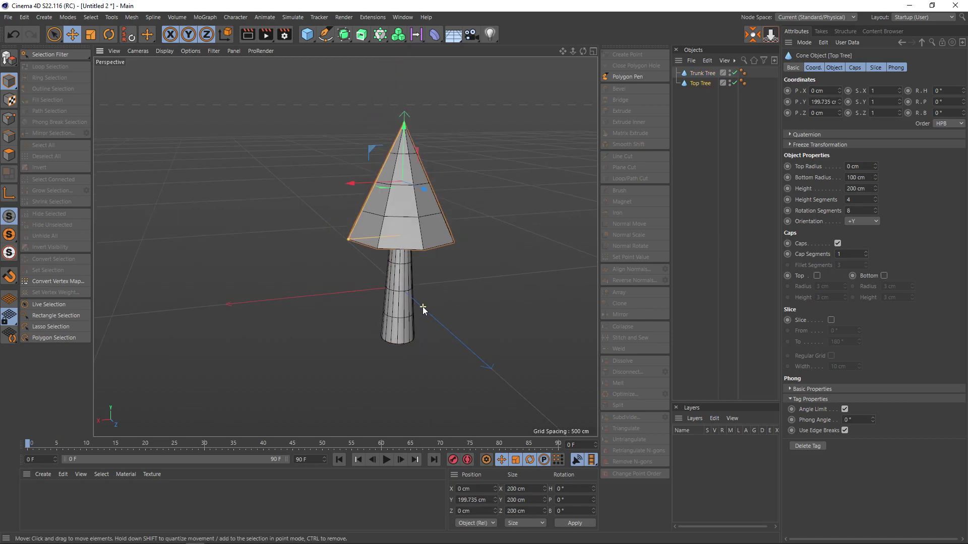
mouse_move(422, 306)
left_mouse_down("alt")
mouse_move(462, 263)
mouse_move(327, 286)
mouse_move(383, 293)
left_mouse_up("alt")
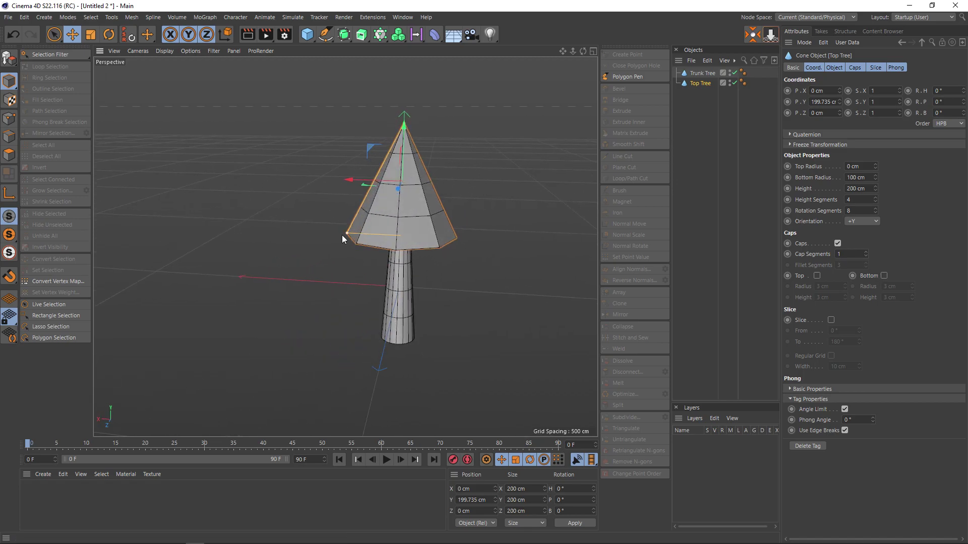
left_click_drag(341, 235, 332, 233)
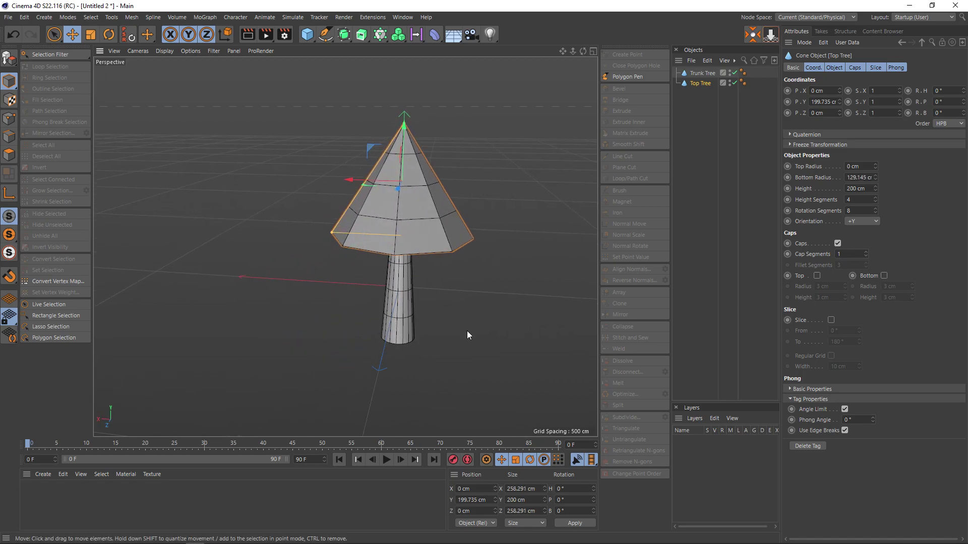
mouse_move(467, 330)
left_mouse_down("alt")
mouse_move(535, 307)
mouse_move(510, 305)
mouse_move(503, 341)
left_mouse_up("alt")
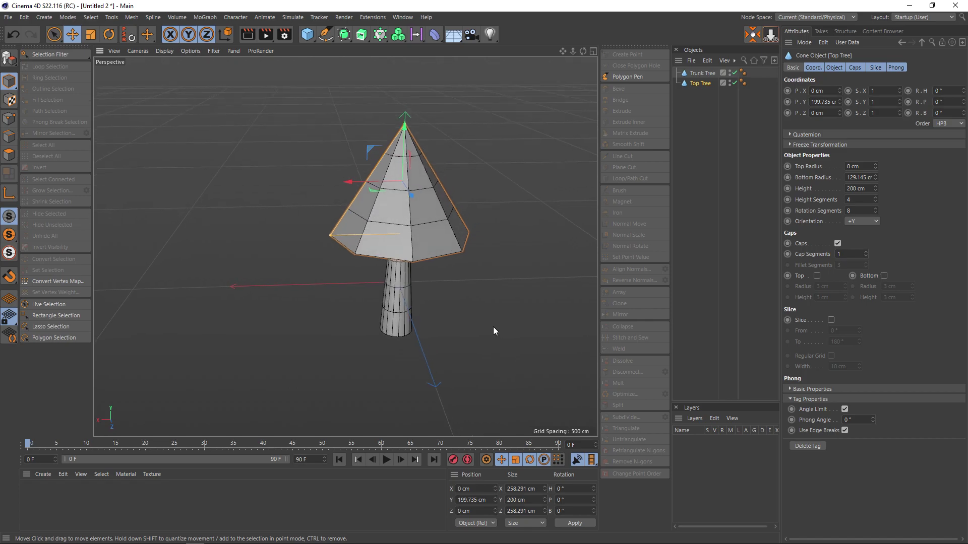
mouse_move(437, 331)
left_mouse_down("alt")
mouse_move(462, 307)
mouse_move(442, 297)
mouse_move(443, 325)
mouse_move(478, 268)
mouse_move(433, 283)
mouse_move(444, 306)
left_mouse_up("alt")
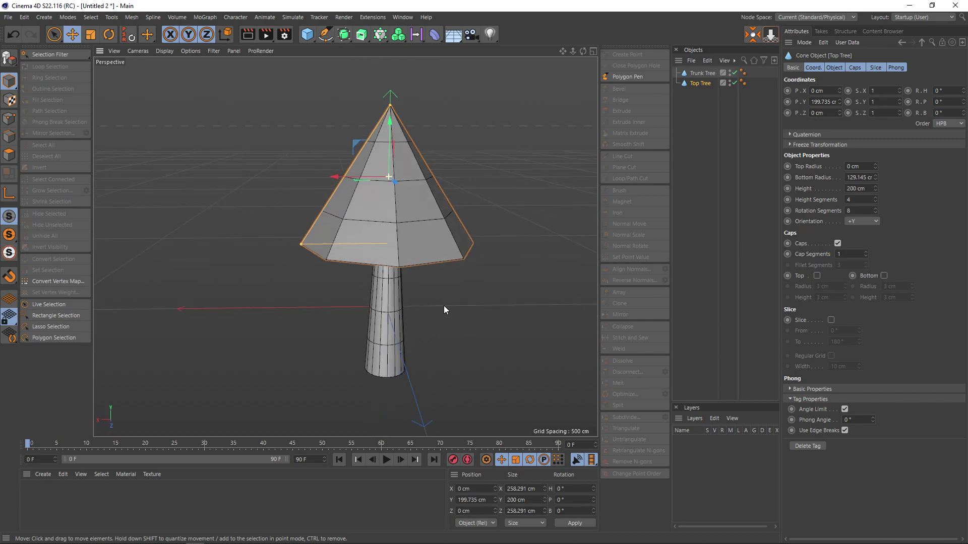
Add a Displacer deformer from the deformer palette.
left_click(434, 35)
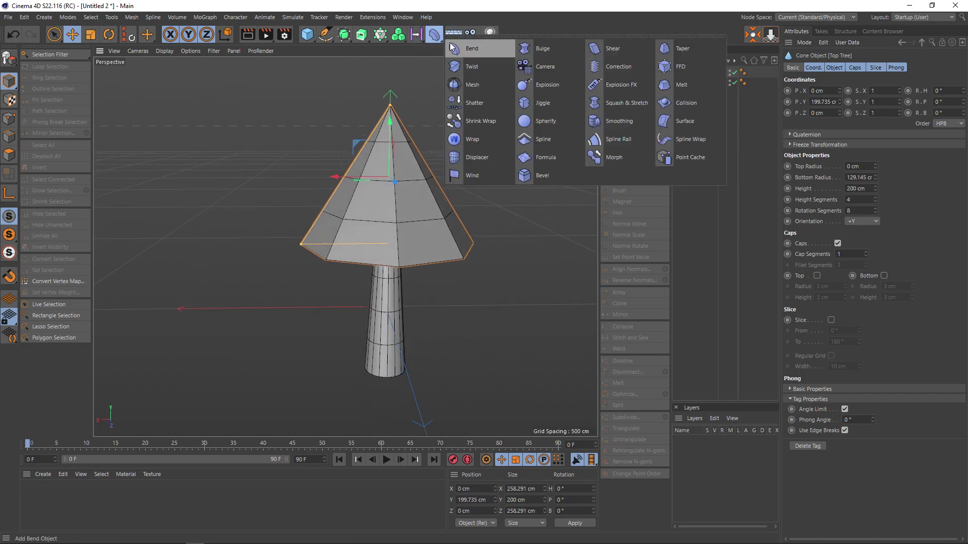
left_click(479, 158)
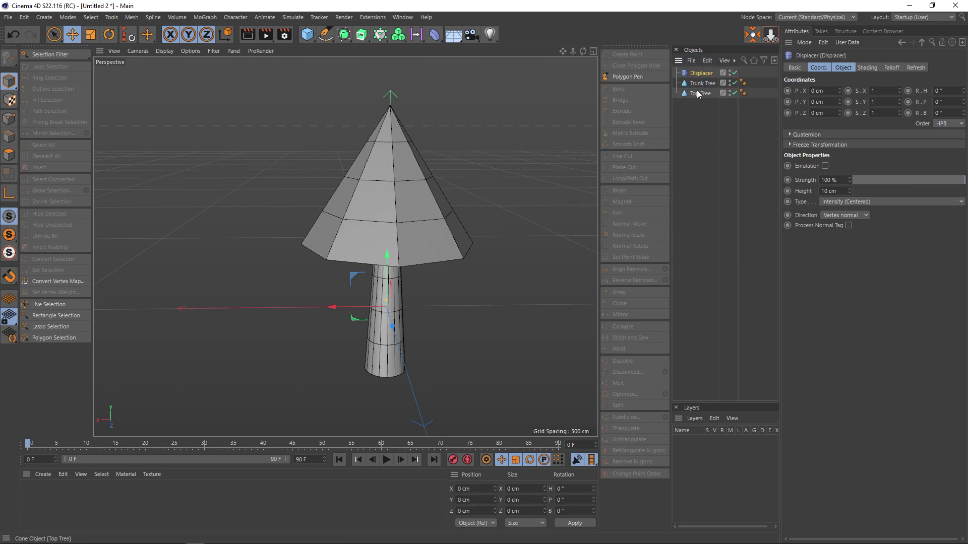
Nest the Displacer under Top Tree in the Objects manager.
left_click_drag(700, 73, 701, 94)
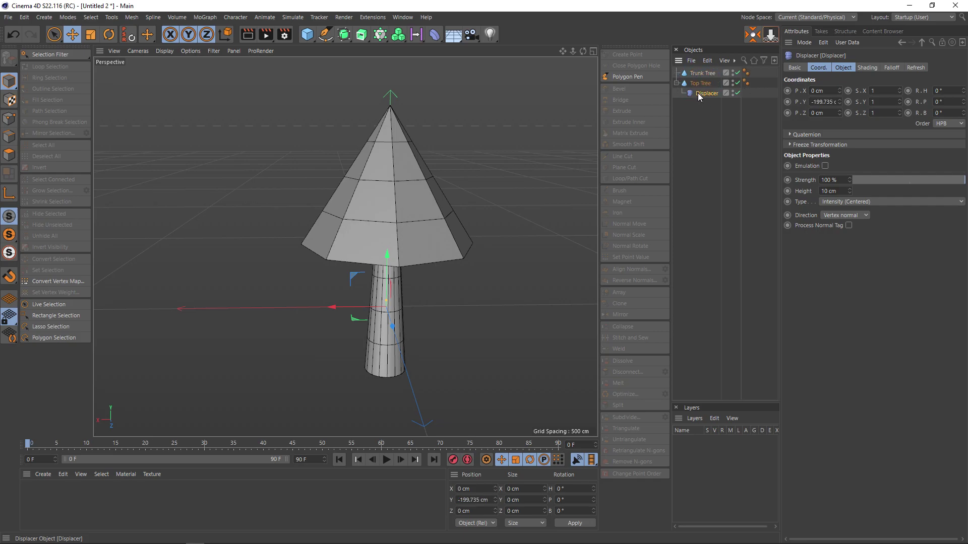
left_click(699, 84)
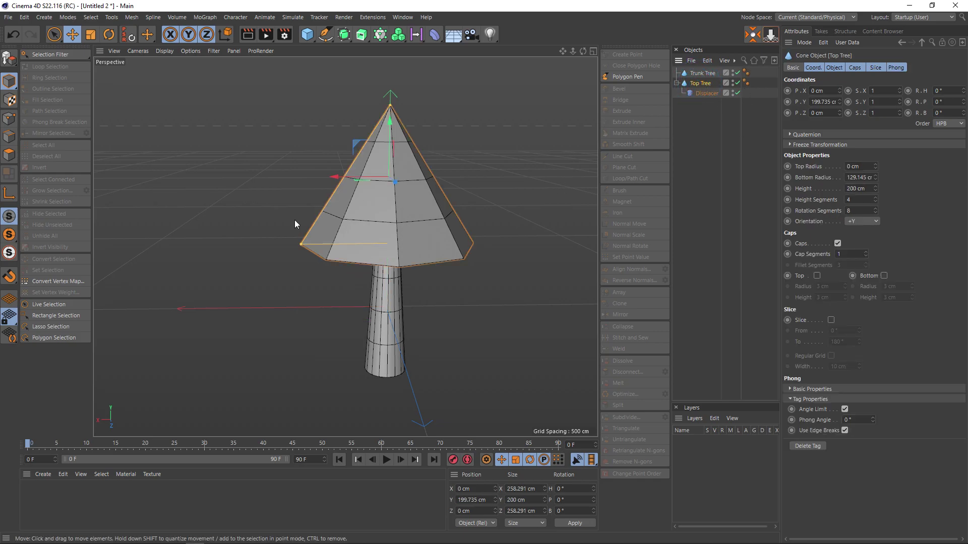
scroll(381, 200, "up", 1)
left_click_drag(471, 209, 493, 218, "alt")
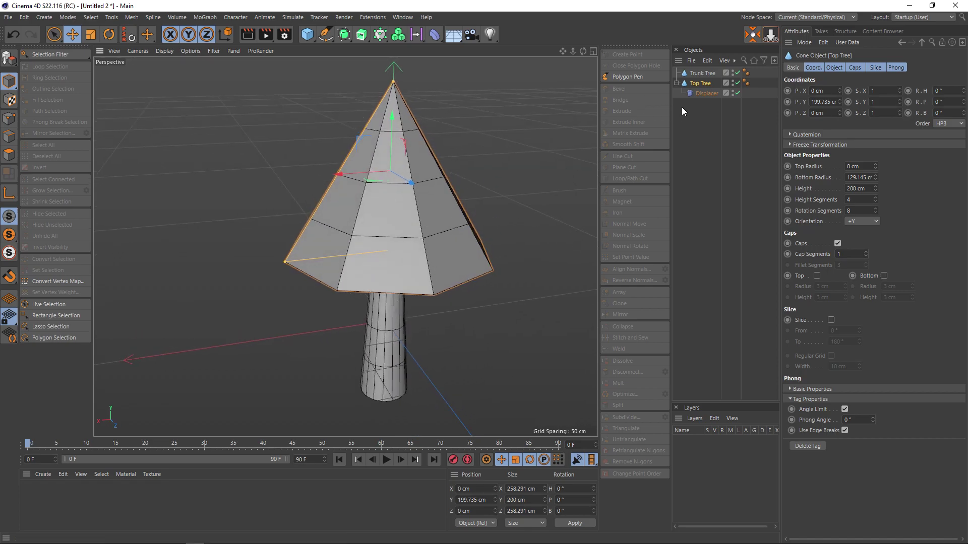
Show the Displacer's Shading, Falloff and Refresh settings in Attributes.
left_click(704, 94)
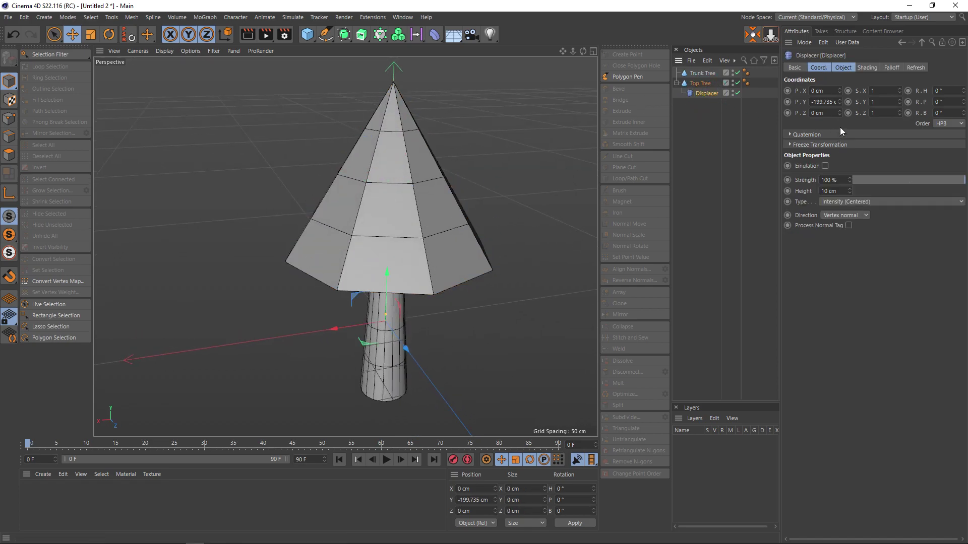
left_click_drag(500, 171, 479, 171, "alt")
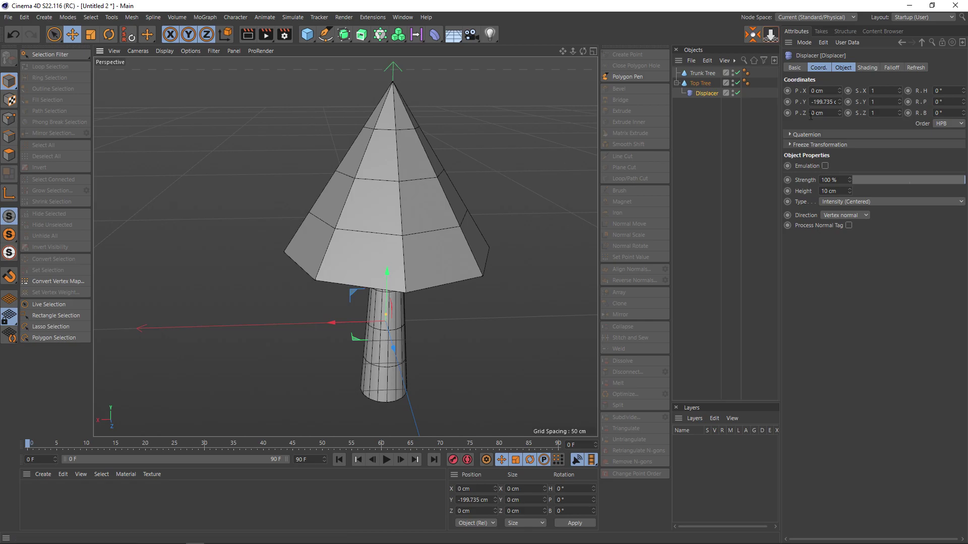
left_click(867, 69, "shift")
left_click(914, 67, "shift")
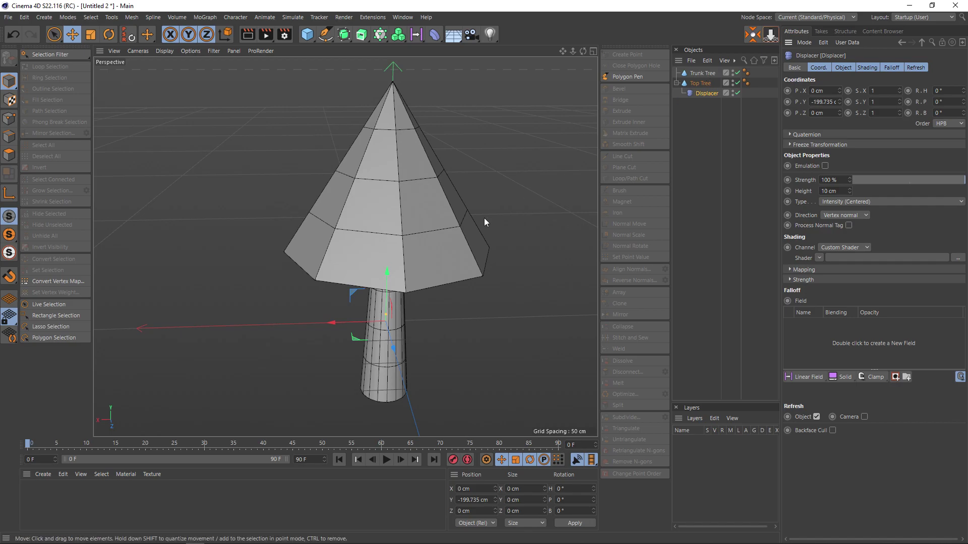
left_click_drag(484, 218, 444, 197, "alt")
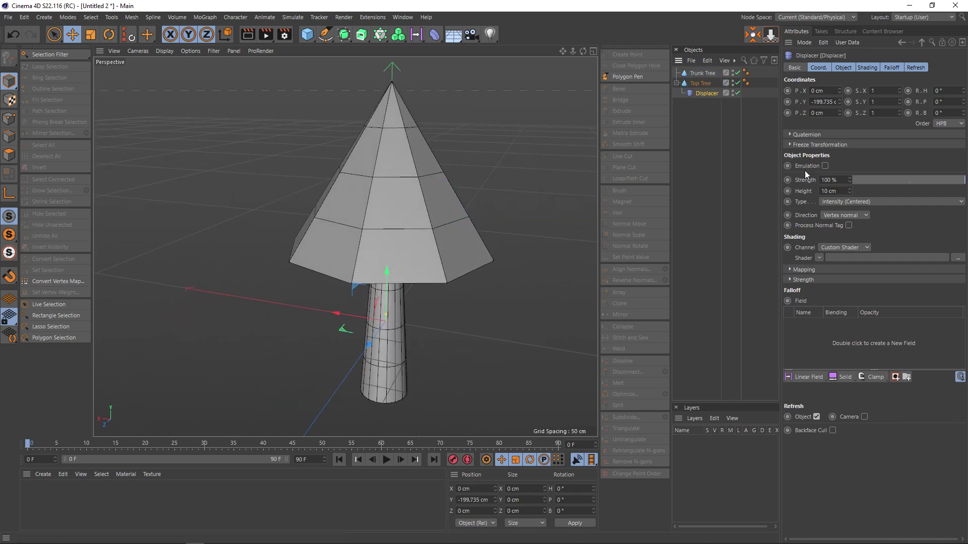
Set the Displacer's shader to Noise, slightly bumping the top cone.
left_click(818, 257)
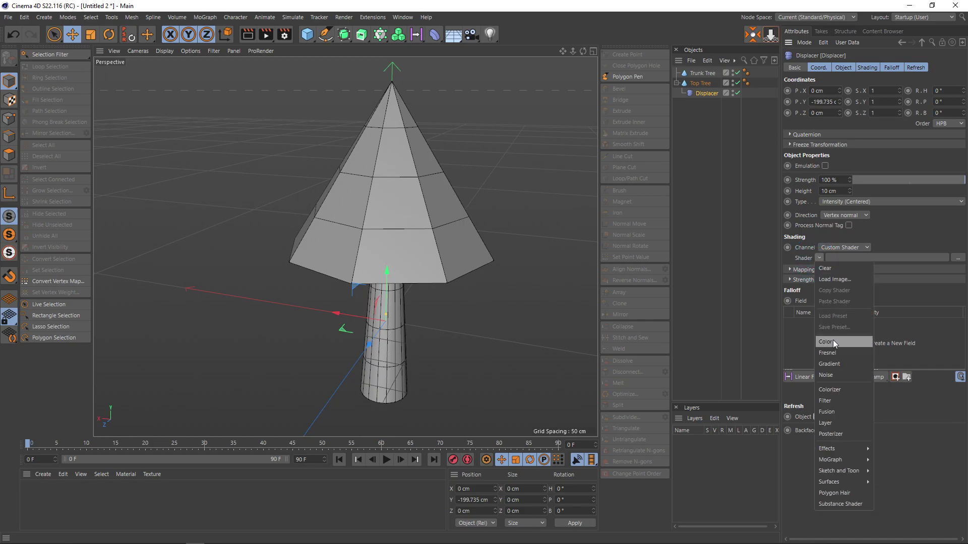
left_click(825, 375)
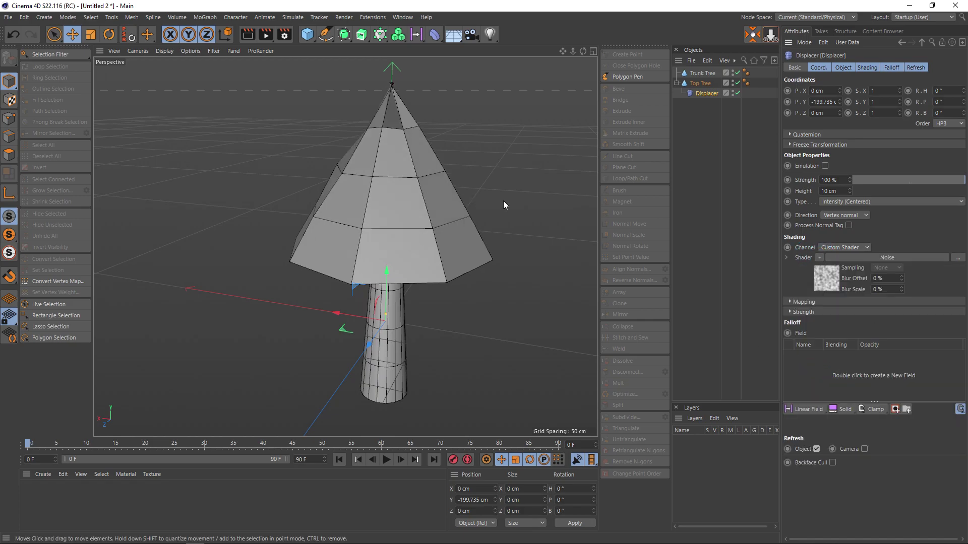
mouse_move(503, 200)
left_mouse_down("alt")
mouse_move(498, 183)
mouse_move(557, 213)
mouse_move(474, 194)
mouse_move(446, 198)
left_mouse_up("alt")
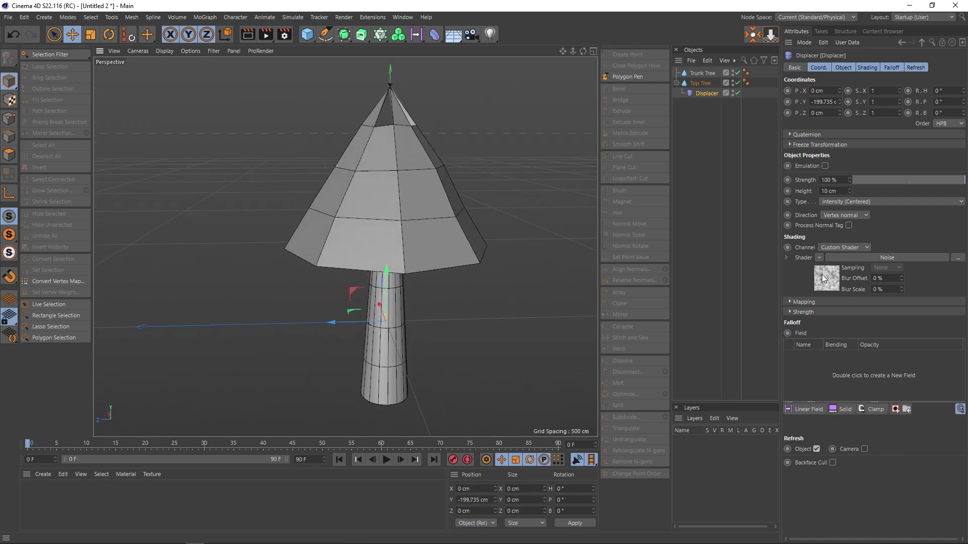
left_click(821, 258)
Raise the Noise shader's seed from 665 to 667, then go back to the Displacer settings.
left_click(851, 255)
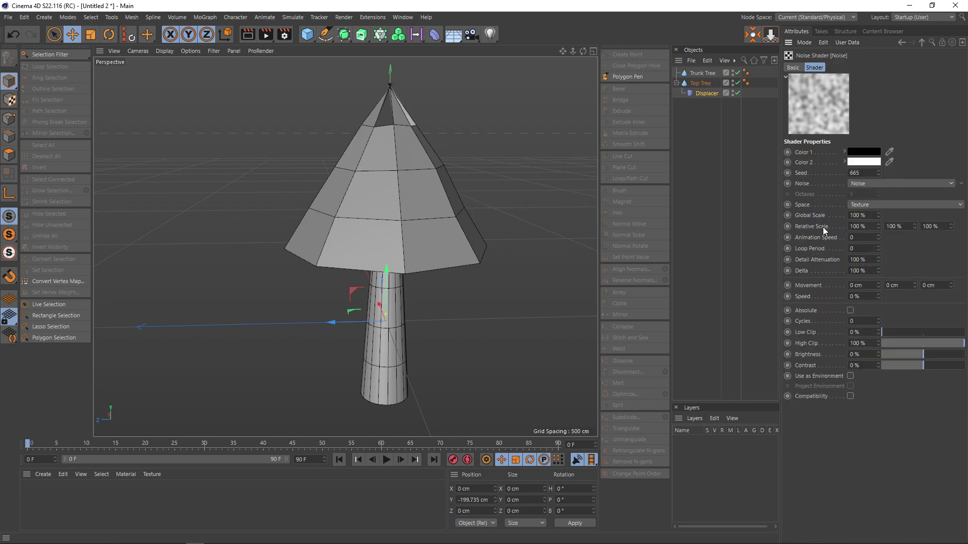
left_click(877, 171)
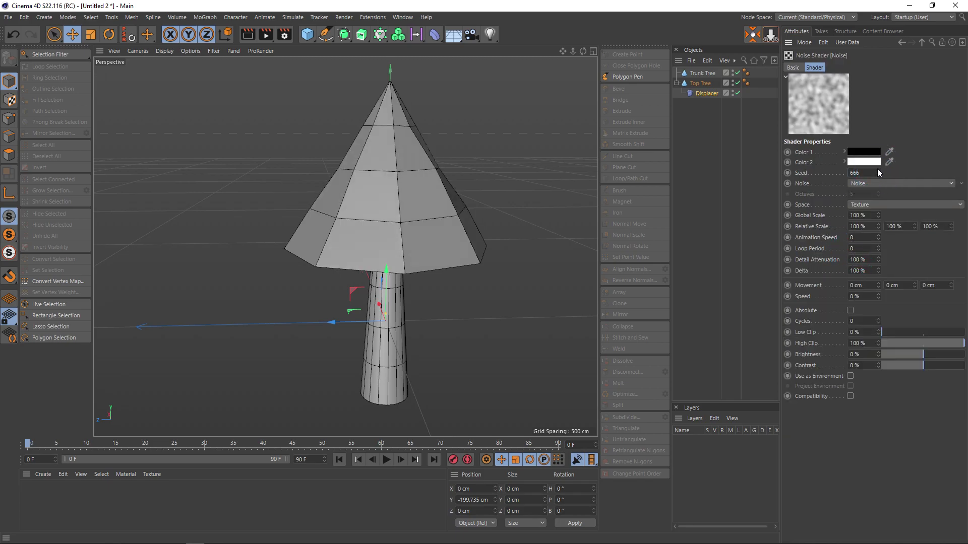
mouse_move(579, 231)
left_mouse_down("alt")
mouse_move(385, 320)
mouse_move(507, 183)
mouse_move(470, 240)
mouse_move(575, 259)
mouse_move(525, 244)
left_mouse_up("alt")
left_click(705, 93)
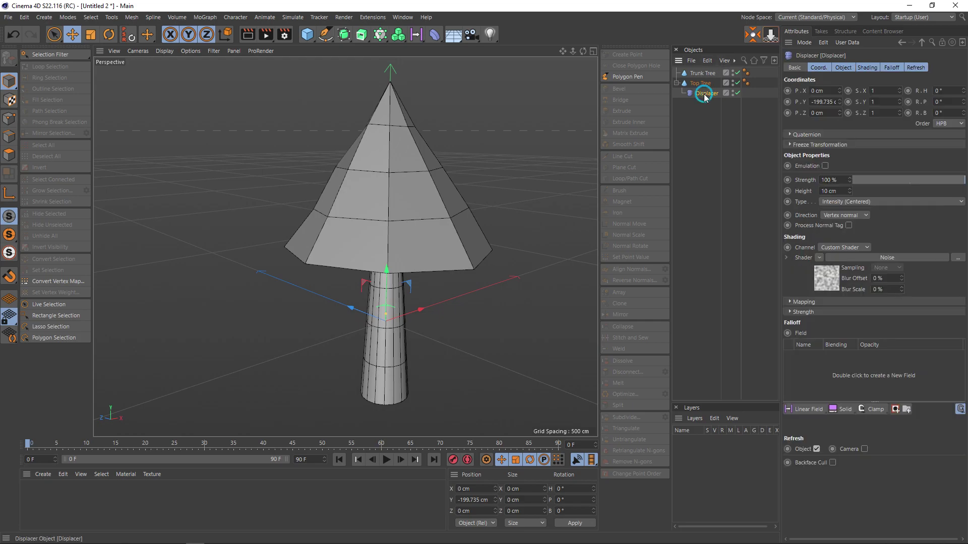
Give Top Tree 9 rotation segments and 6 height segments.
left_click(702, 83)
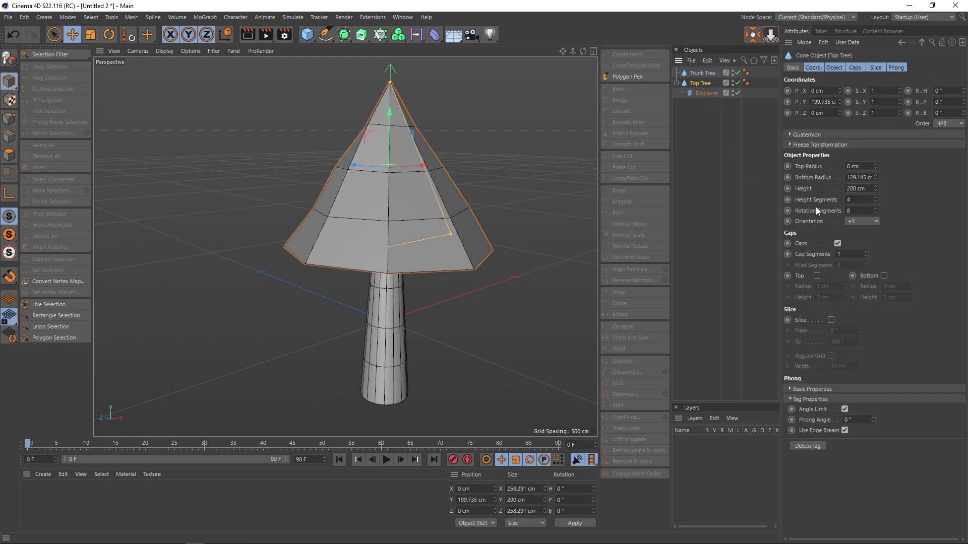
left_click(875, 209)
left_click(875, 197)
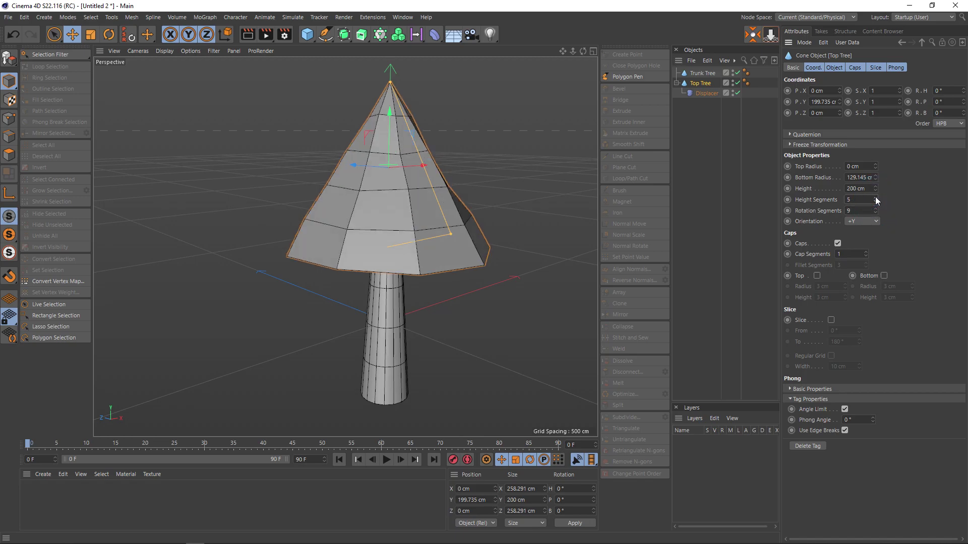
left_click(876, 198)
mouse_move(529, 196)
left_mouse_down("alt")
mouse_move(420, 208)
mouse_move(554, 197)
mouse_move(511, 156)
mouse_move(511, 233)
mouse_move(527, 197)
mouse_move(527, 207)
mouse_move(567, 200)
left_mouse_up("alt")
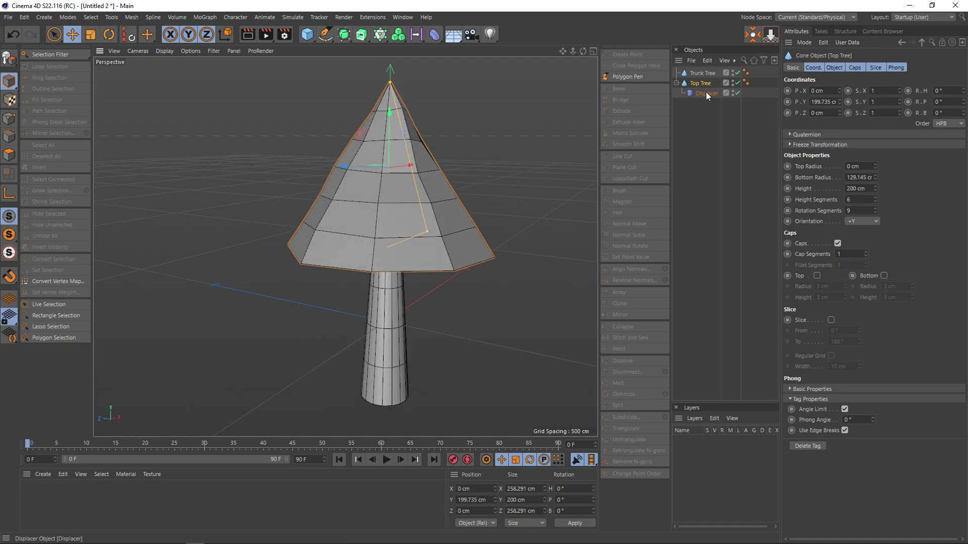
mouse_move(462, 296)
left_mouse_down("alt")
mouse_move(461, 259)
mouse_move(459, 272)
left_mouse_up("alt")
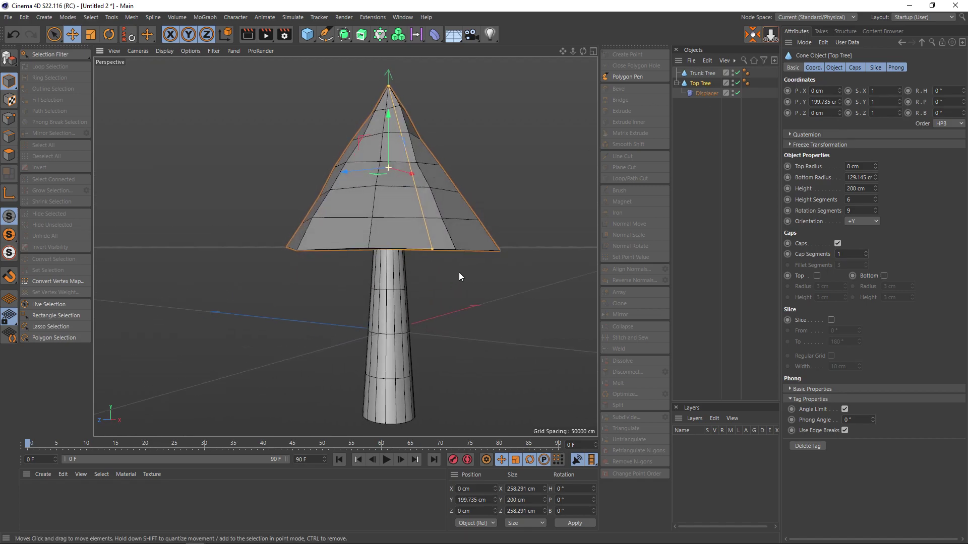
Copy the Displacer onto Trunk Tree and set the trunk to 8 rotation segments.
left_click(704, 93)
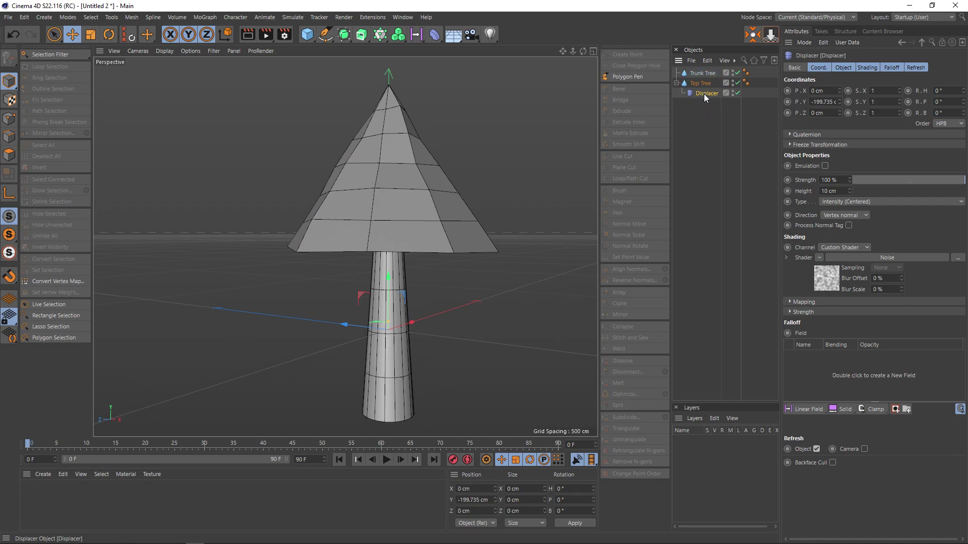
left_click_drag(704, 93, 703, 74, "ctrl")
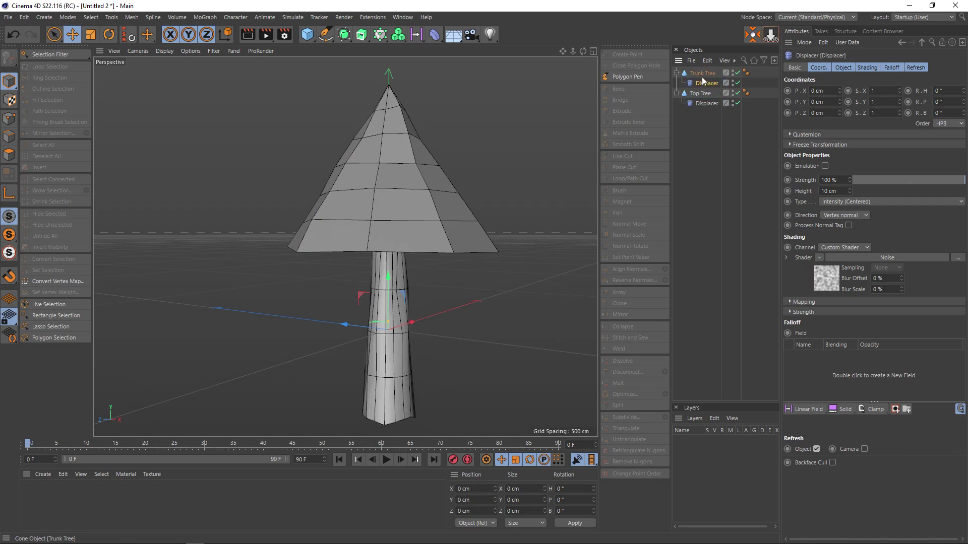
left_click(702, 73)
scroll(412, 335, "up", 2)
mouse_move(410, 334)
left_mouse_down("alt")
mouse_move(400, 288)
mouse_move(473, 309)
mouse_move(513, 307)
mouse_move(421, 321)
mouse_move(377, 312)
mouse_move(433, 306)
left_mouse_up("alt")
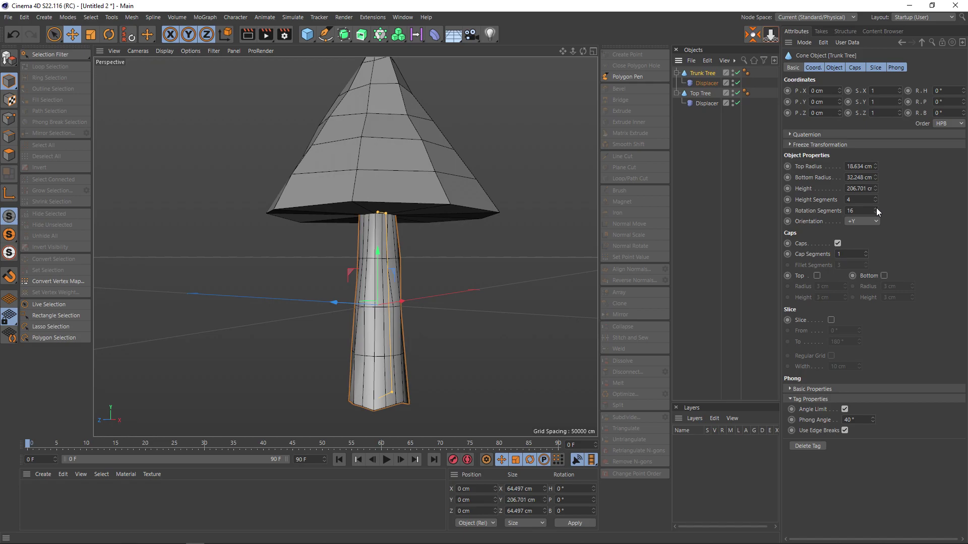
double_click(857, 210)
type("8")
key("Return")
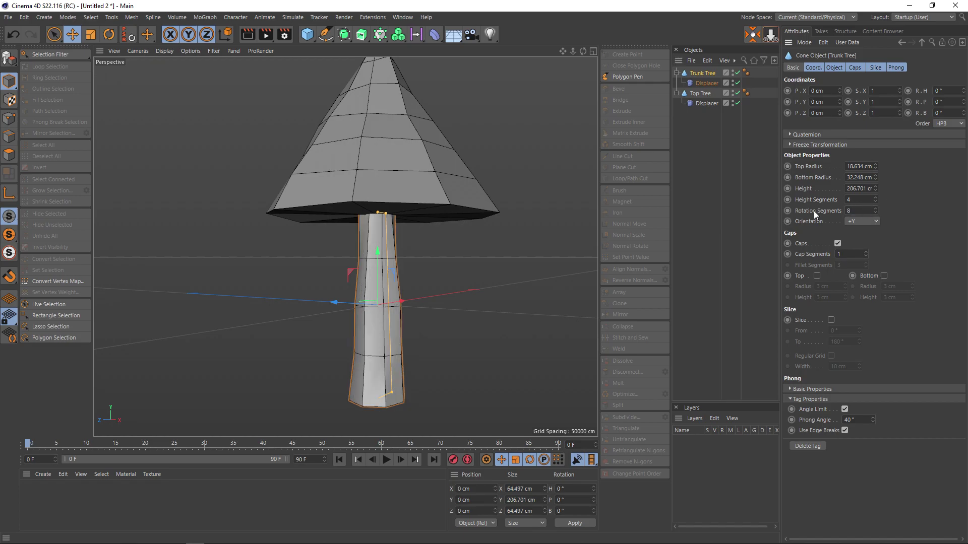
mouse_move(509, 336)
left_mouse_down("alt")
mouse_move(399, 348)
mouse_move(485, 354)
mouse_move(508, 345)
mouse_move(359, 350)
mouse_move(459, 354)
left_mouse_up("alt")
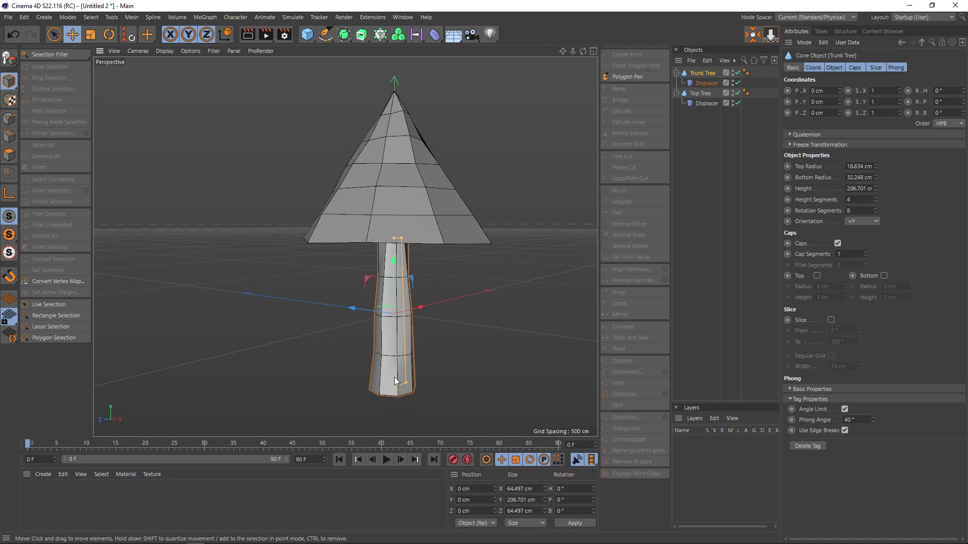
Create material Mat, apply it to the top cone, and open it in the Material Editor.
double_click(32, 489)
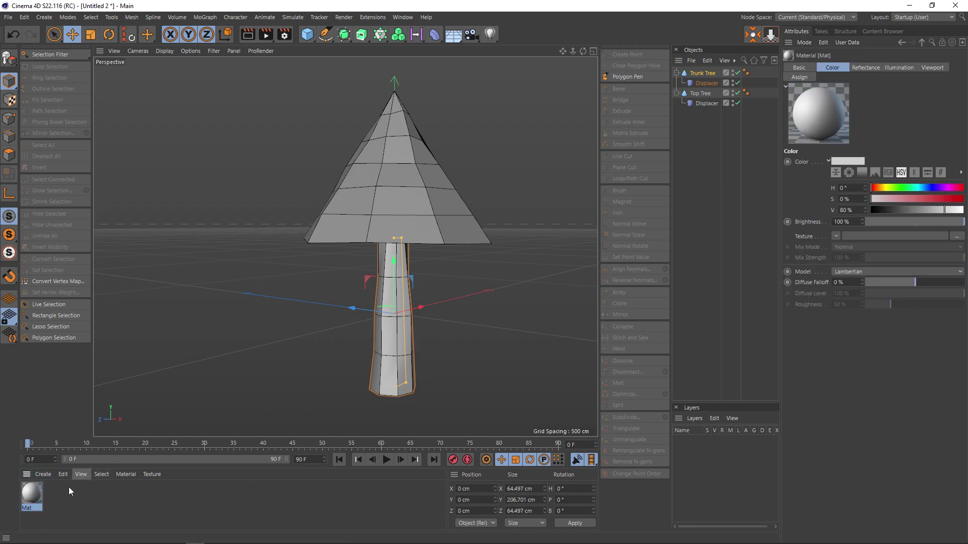
left_click_drag(354, 383, 403, 362, "alt")
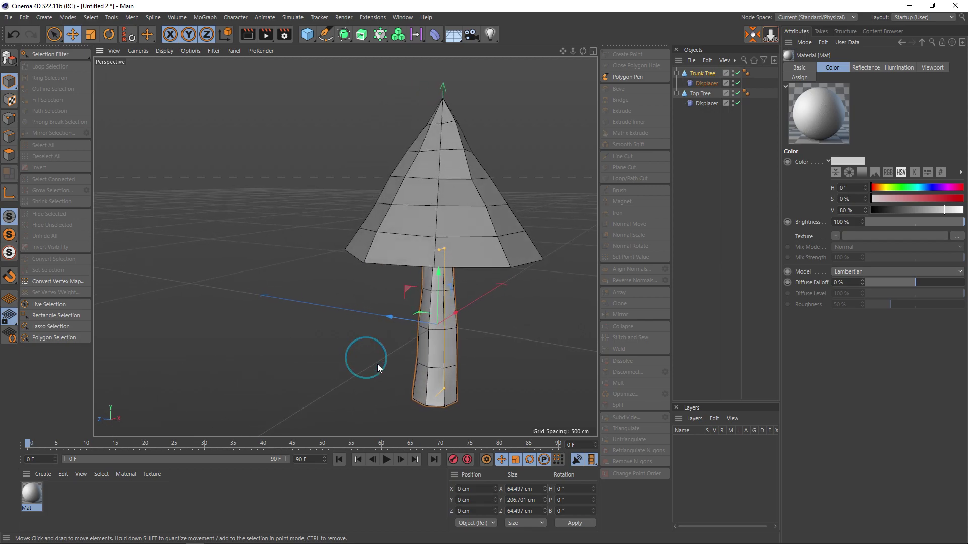
left_click_drag(29, 494, 409, 254)
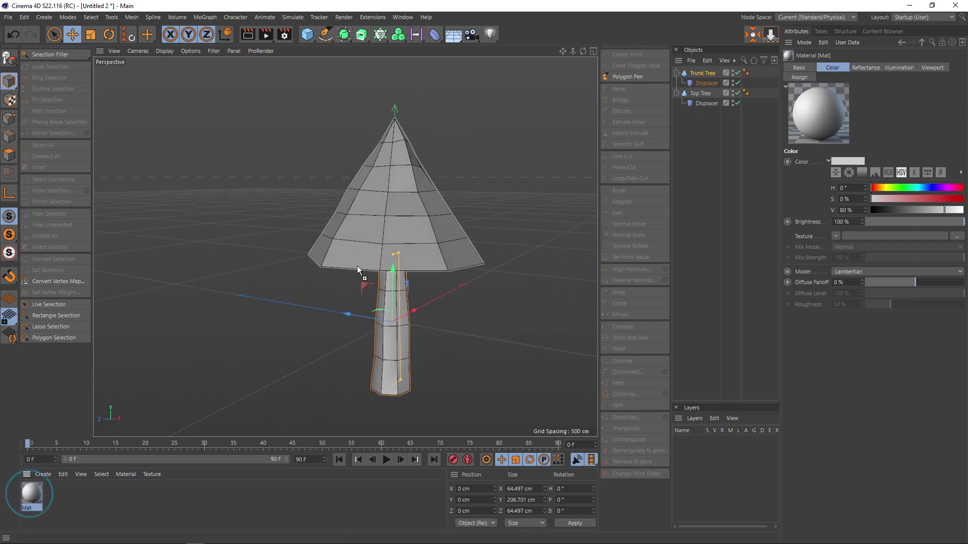
left_click(34, 496)
double_click(34, 496)
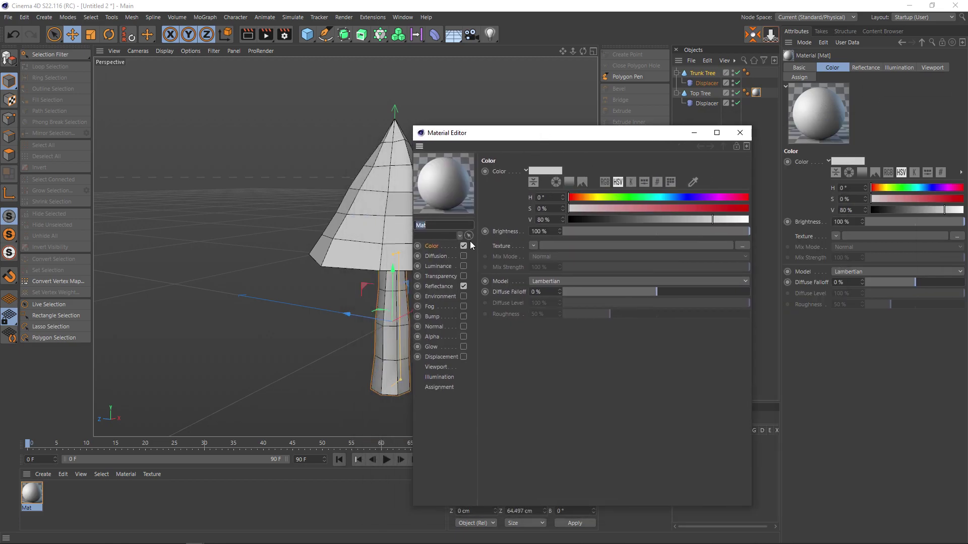
Colour Mat green at H 108°, S 56%, V 79%.
left_click(623, 197)
left_click(651, 208)
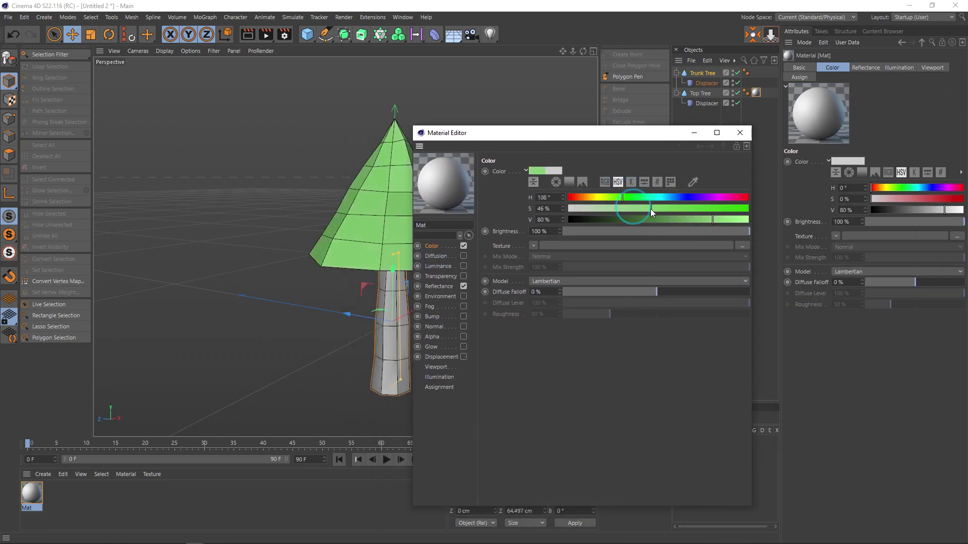
left_click_drag(615, 137, 766, 136)
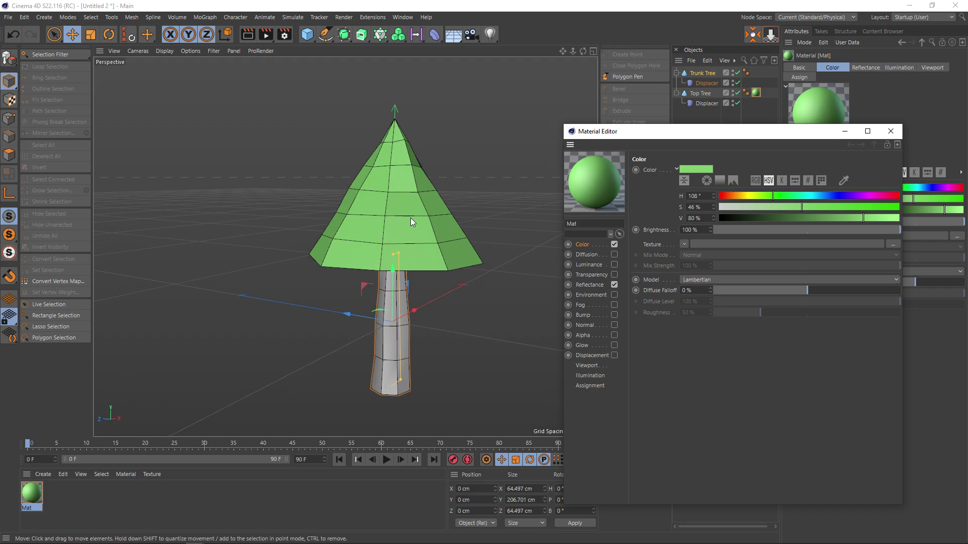
mouse_move(862, 218)
left_mouse_down()
mouse_move(892, 222)
mouse_move(873, 207)
mouse_move(847, 218)
mouse_move(839, 206)
mouse_move(812, 207)
mouse_move(880, 218)
mouse_move(849, 218)
mouse_move(859, 217)
left_mouse_up()
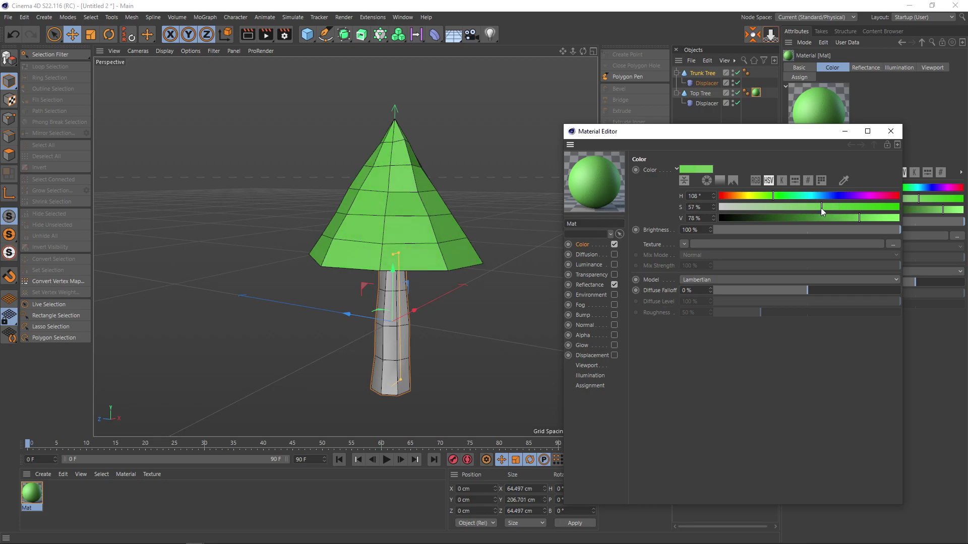
left_click_drag(821, 208, 847, 218)
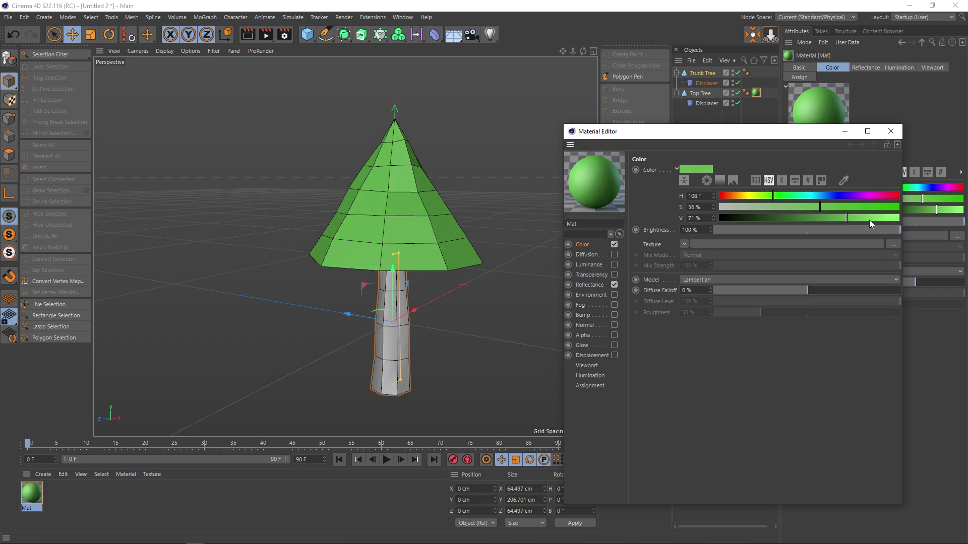
left_click(861, 217)
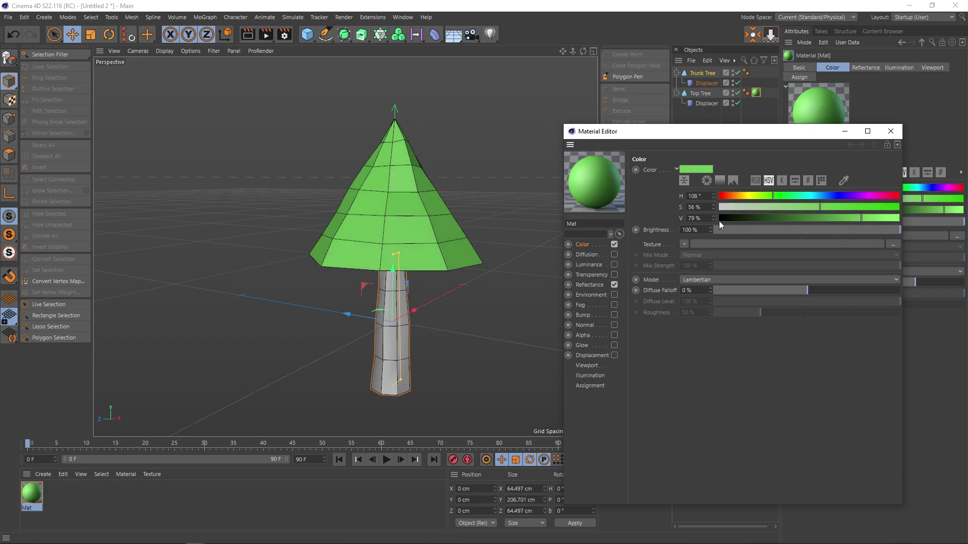
left_click(588, 285)
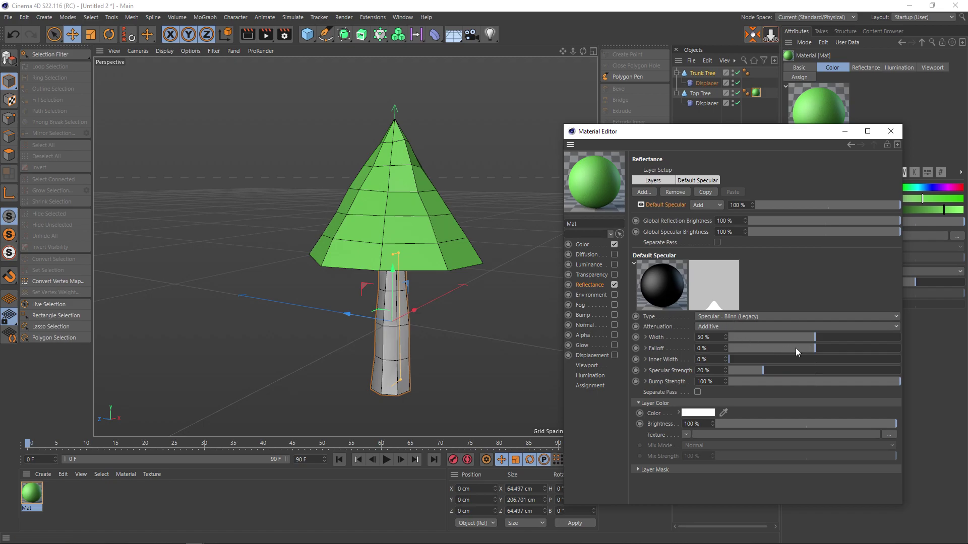
Set Mat's Default Specular to Width 46%, Falloff 18% and Specular Strength 57%.
left_click(691, 182)
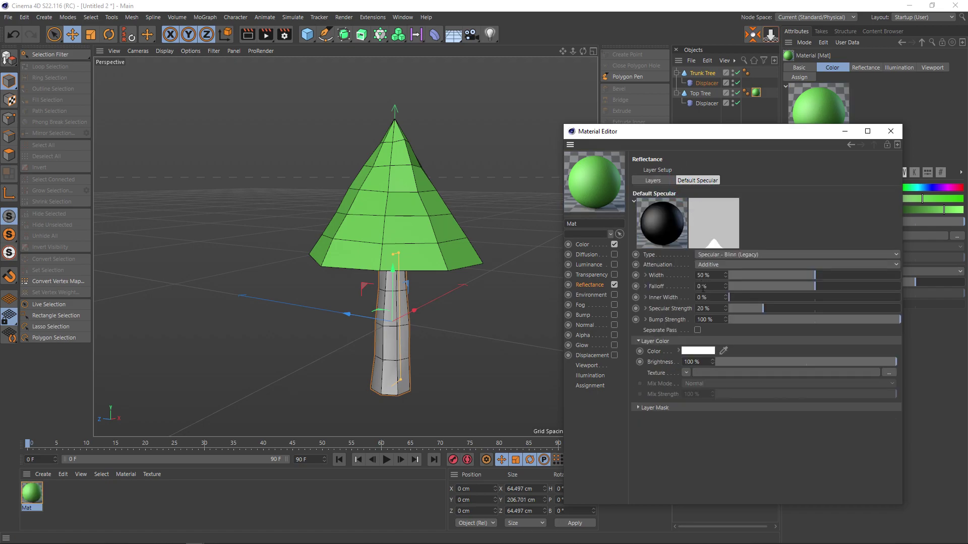
left_click(662, 180)
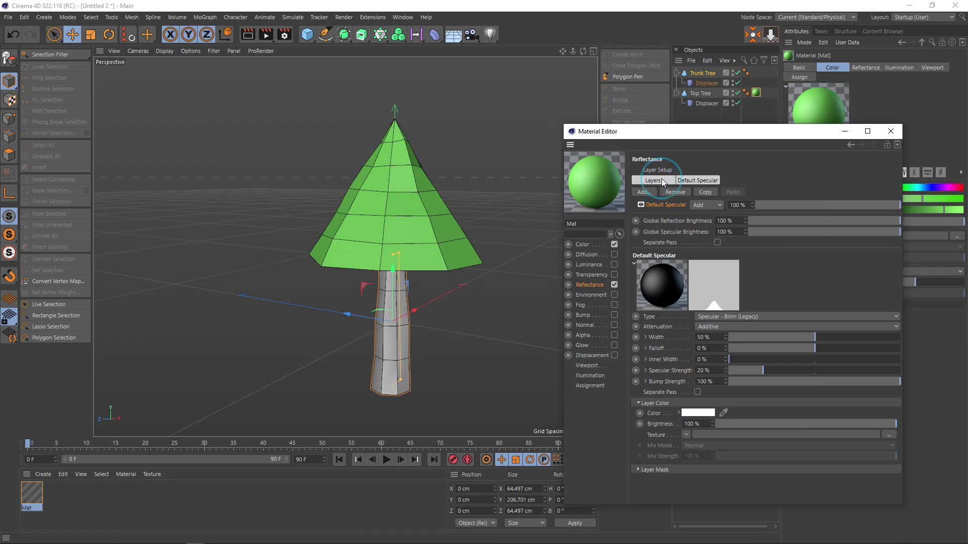
left_click(696, 180)
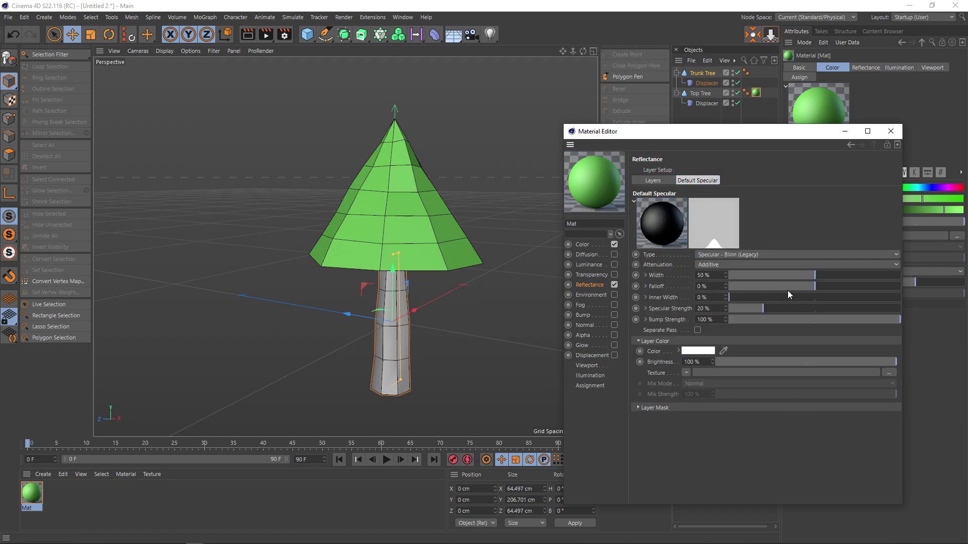
mouse_move(790, 286)
left_mouse_down()
mouse_move(834, 286)
mouse_move(832, 274)
mouse_move(806, 275)
left_mouse_up()
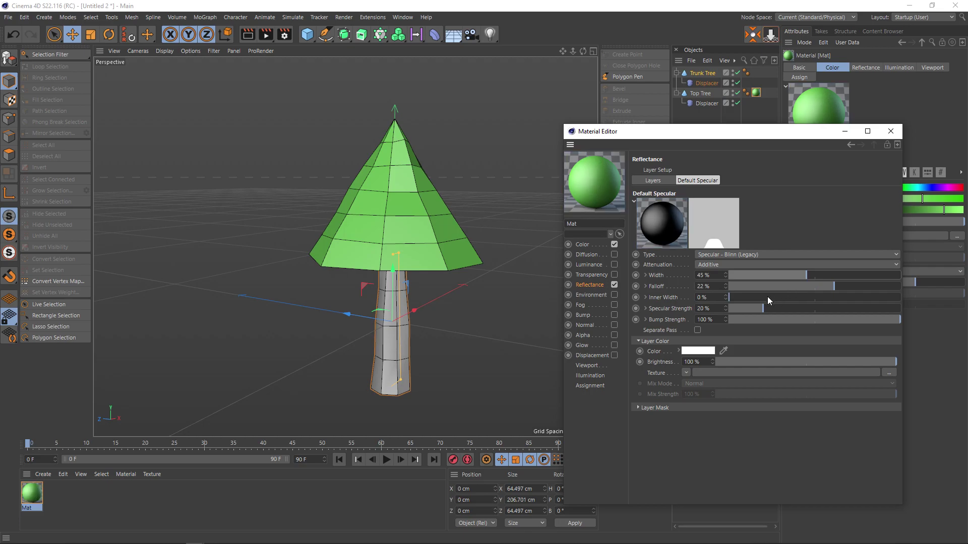
mouse_move(763, 307)
left_mouse_down()
mouse_move(870, 307)
mouse_move(828, 301)
mouse_move(813, 284)
mouse_move(827, 283)
mouse_move(781, 273)
mouse_move(849, 287)
mouse_move(831, 286)
left_mouse_up()
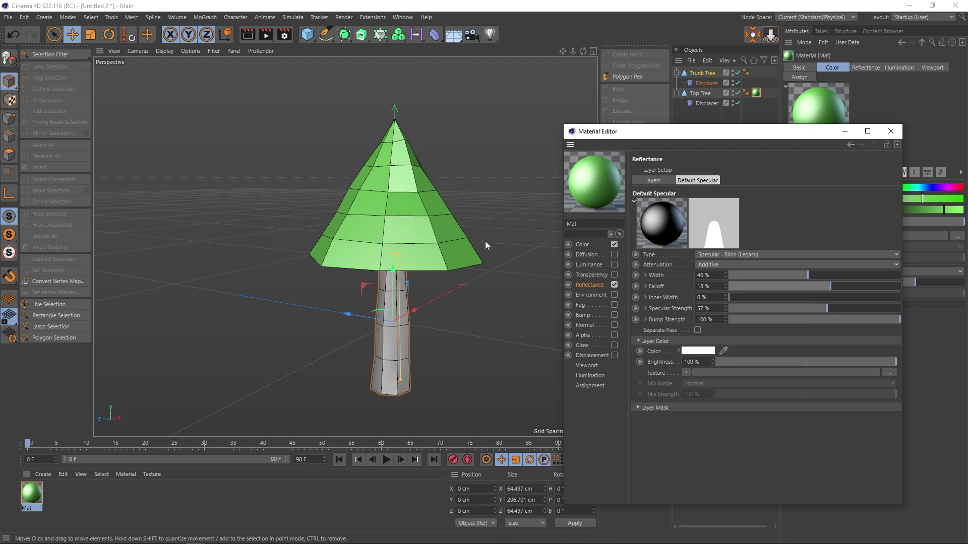
mouse_move(481, 223)
left_mouse_down("alt")
mouse_move(439, 211)
mouse_move(348, 215)
mouse_move(445, 197)
mouse_move(512, 209)
mouse_move(544, 201)
mouse_move(514, 194)
mouse_move(449, 213)
mouse_move(580, 203)
mouse_move(466, 208)
mouse_move(518, 210)
left_mouse_up("alt")
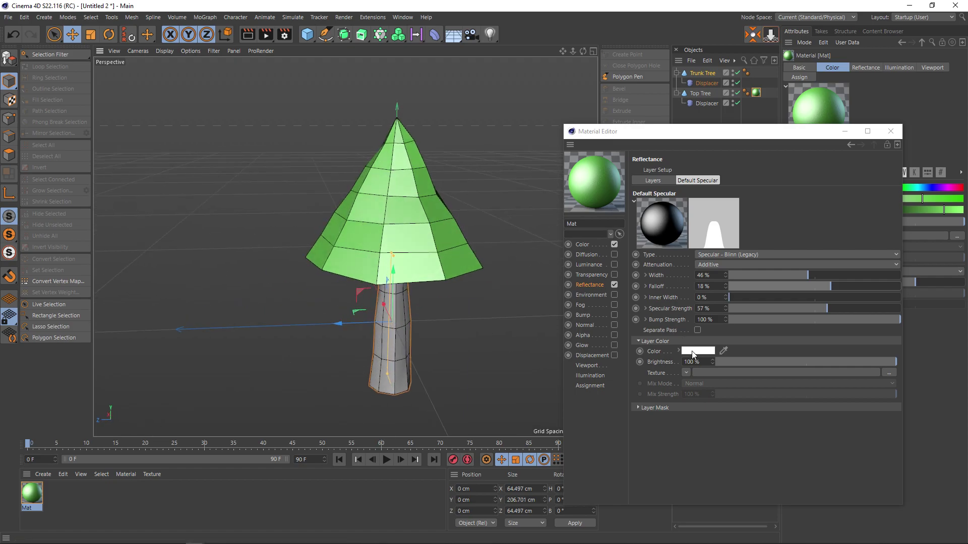
left_click(686, 373)
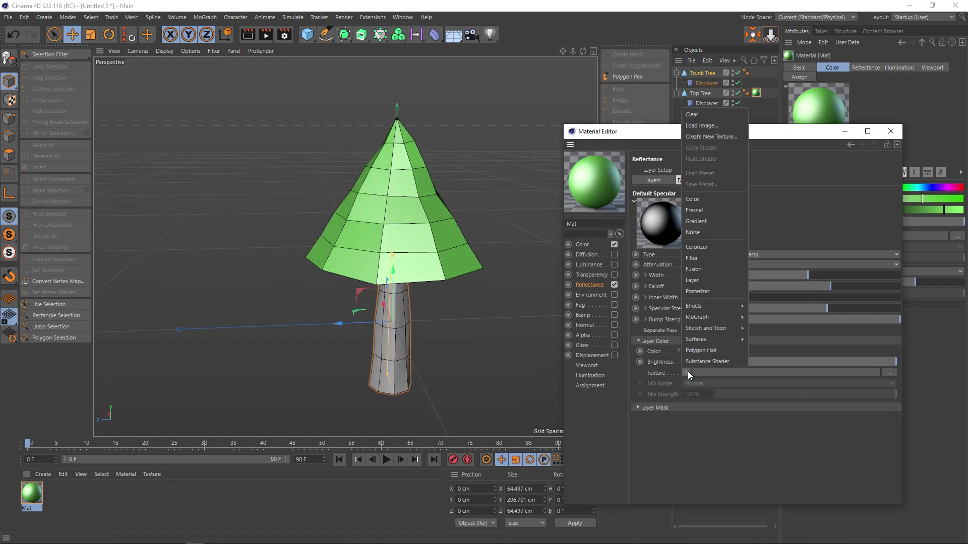
left_click(696, 212)
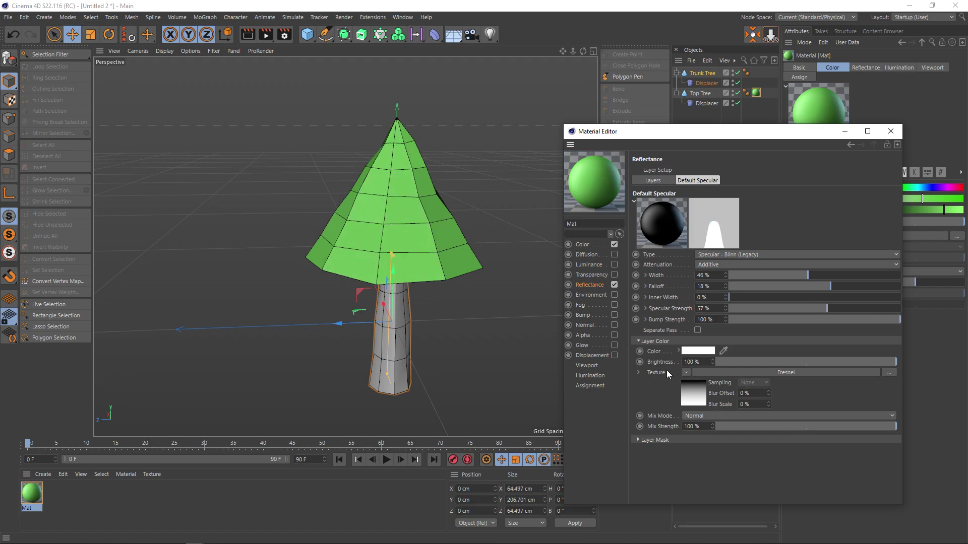
mouse_move(508, 296)
left_mouse_down("alt")
mouse_move(419, 289)
mouse_move(581, 298)
mouse_move(559, 294)
left_mouse_up("alt")
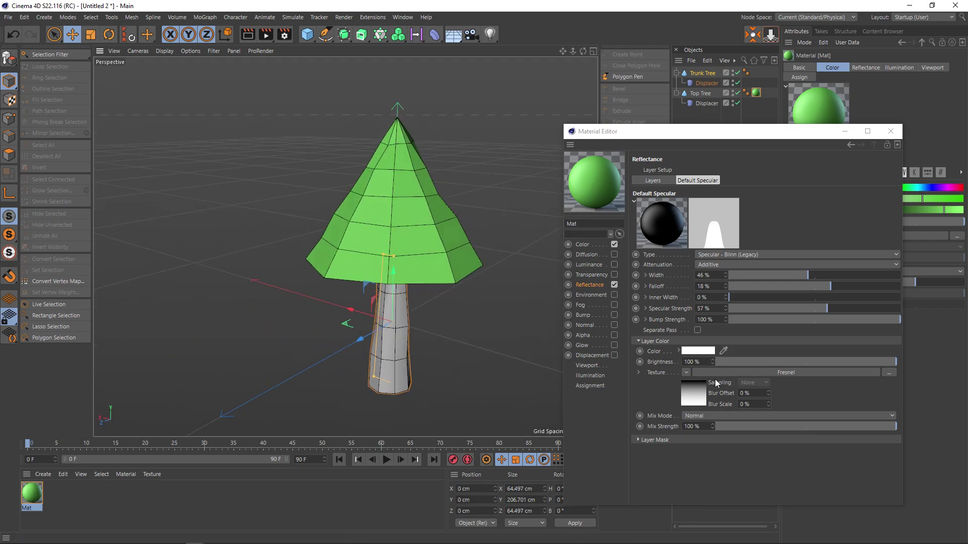
left_click(687, 373)
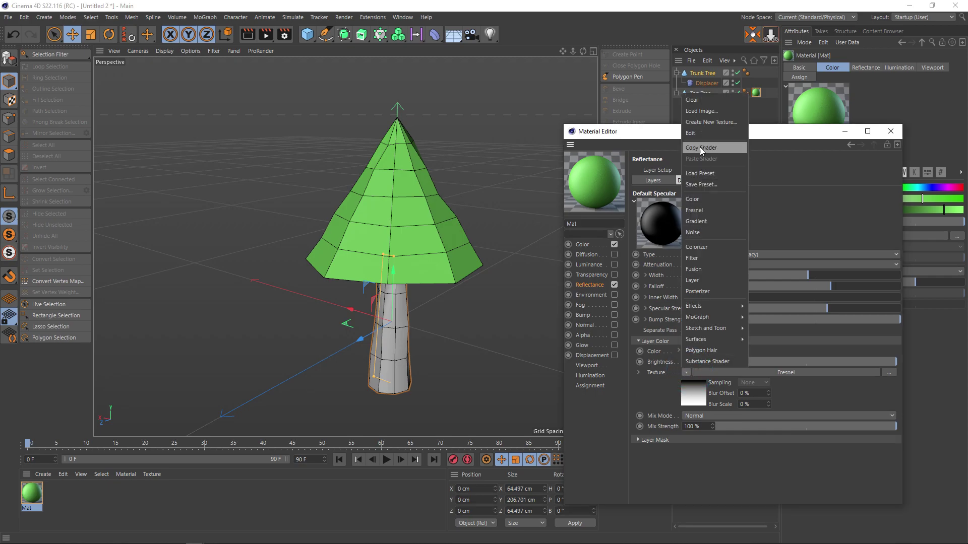
left_click(692, 100)
mouse_move(528, 283)
left_mouse_down("alt")
mouse_move(421, 324)
mouse_move(403, 321)
mouse_move(475, 322)
mouse_move(430, 324)
left_mouse_up("alt")
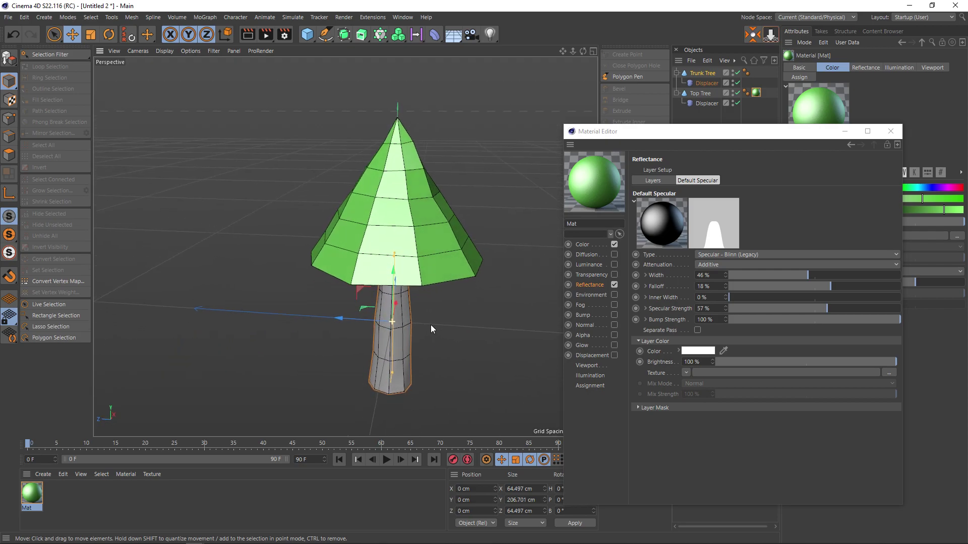
Lower Mat's specular strength to 39%, checking the highlight with test renders.
key("ctrl+r")
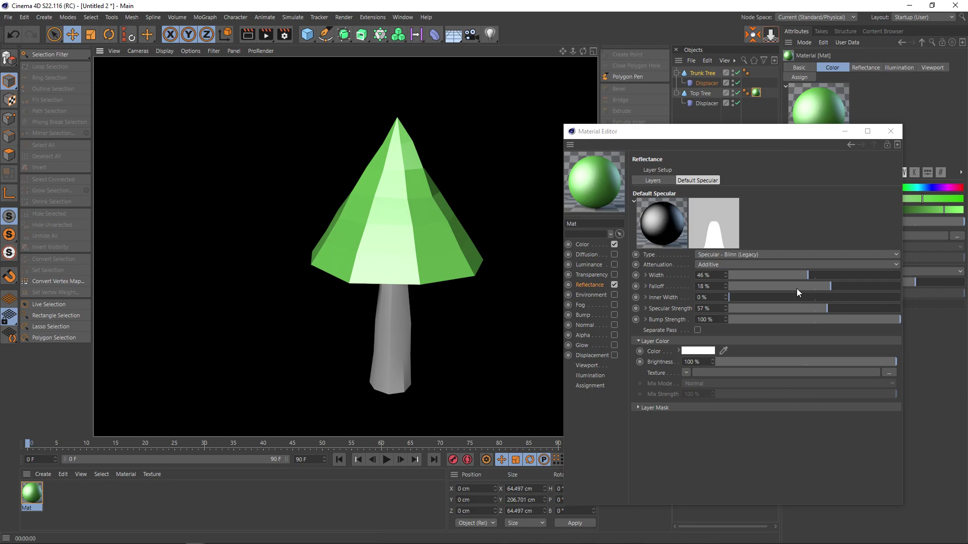
mouse_move(828, 309)
left_mouse_down()
mouse_move(796, 312)
mouse_move(813, 282)
left_mouse_up()
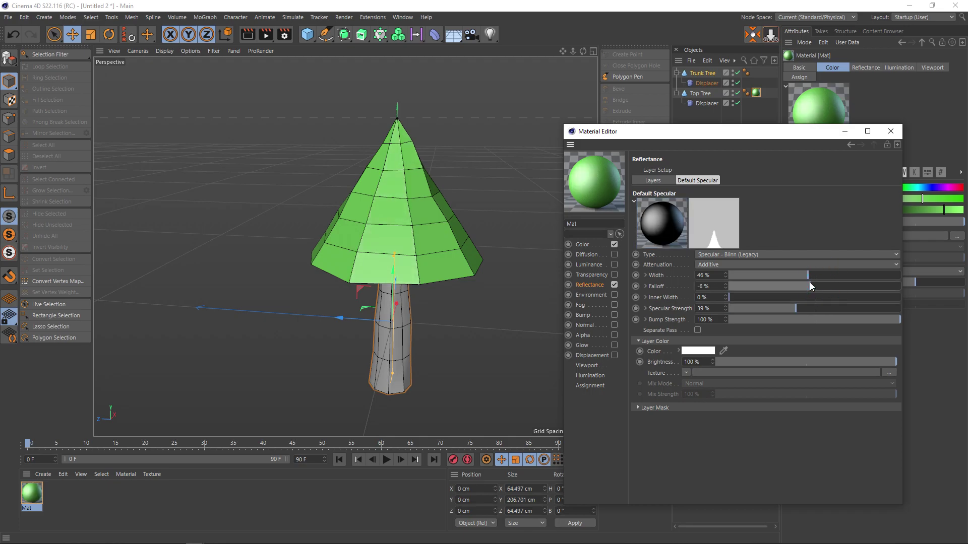
key("ctrl+r")
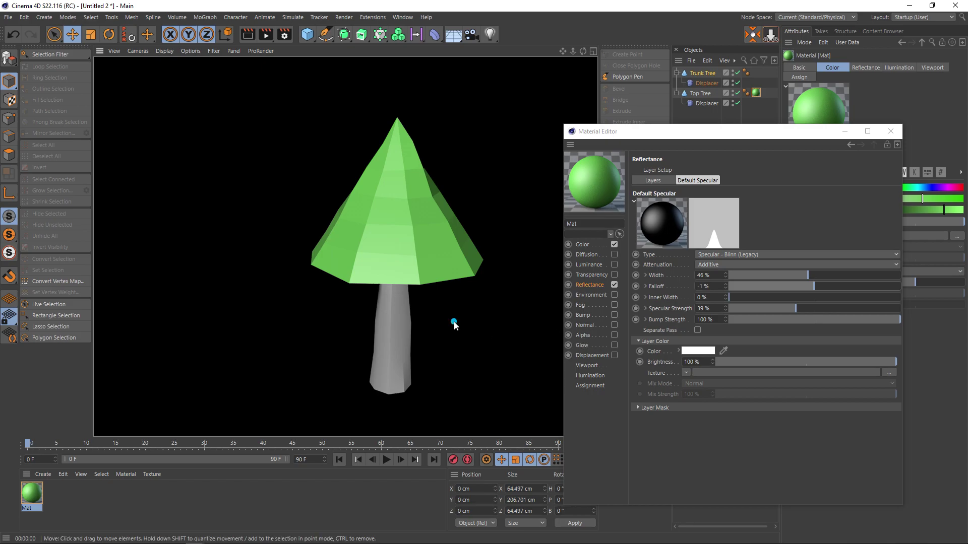
left_click(409, 322)
Tune Mat's green to S 61%, V 77%, then duplicate it as Mat.1.
left_click(592, 243)
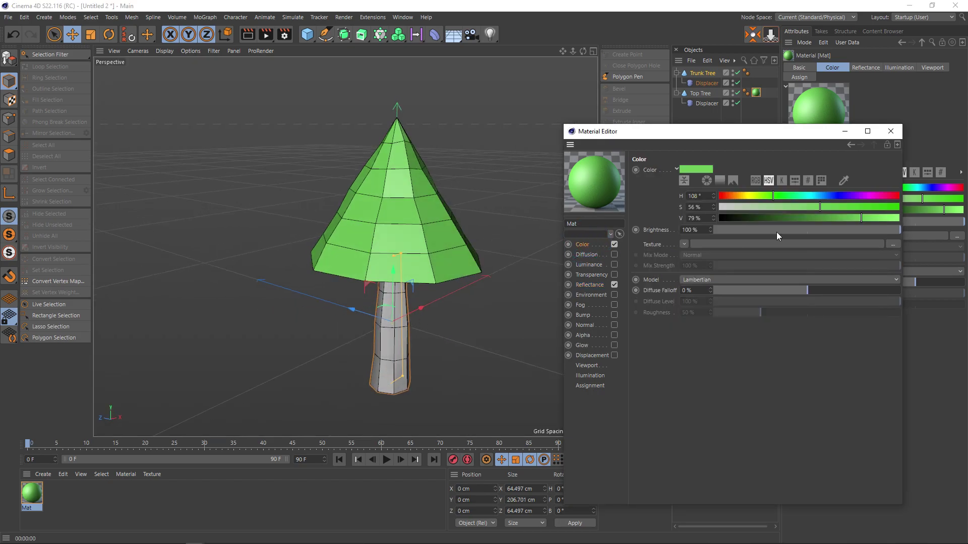
mouse_move(833, 206)
left_mouse_down()
mouse_move(845, 206)
mouse_move(840, 217)
left_mouse_up()
key("ctrl+r")
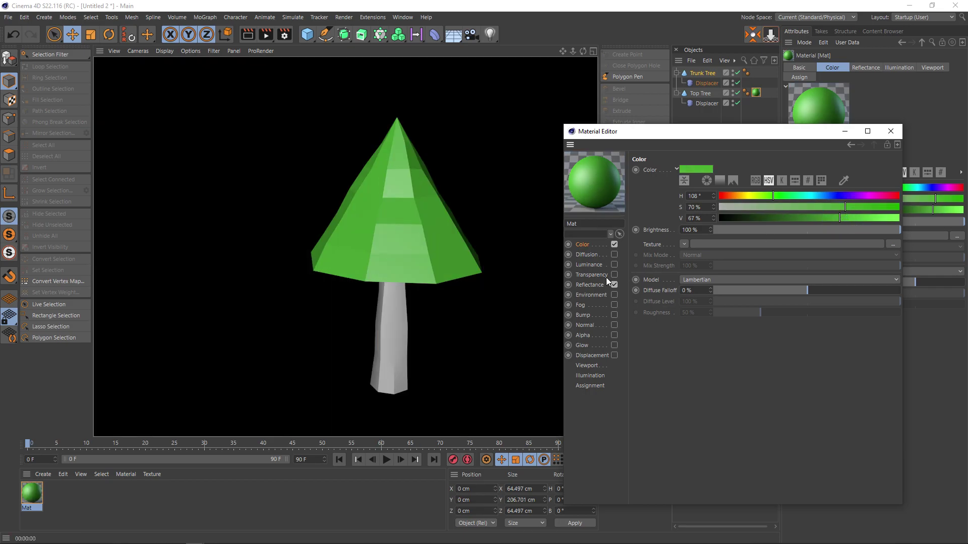
mouse_move(840, 217)
left_mouse_down()
mouse_move(851, 218)
mouse_move(836, 206)
mouse_move(857, 219)
mouse_move(830, 207)
left_mouse_up()
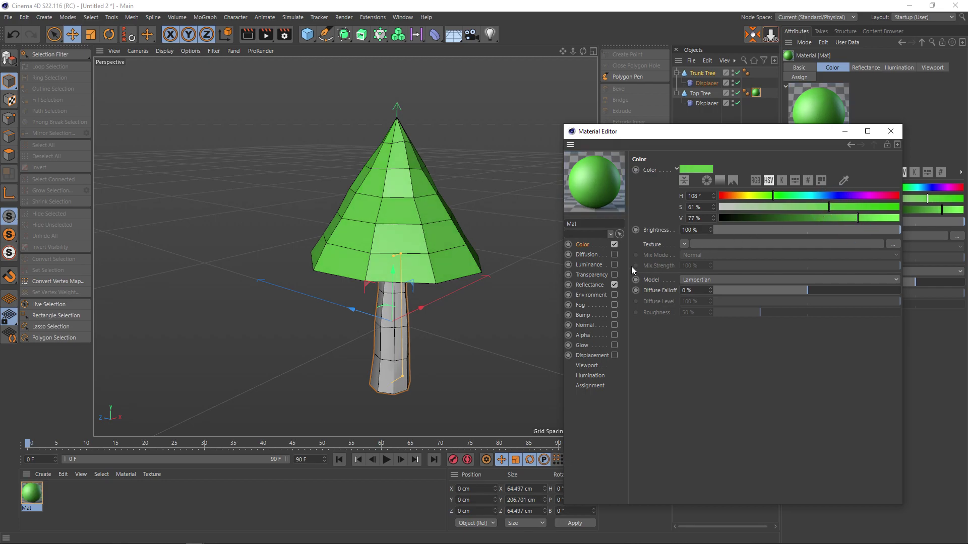
key("ctrl+r")
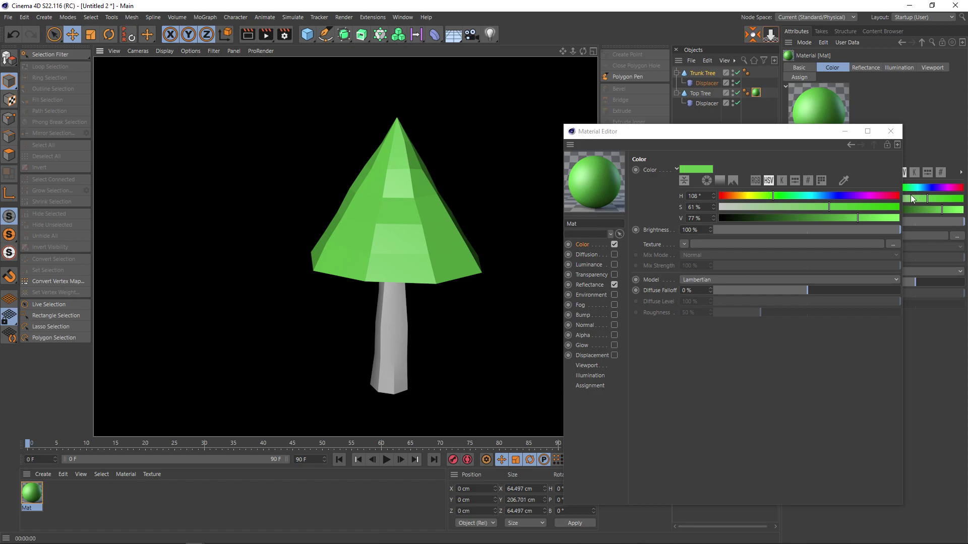
left_click(891, 132)
mouse_move(32, 493)
left_mouse_down("ctrl")
mouse_move(58, 499)
mouse_move(386, 373)
left_mouse_up("ctrl")
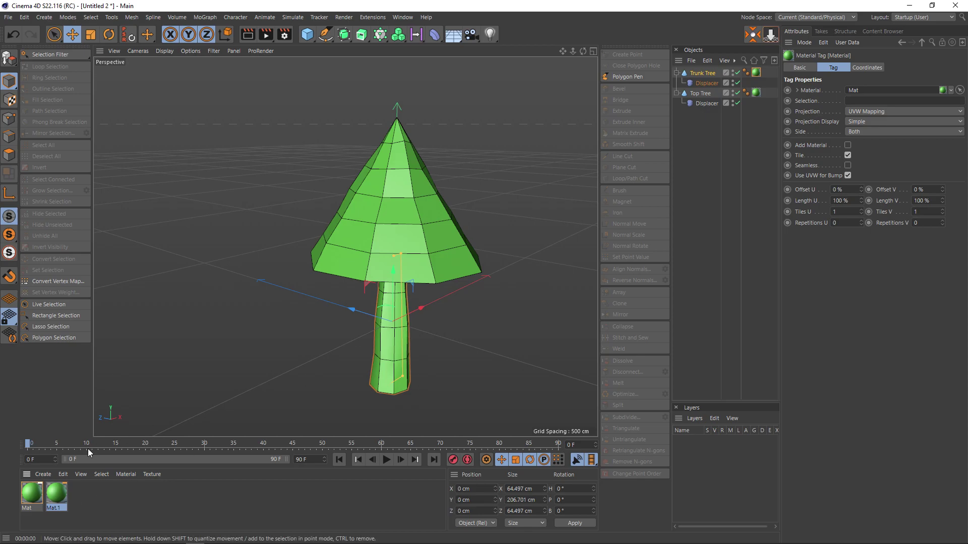
Apply Mat to the trunk, then delete the material tags from Trunk Tree and Top Tree.
left_click(60, 498)
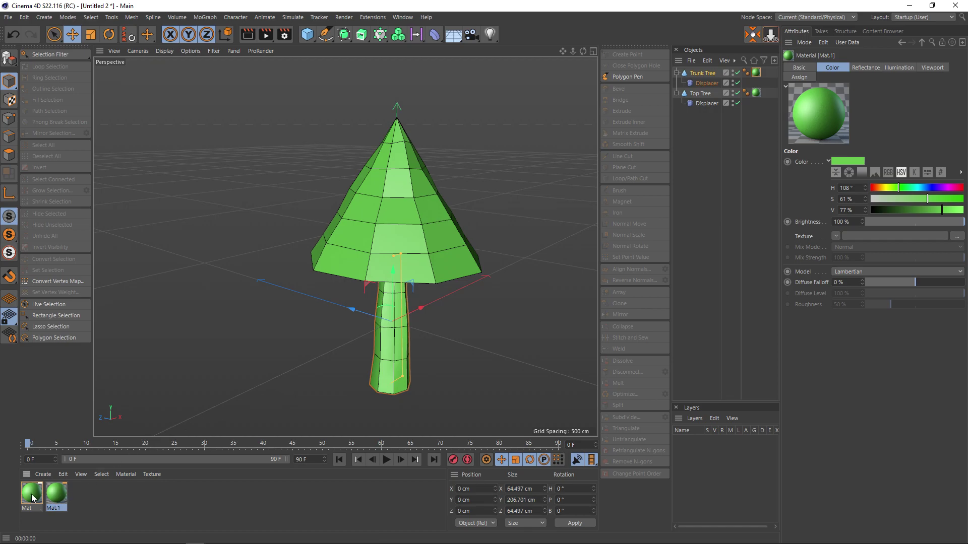
left_click_drag(32, 498, 391, 347)
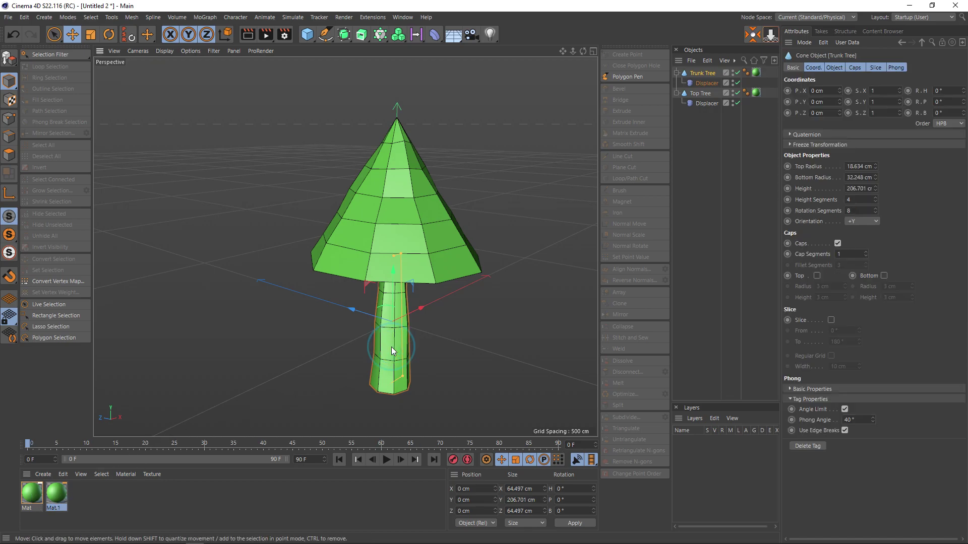
left_click(758, 94)
left_click(761, 68)
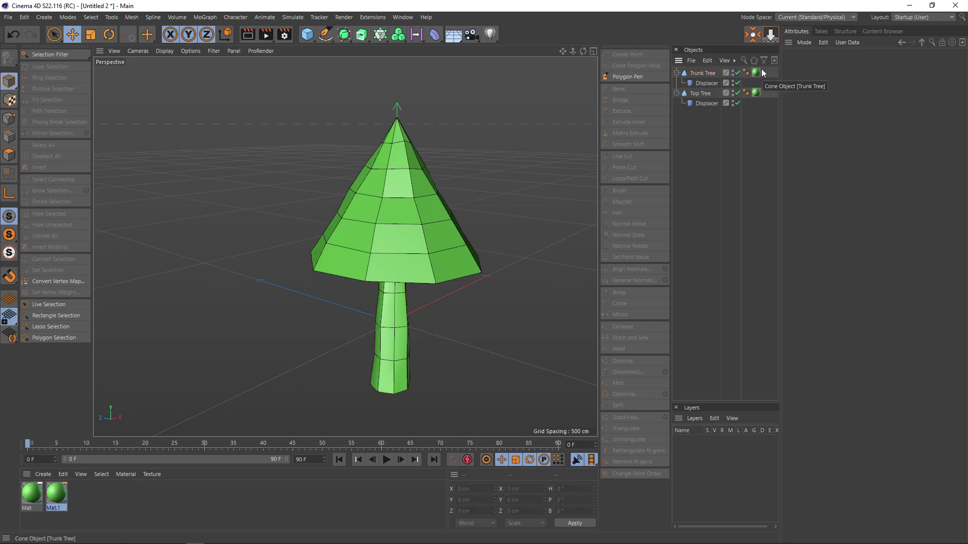
left_click(757, 70)
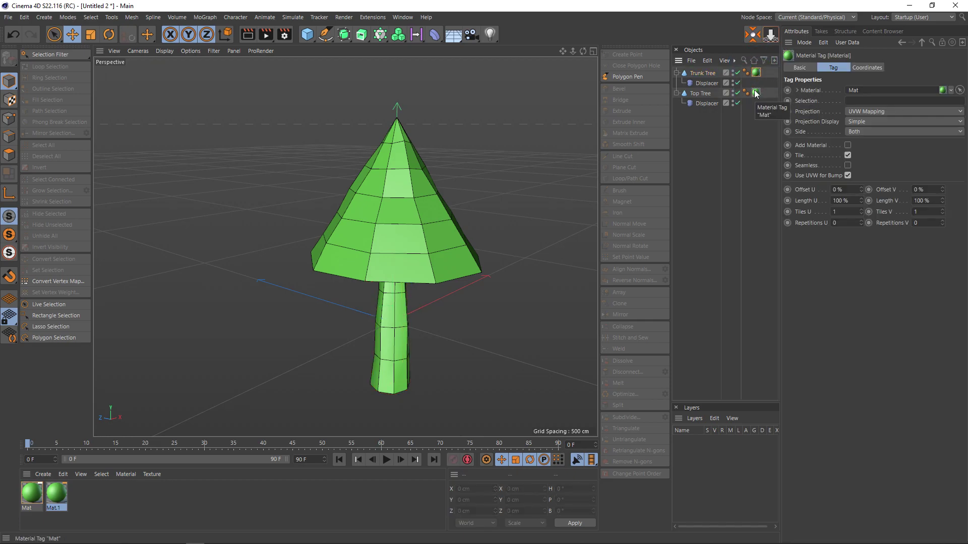
left_click(756, 93)
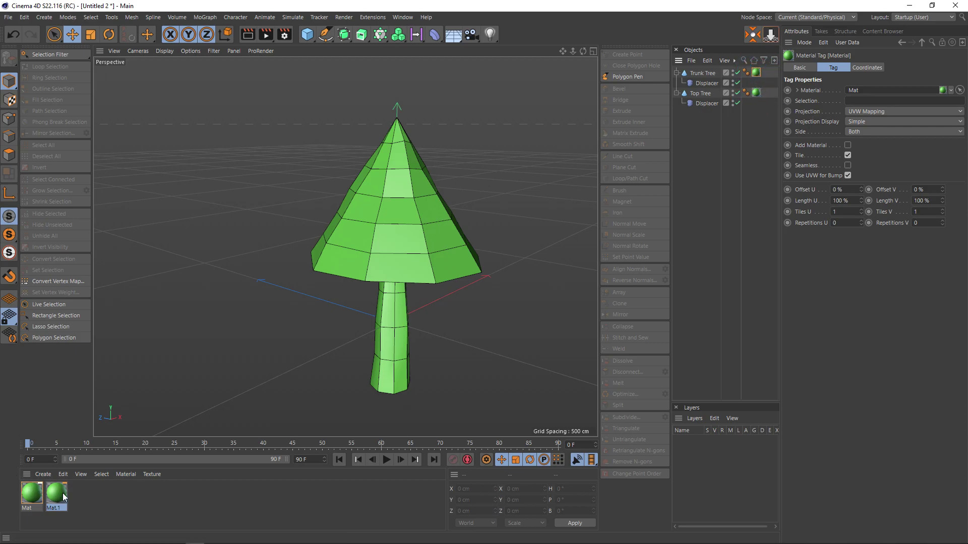
key("Delete")
left_click(756, 93)
key("Delete")
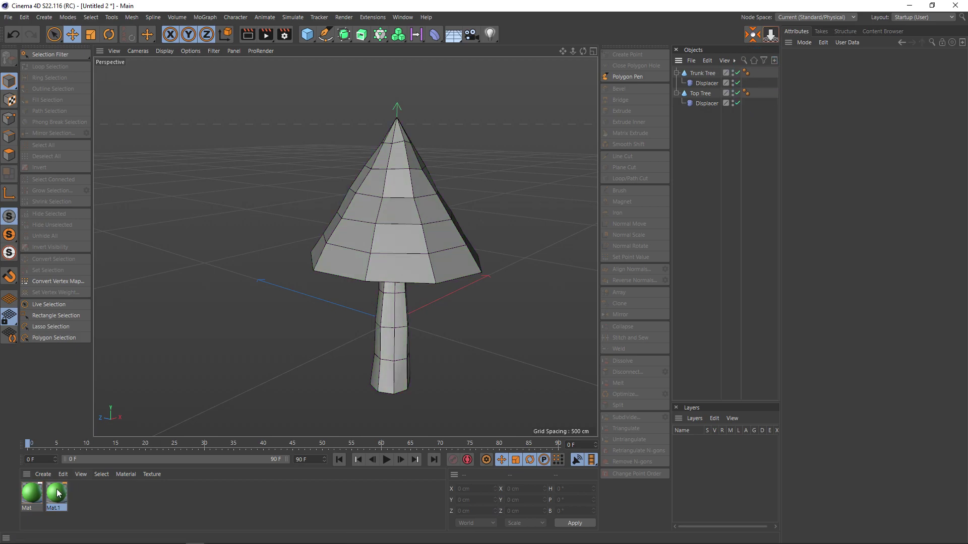
Rename Mat.1 to 'Green' and apply it to Top Tree.
left_click(59, 494)
double_click(58, 509)
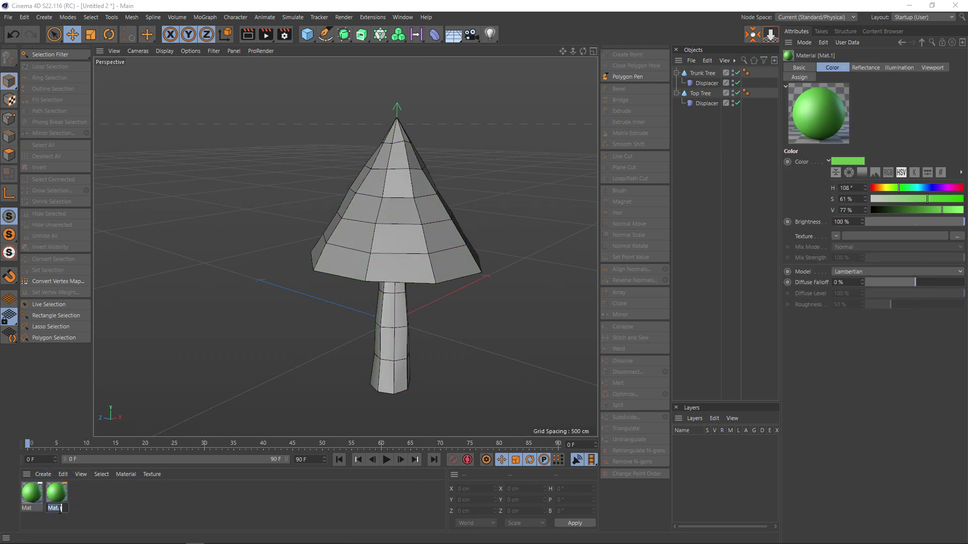
type("Green")
key("Return")
left_click_drag(60, 499, 402, 266)
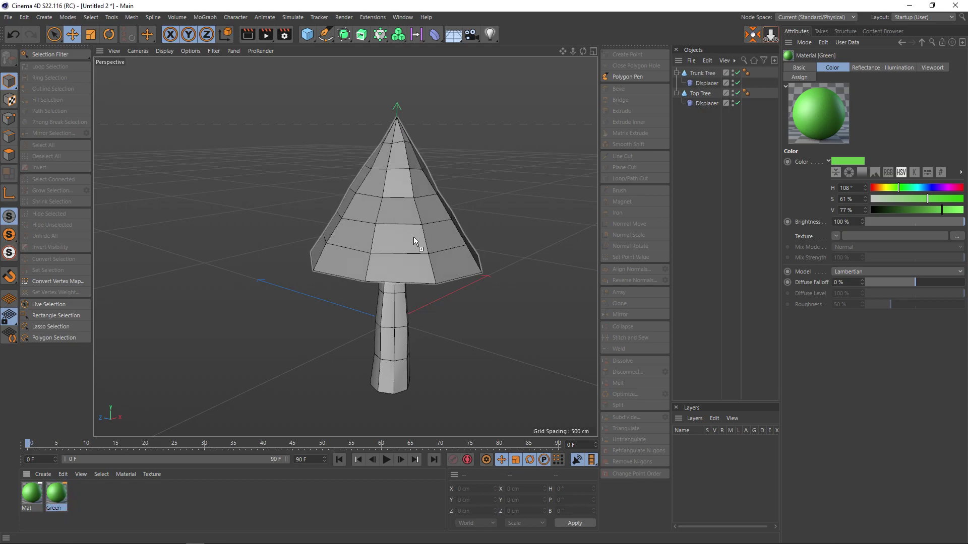
Rename the Mat material to 'Grown'.
left_click(28, 509)
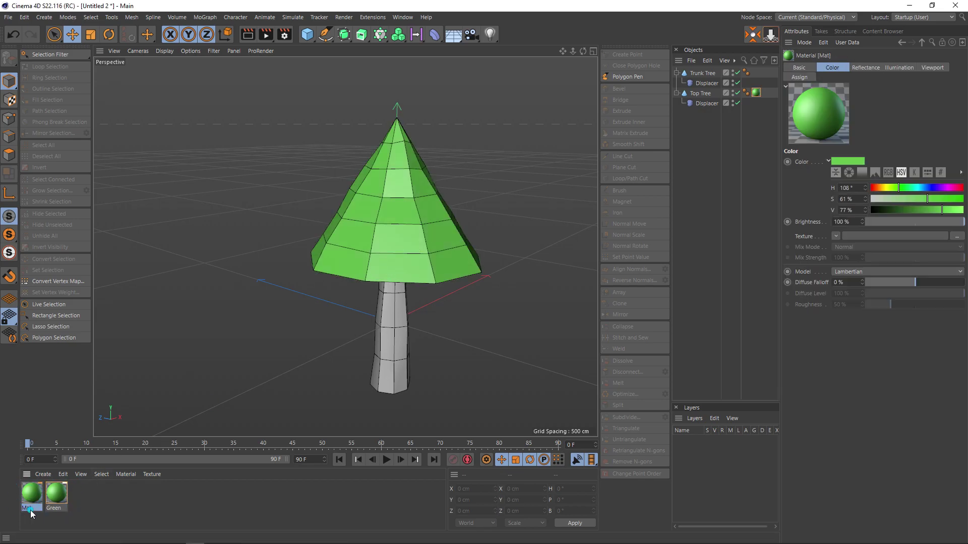
double_click(29, 509)
type("Gro")
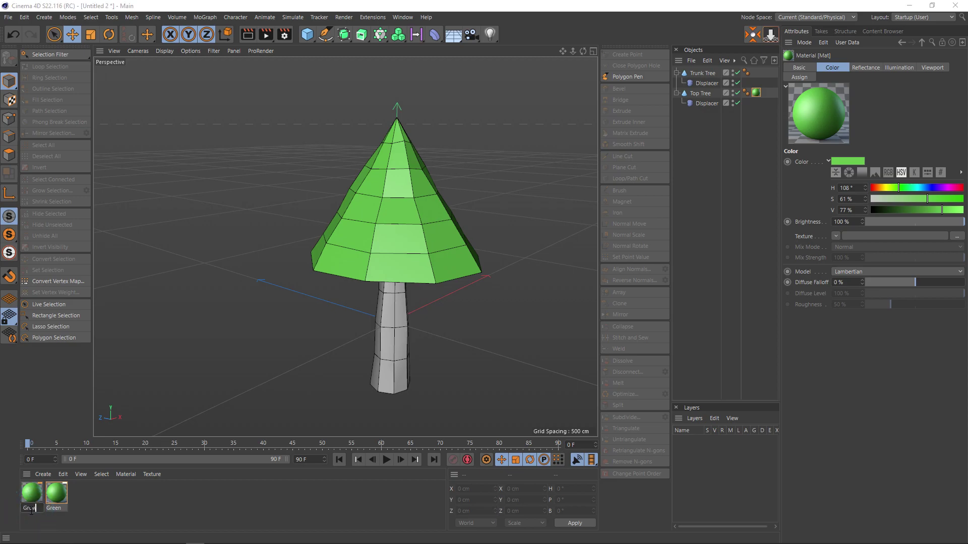
type("wn")
key("Return")
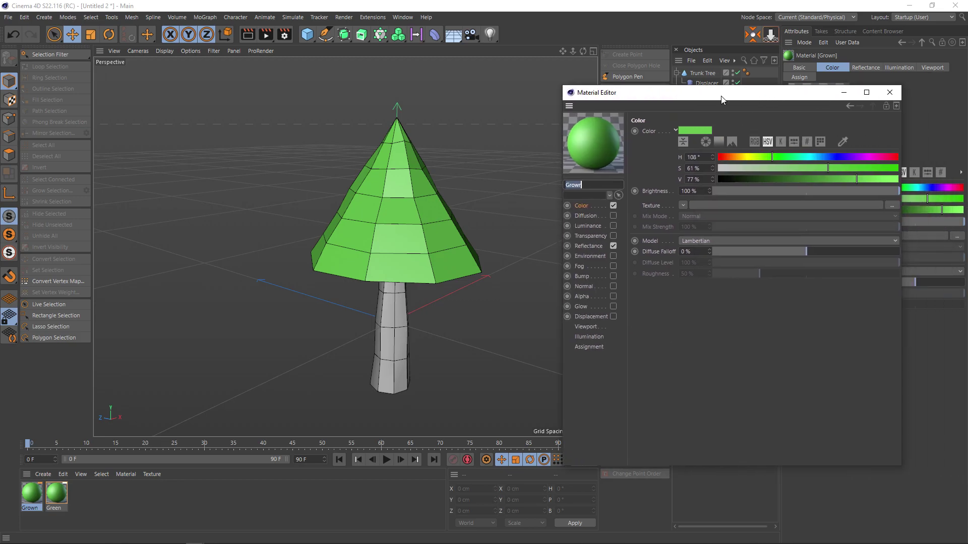
Shift Grown's colour to an orange-brown and apply it to the trunk.
left_click_drag(747, 159, 736, 157)
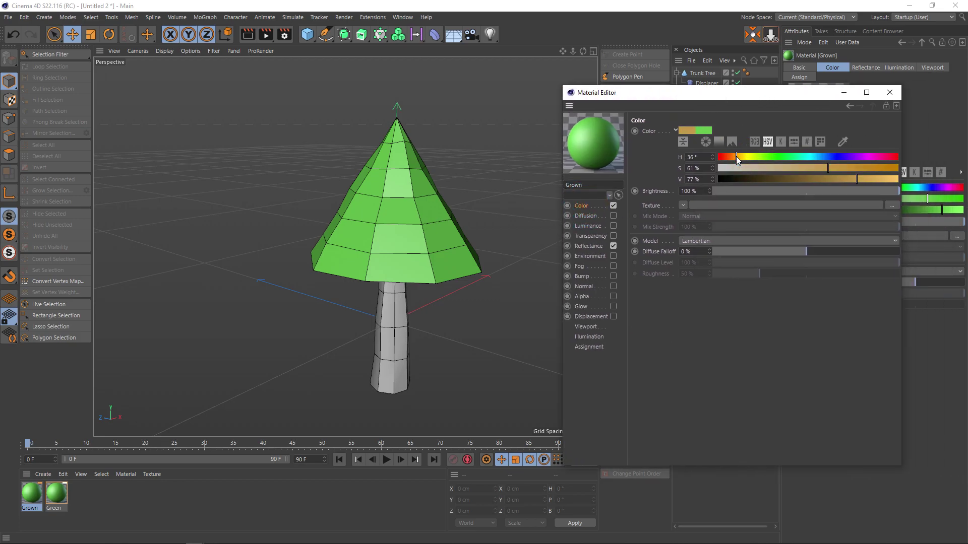
left_click(733, 157)
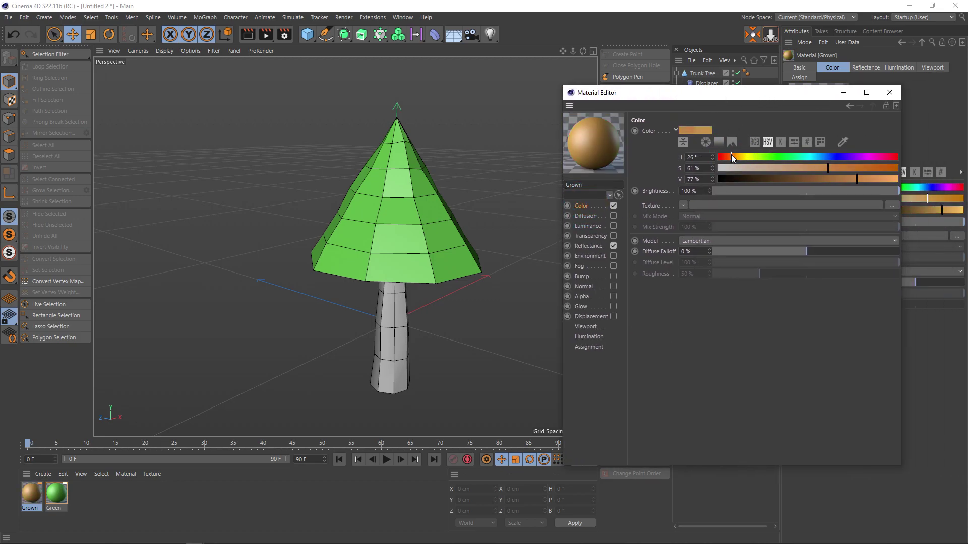
left_click(808, 180)
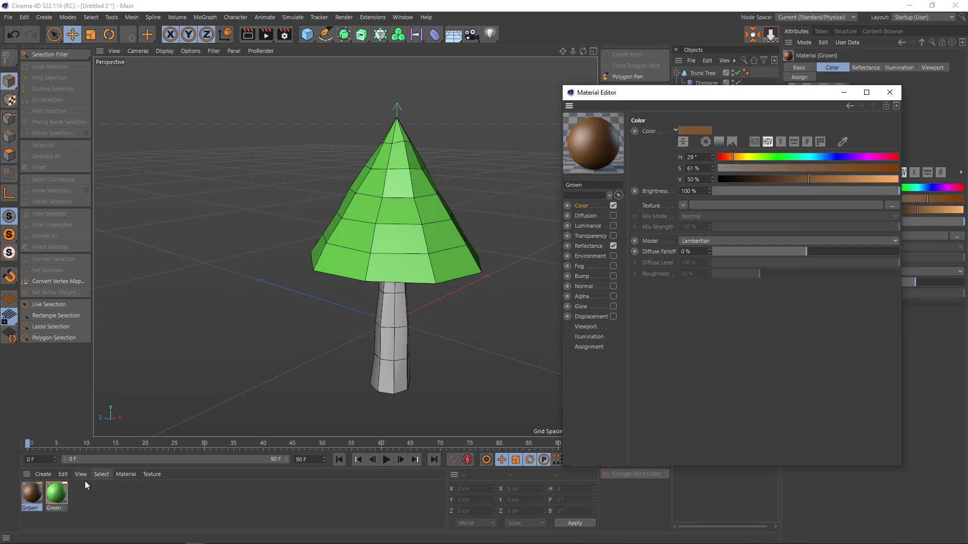
mouse_move(30, 492)
left_mouse_down()
mouse_move(247, 400)
mouse_move(394, 355)
left_mouse_up()
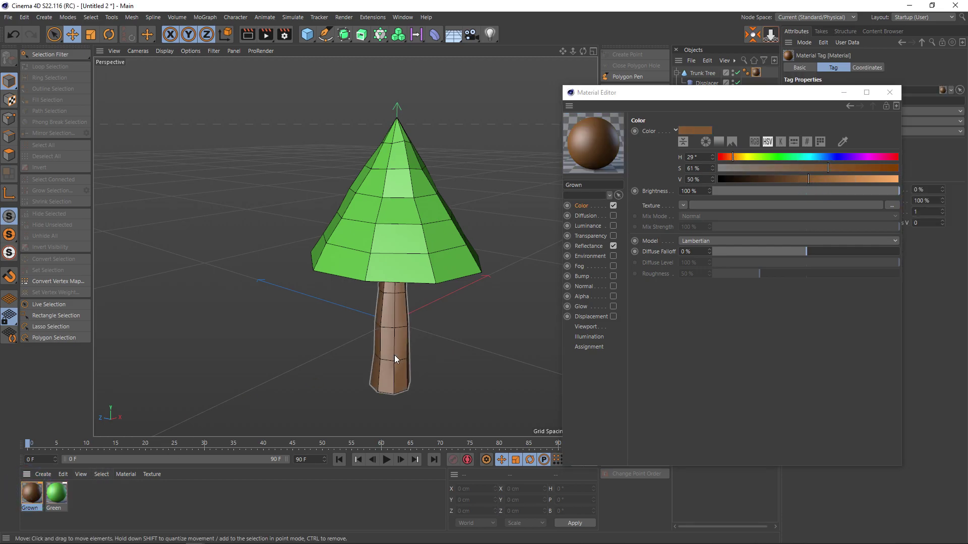
Refine the brown to H 29°, S 65%, V 40% using preview renders, then close the editor.
left_click_drag(697, 92, 769, 137)
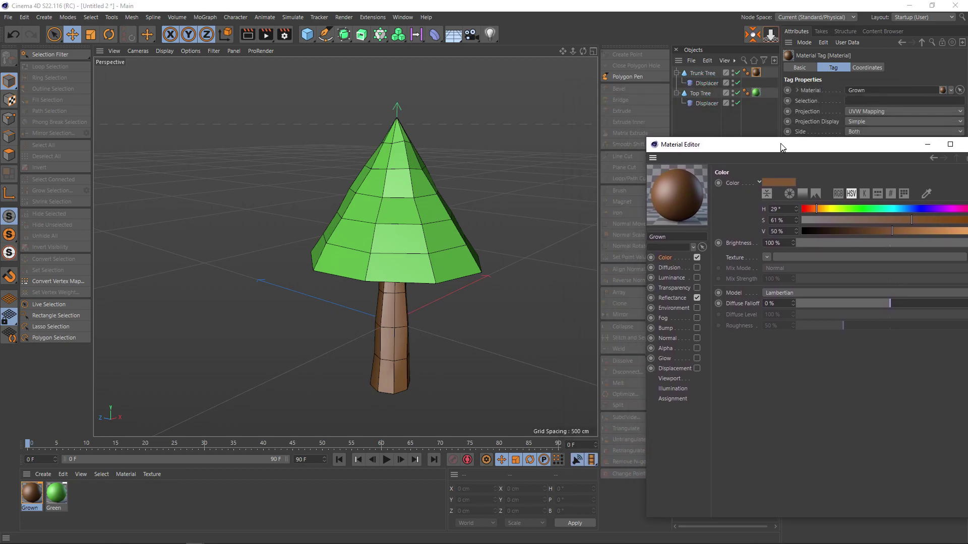
key("ctrl+r")
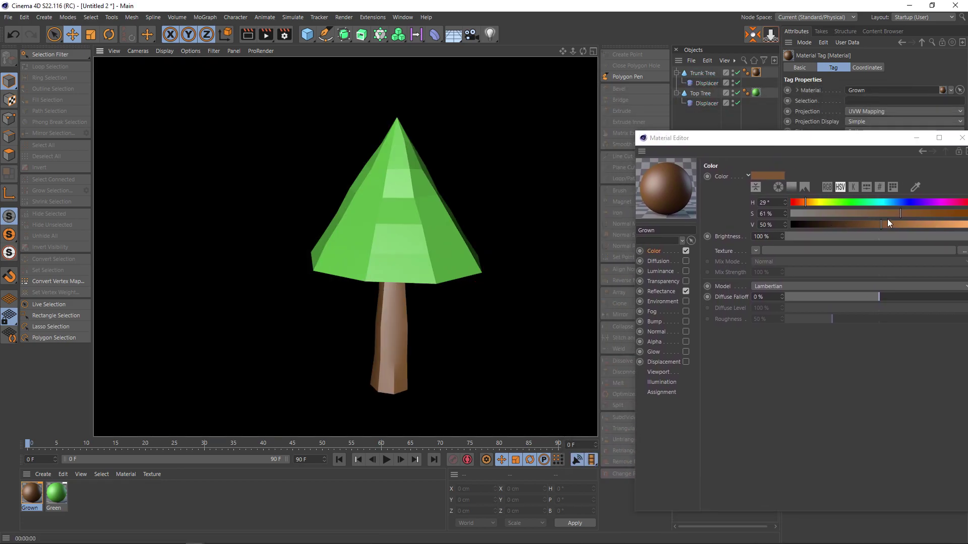
left_click_drag(907, 214, 922, 213)
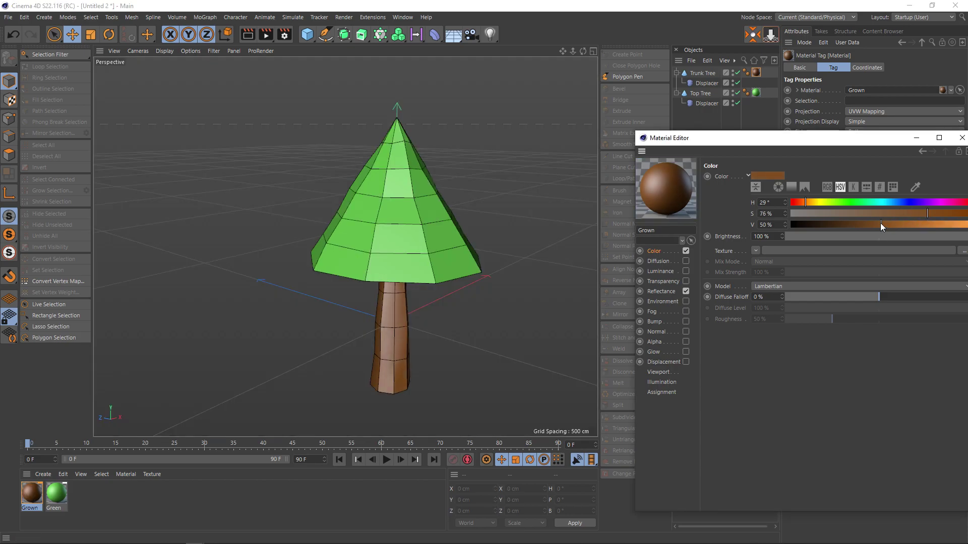
left_click(871, 225)
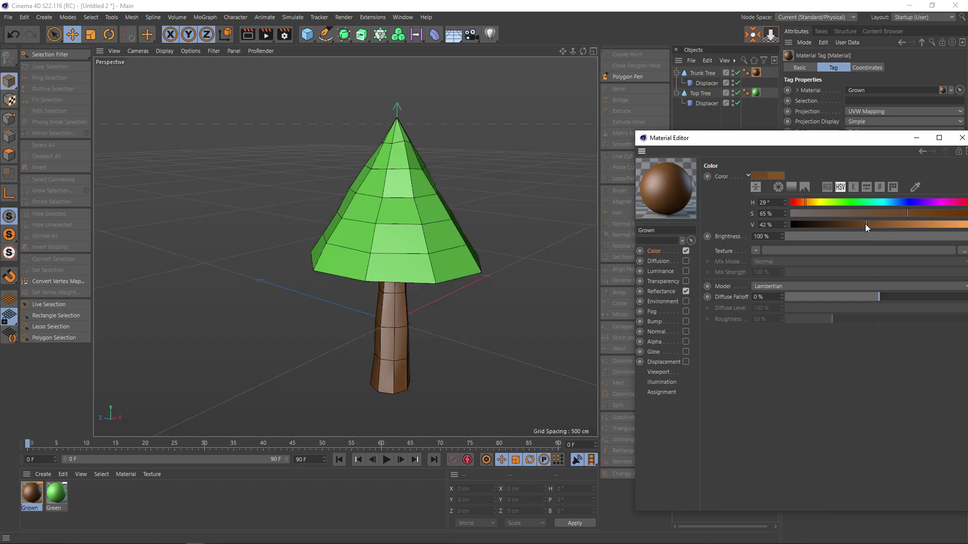
left_click_drag(865, 223, 862, 224)
key("ctrl+r")
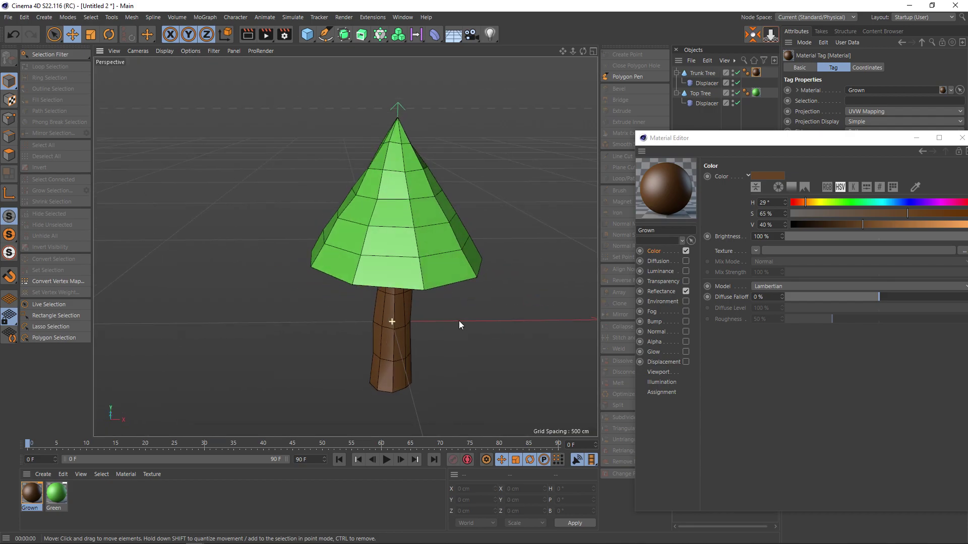
left_click_drag(938, 140, 671, 142)
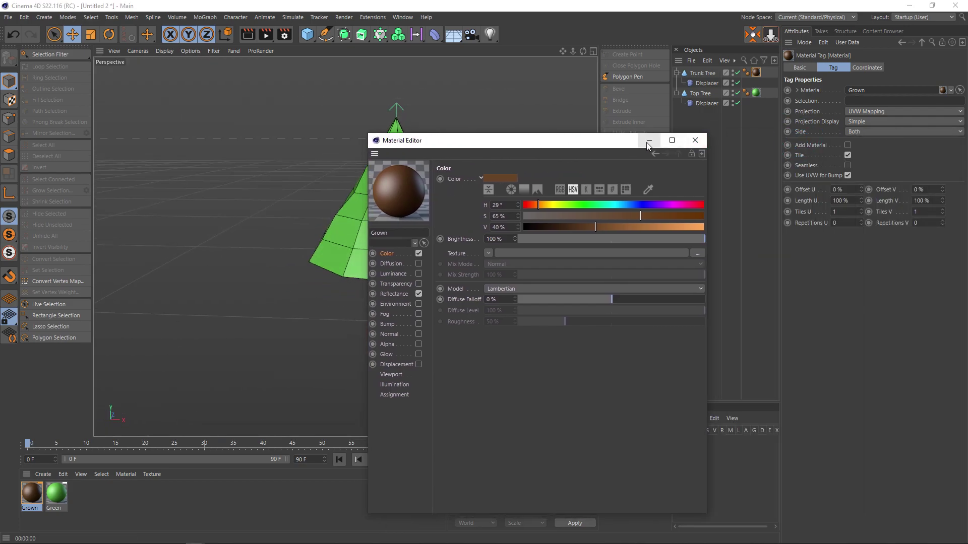
left_click(695, 140)
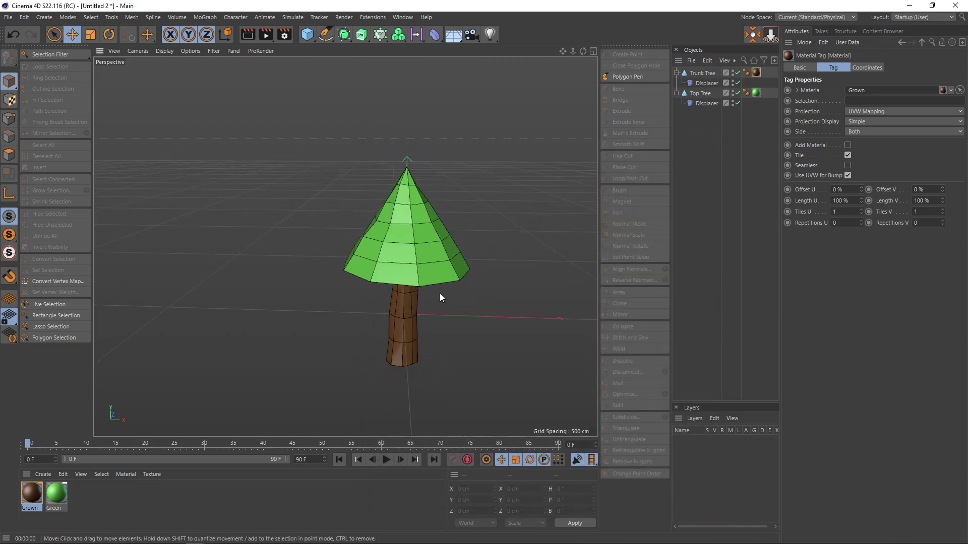
Narrow the trunk to a 12.203 cm top and 26.718 cm bottom radius, then render a preview.
mouse_move(440, 295)
left_mouse_down("alt")
mouse_move(578, 286)
mouse_move(462, 286)
mouse_move(407, 267)
mouse_move(397, 298)
mouse_move(516, 293)
mouse_move(468, 292)
left_mouse_up("alt")
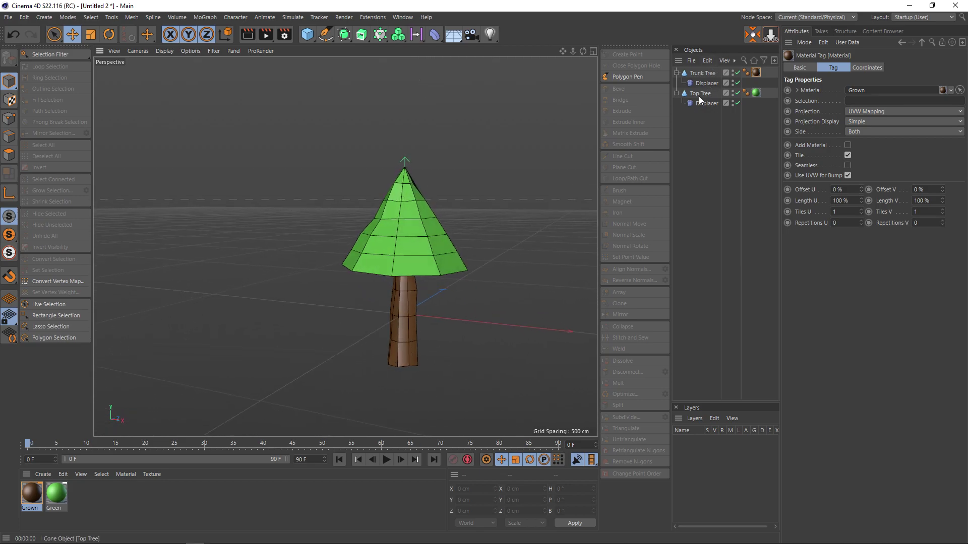
left_click(704, 72)
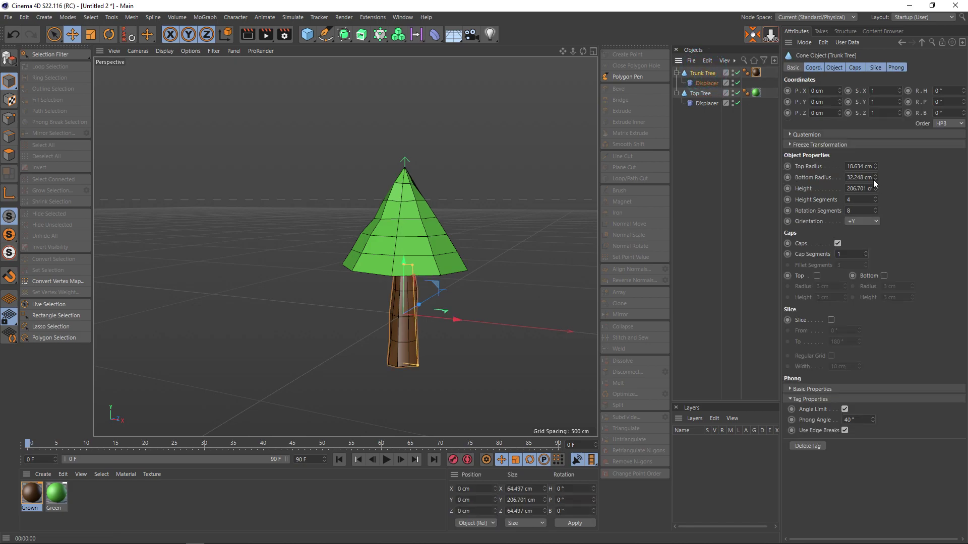
scroll(438, 216, "up", 3)
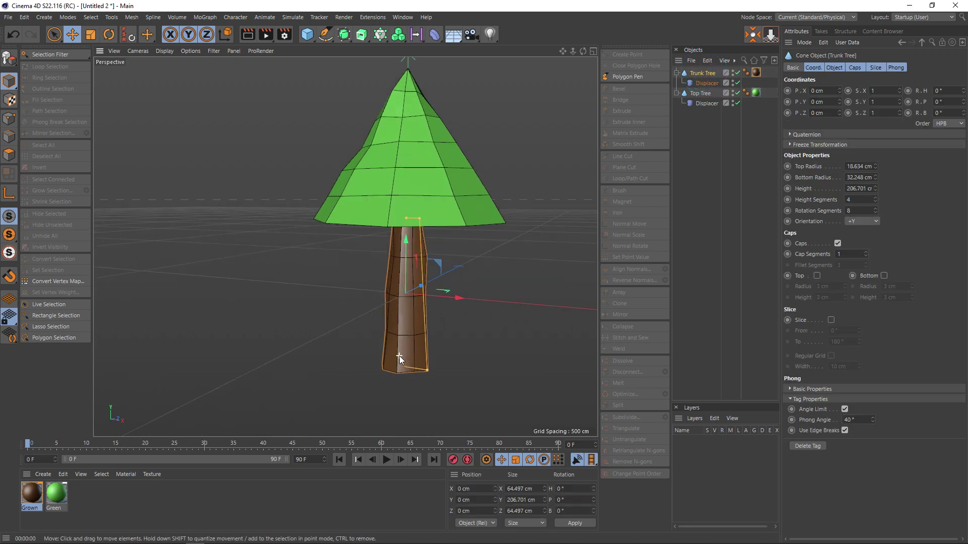
left_click_drag(422, 221, 417, 220)
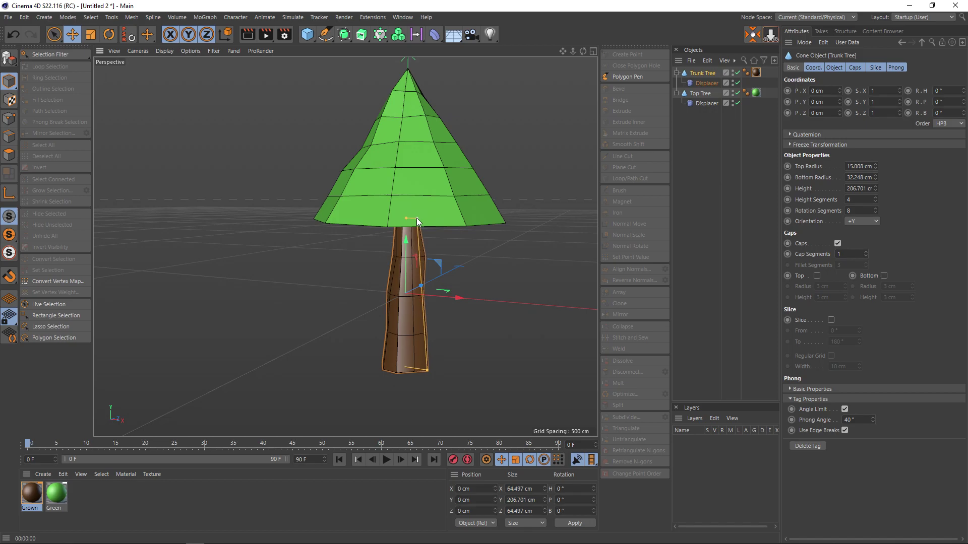
left_click_drag(427, 369, 423, 369)
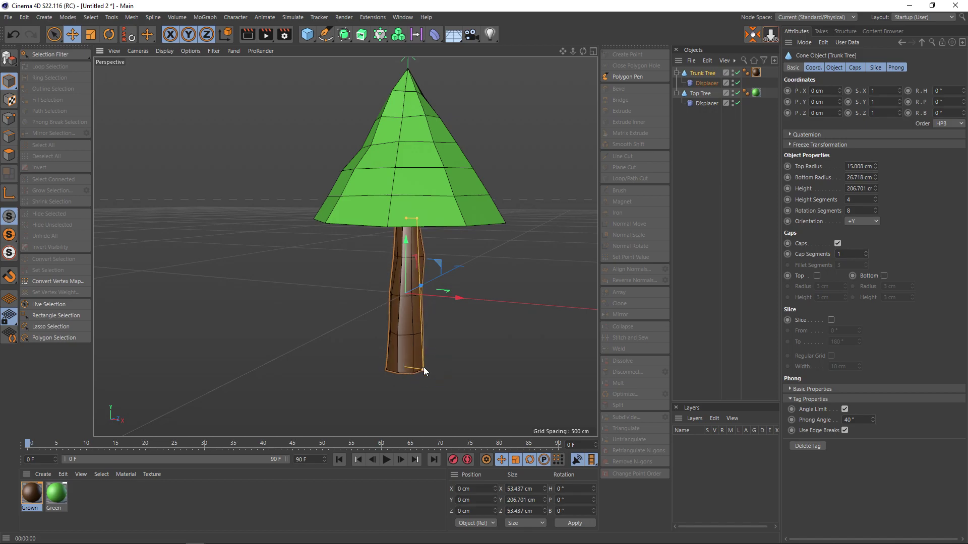
left_click_drag(415, 219, 415, 217)
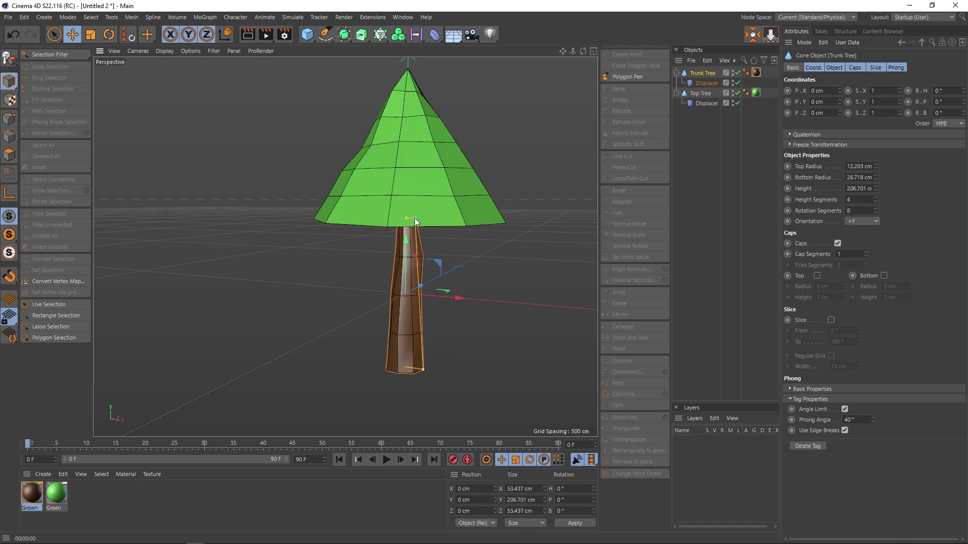
left_click(521, 305)
scroll(513, 306, "down", 2)
scroll(510, 300, "down", 1)
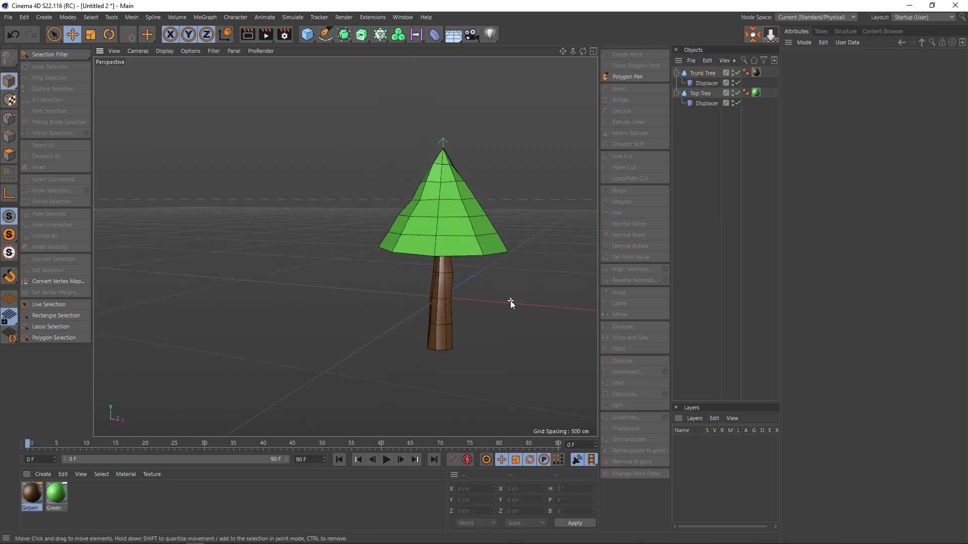
key("ctrl+r")
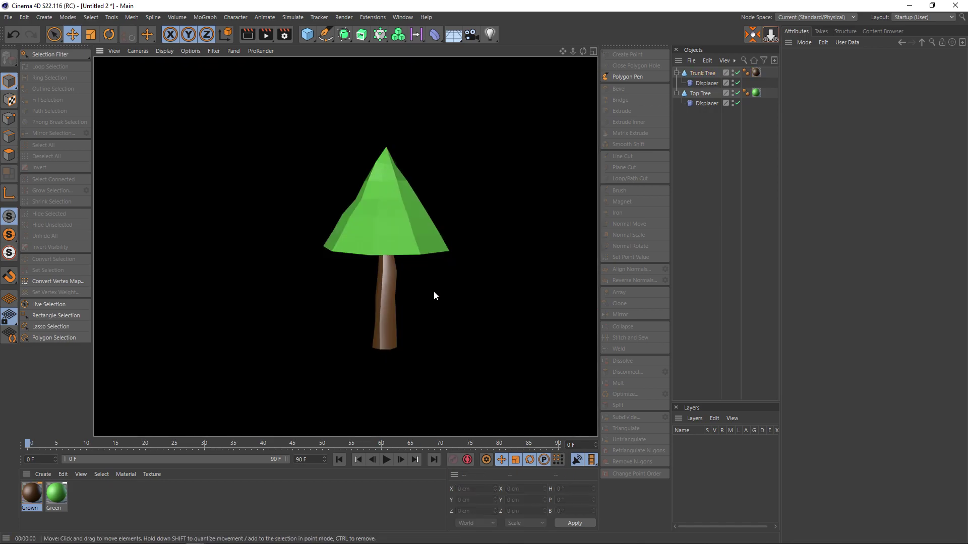
Preview the tree from above, then collapse Trunk Tree and select both Trunk Tree and Top Tree.
left_click(484, 294)
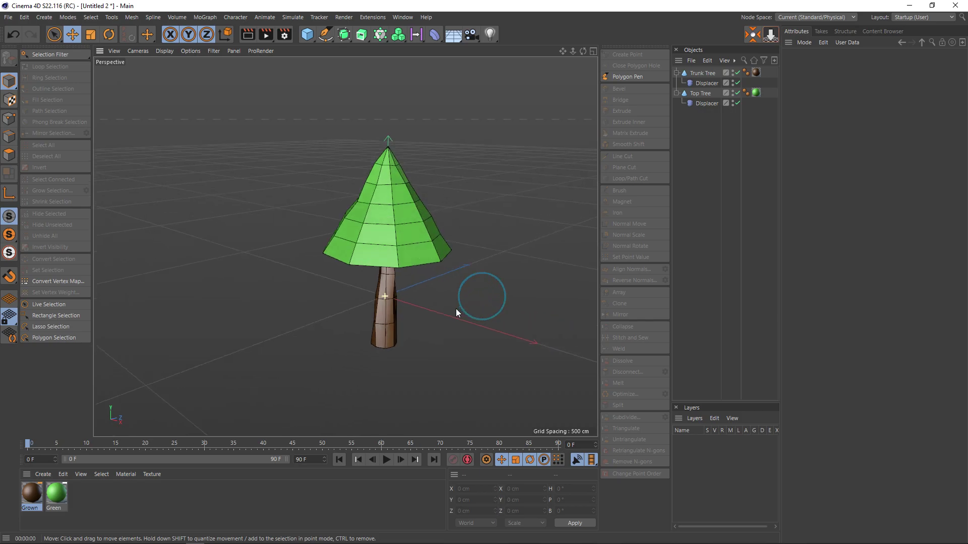
mouse_move(383, 292)
left_mouse_down("alt")
mouse_move(255, 302)
mouse_move(322, 315)
mouse_move(413, 312)
mouse_move(447, 297)
mouse_move(414, 279)
mouse_move(346, 295)
mouse_move(343, 308)
left_mouse_up("alt")
key("ctrl+r")
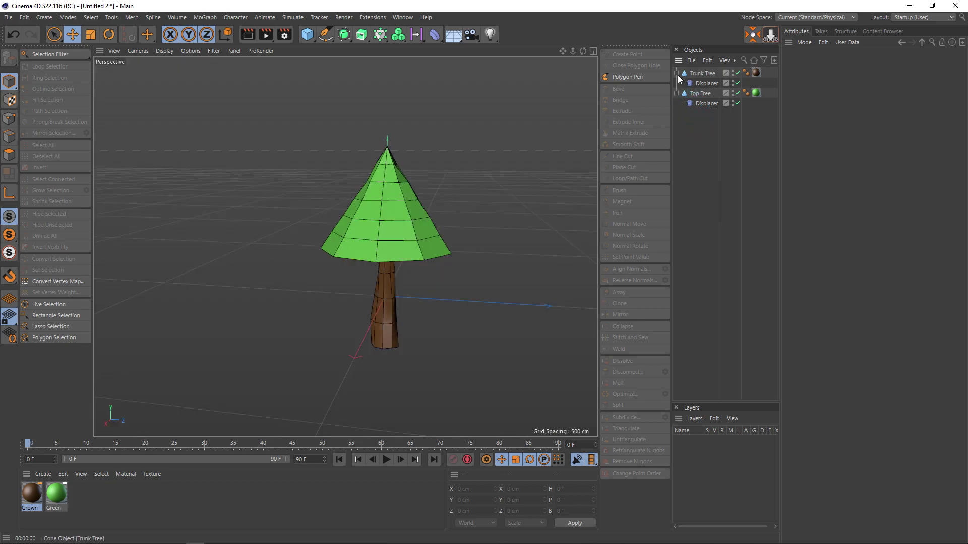
left_click(677, 73)
left_click_drag(706, 98, 694, 75)
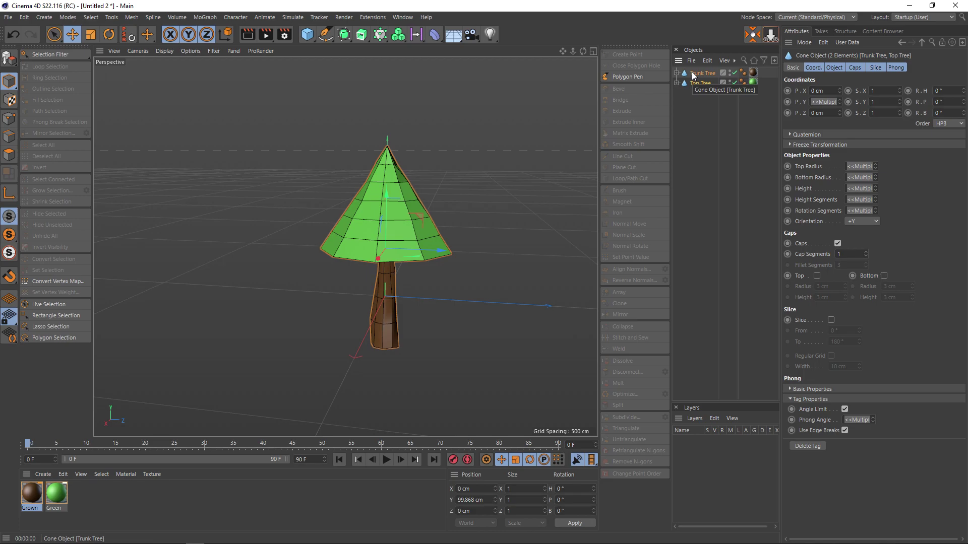
Group both cones with Alt+G into a null named 'Tree1' and hide it in the viewport.
key("alt+g")
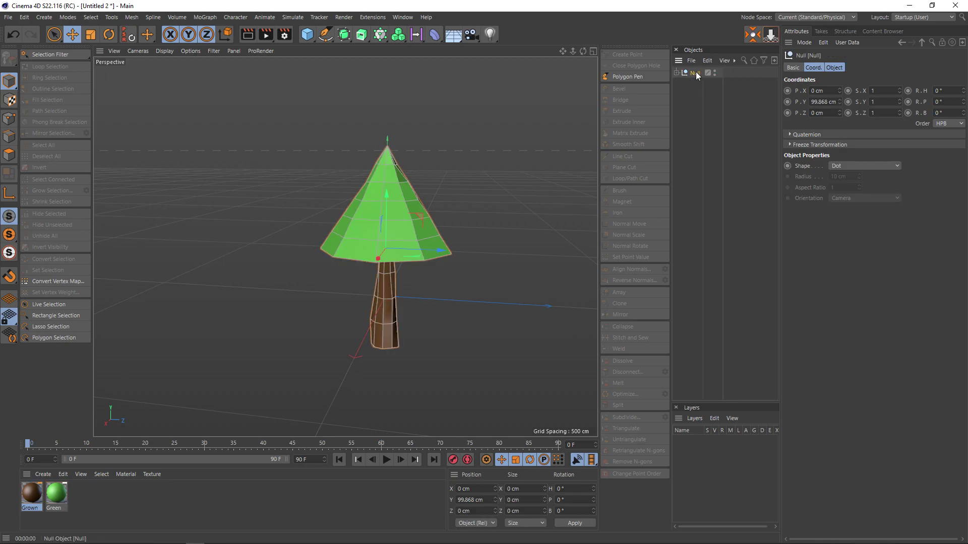
double_click(695, 73)
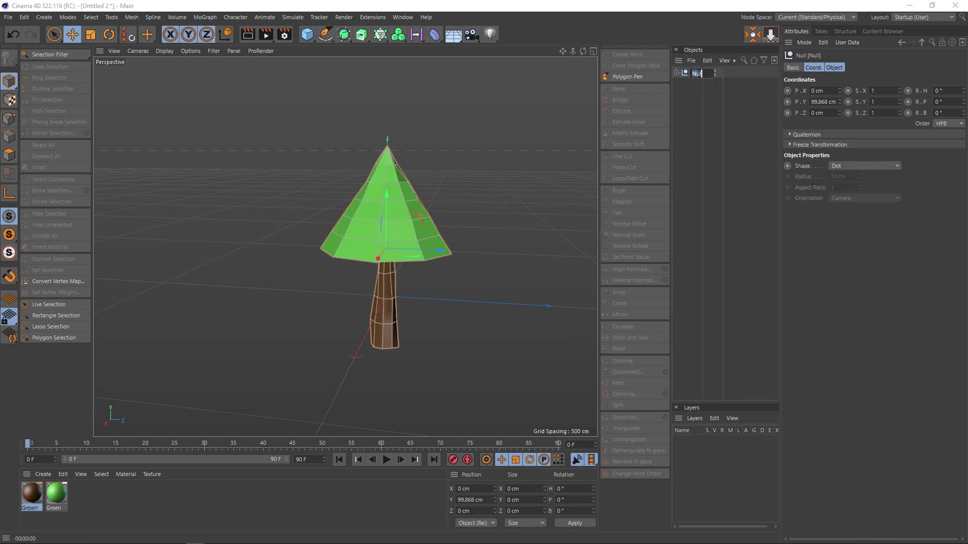
type("Tr")
type("ee1")
key("Return")
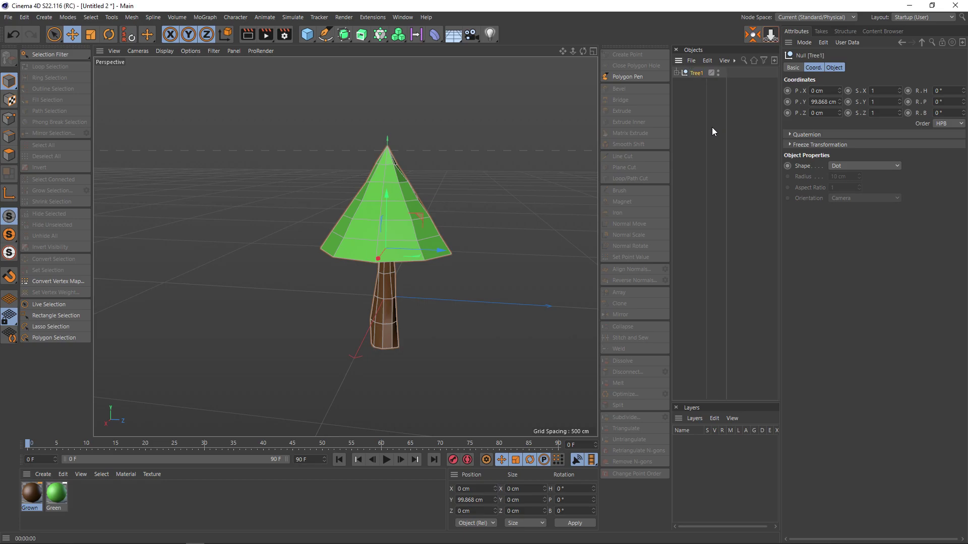
left_click(718, 74, "ctrl")
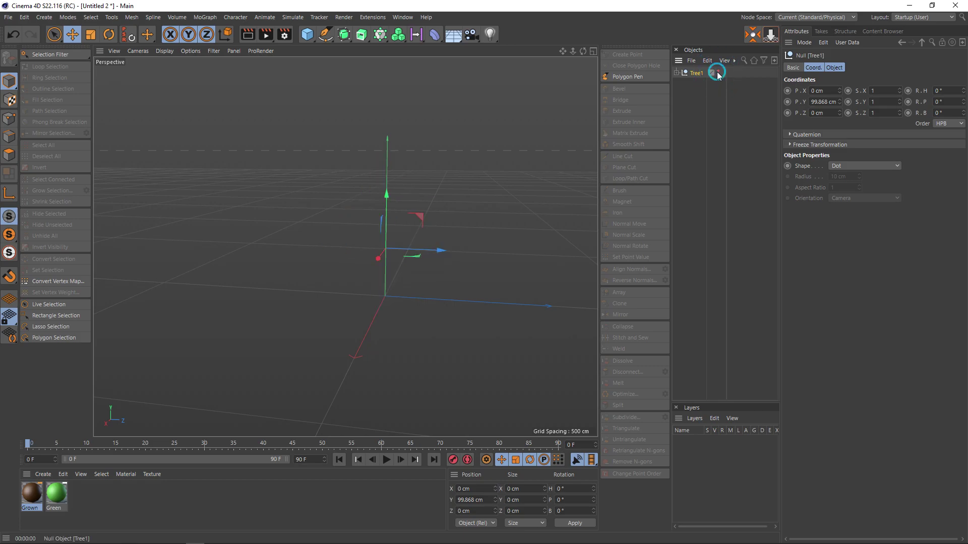
left_click(698, 133)
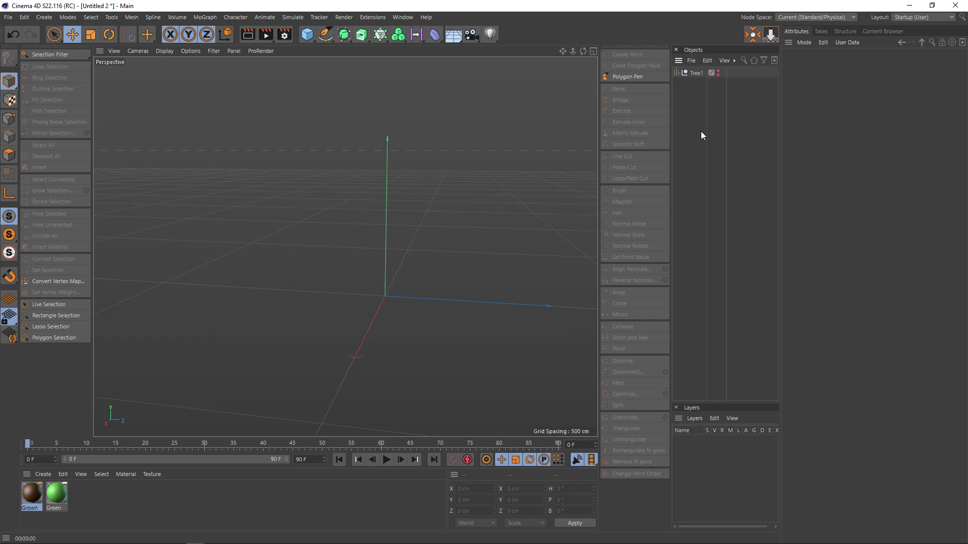
Add a Sphere, raise Tree1 to Y 207.417 cm, and hide Tree1 again.
left_click(311, 40)
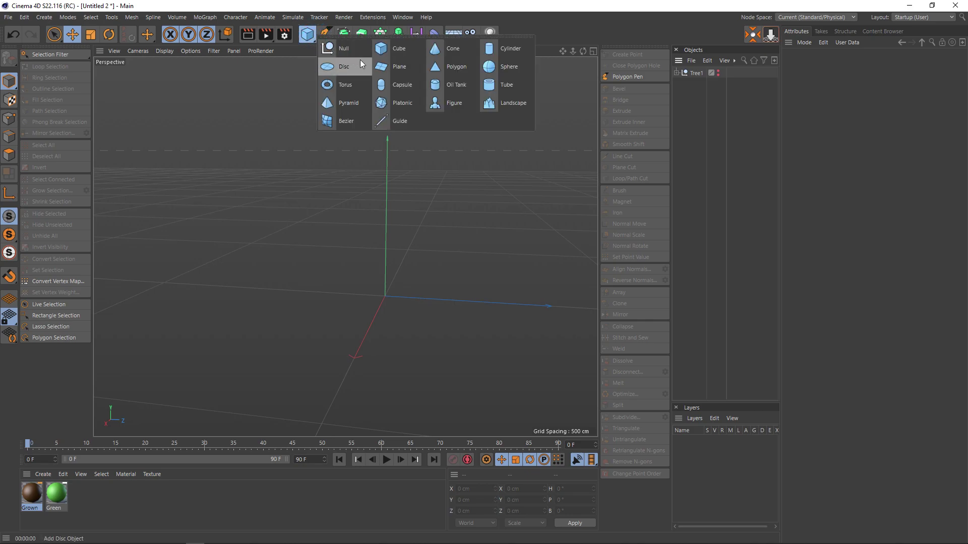
left_click(515, 74)
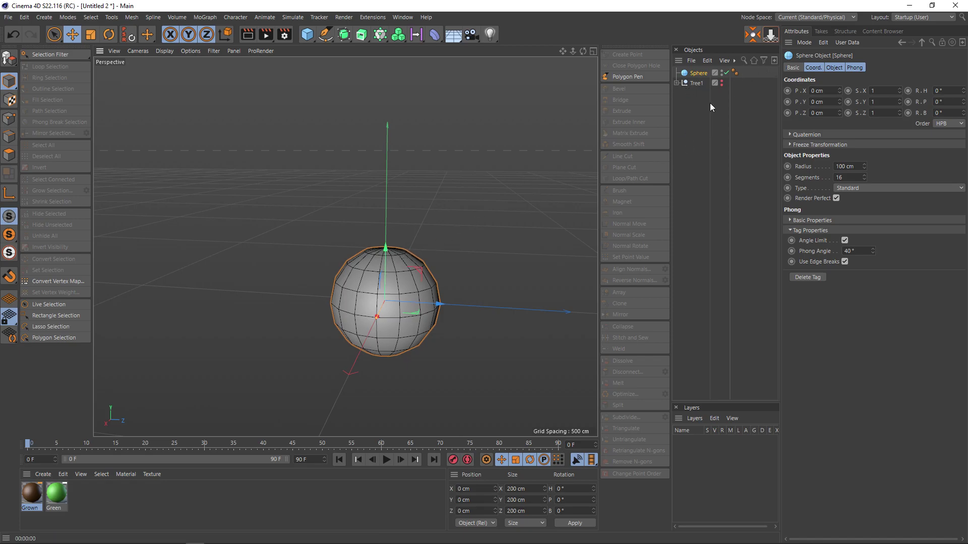
left_click(727, 73)
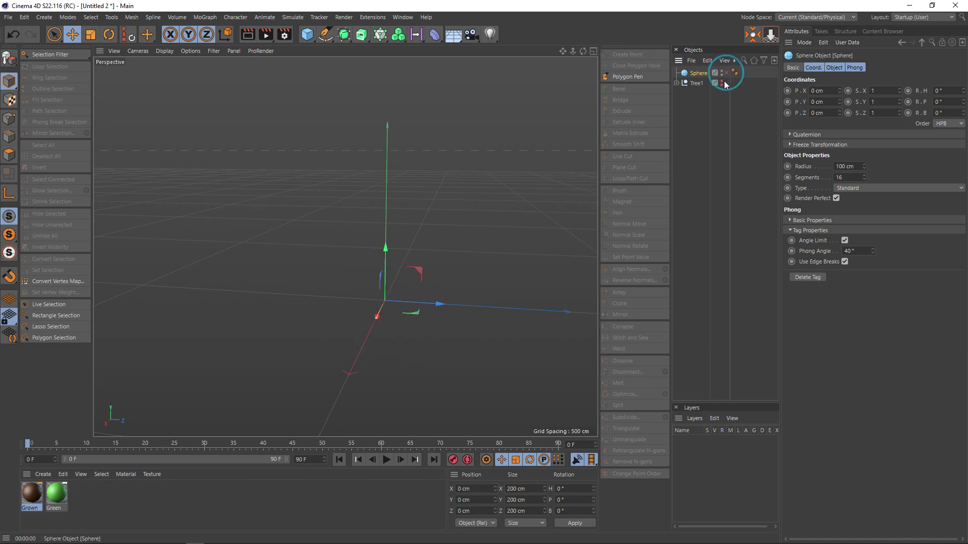
left_click(722, 82)
mouse_move(443, 287)
left_mouse_down("alt")
mouse_move(465, 260)
mouse_move(440, 273)
mouse_move(417, 319)
mouse_move(431, 302)
left_mouse_up("alt")
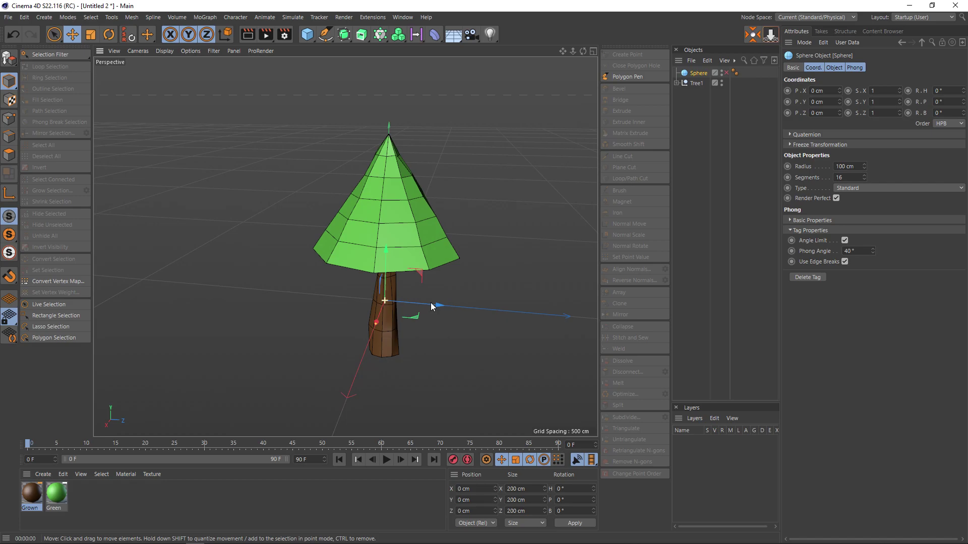
left_click(696, 83)
left_click_drag(388, 197, 389, 138)
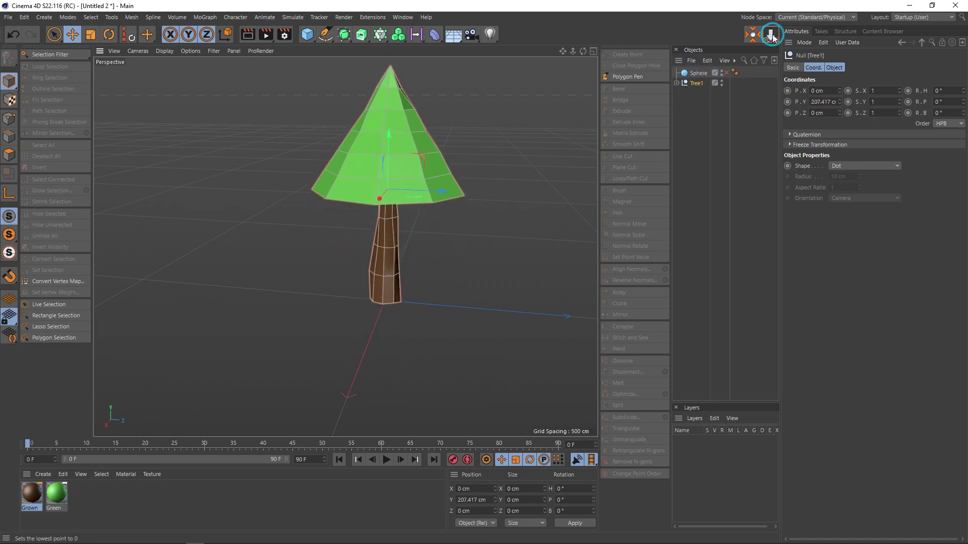
mouse_move(452, 218)
left_mouse_down("alt")
mouse_move(538, 188)
mouse_move(486, 225)
mouse_move(534, 196)
left_mouse_up("alt")
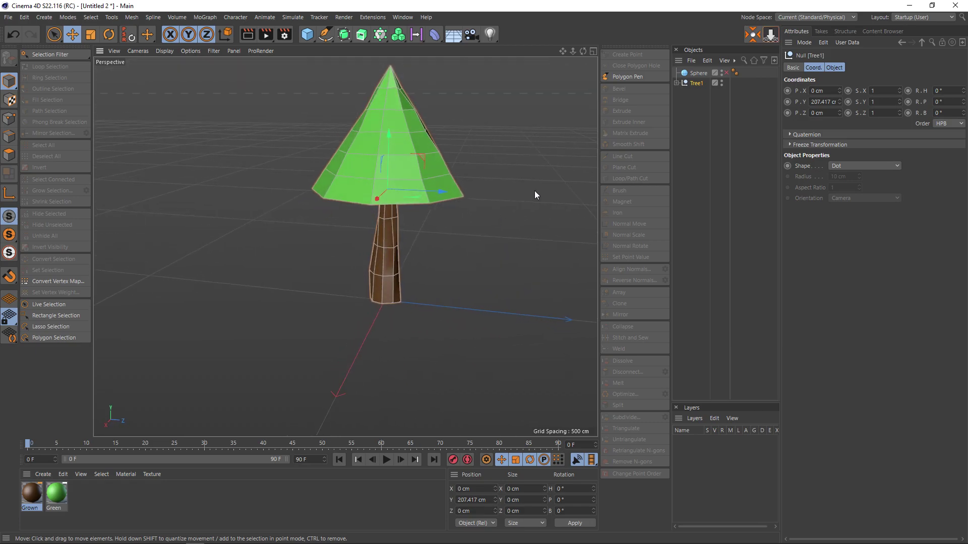
left_click(721, 84)
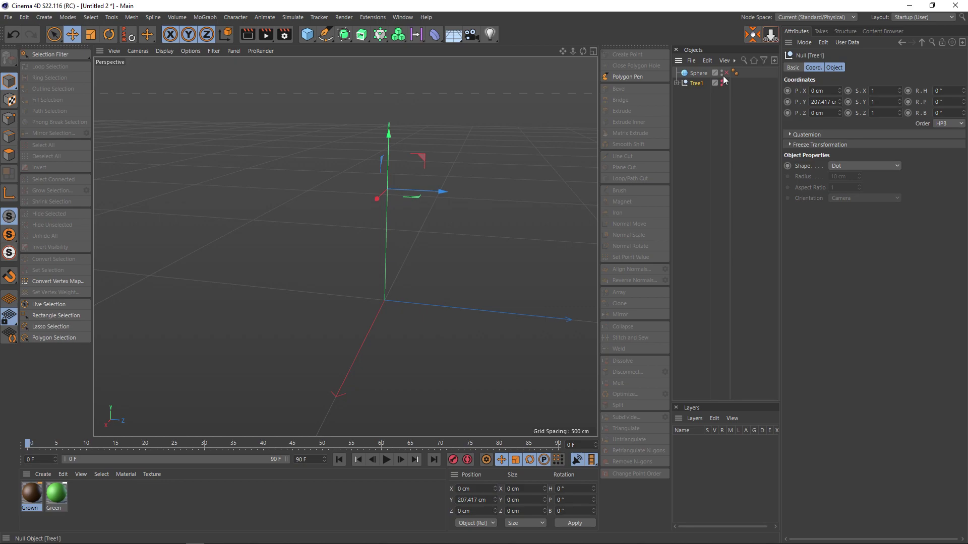
Re-enable the sphere and lift it to Y 290.126 cm.
left_click(727, 73)
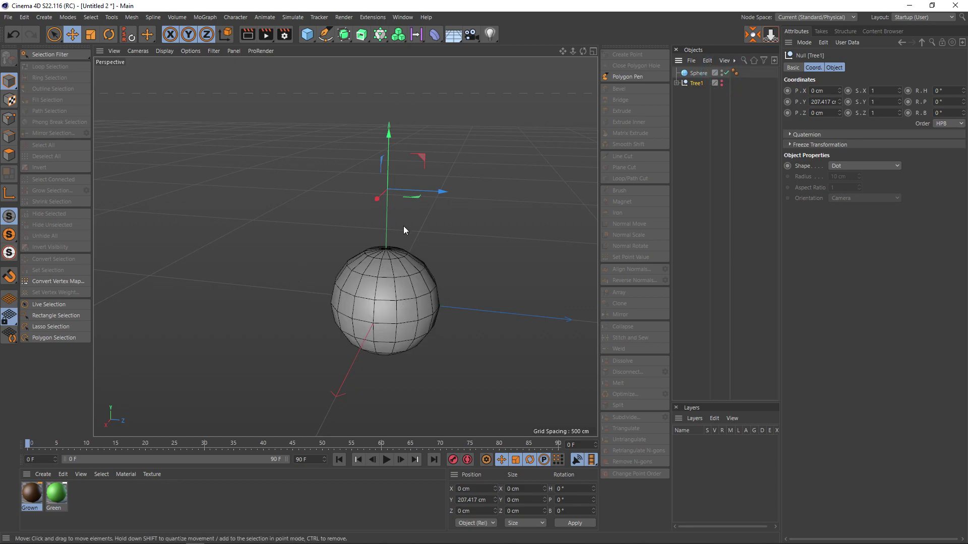
left_click(691, 115)
left_click(700, 74)
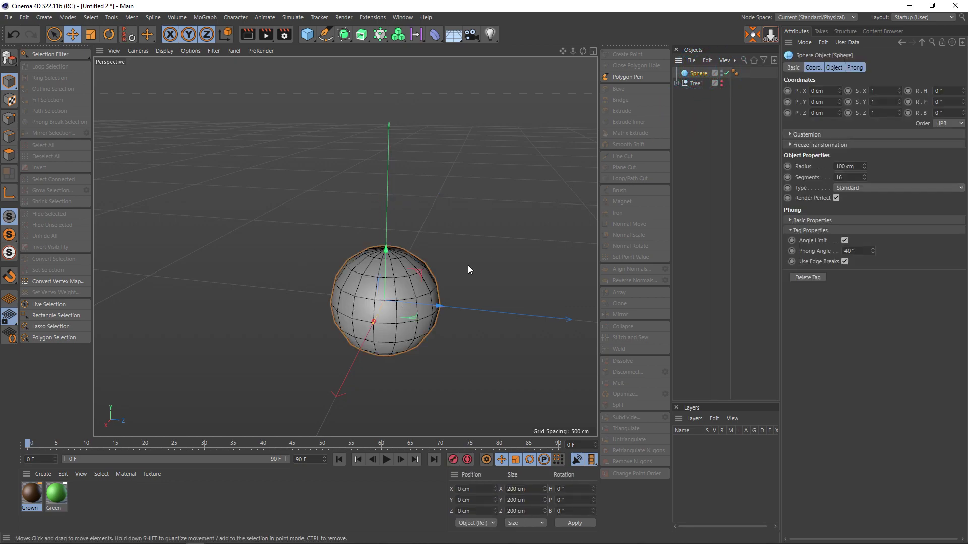
mouse_move(468, 265)
left_mouse_down("alt")
mouse_move(461, 223)
mouse_move(445, 275)
left_mouse_up("alt")
left_click_drag(391, 257, 401, 85)
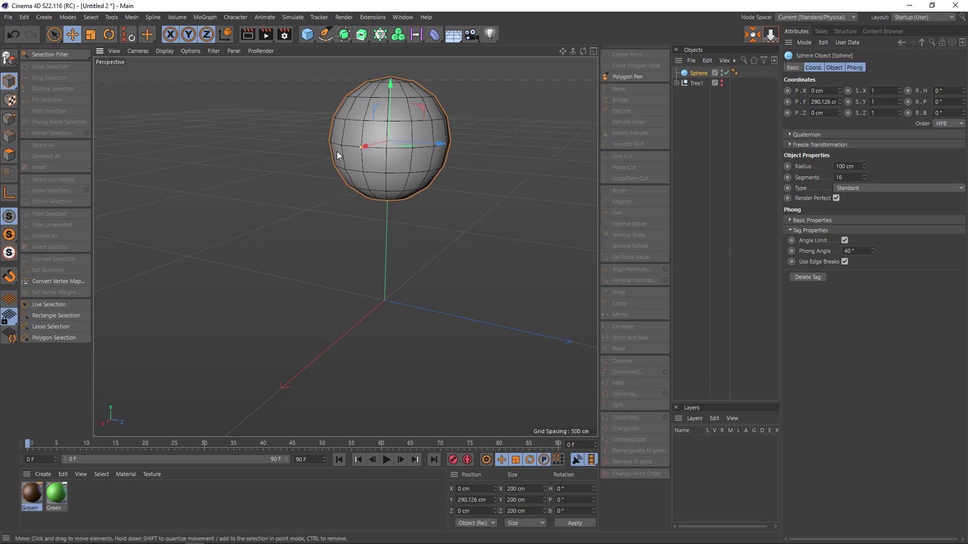
mouse_move(337, 151)
left_mouse_down("alt")
mouse_move(404, 226)
mouse_move(454, 231)
mouse_move(473, 206)
mouse_move(432, 259)
mouse_move(439, 277)
mouse_move(450, 265)
mouse_move(436, 268)
left_mouse_up("alt")
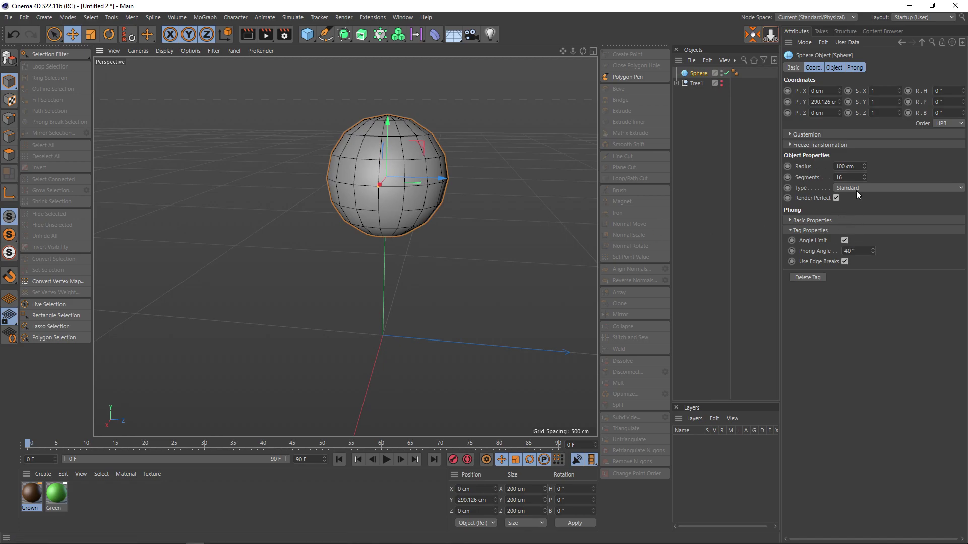
Set the sphere's Phong Angle to 0° and its type to Icosahedron.
double_click(860, 251)
type("0")
key("Return")
scroll(366, 158, "up", 1)
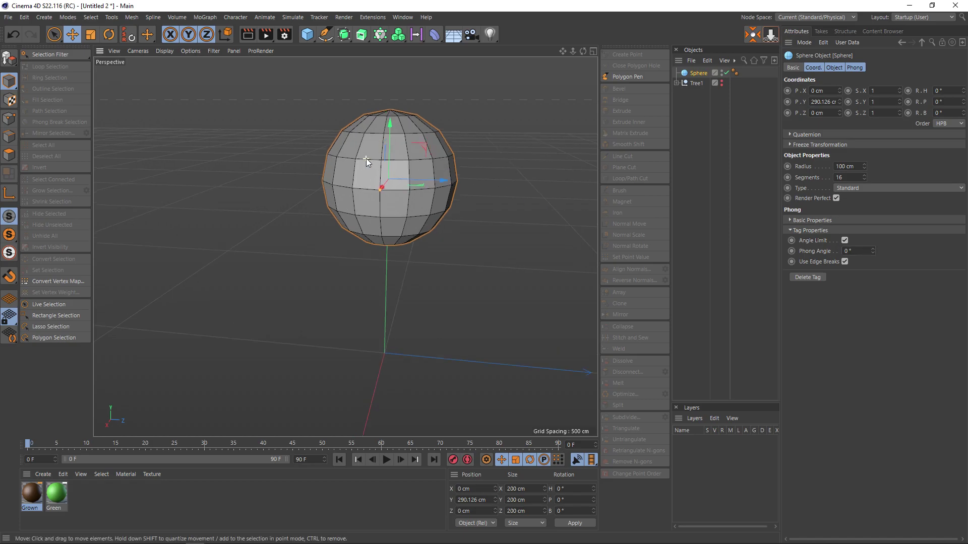
left_click(859, 189)
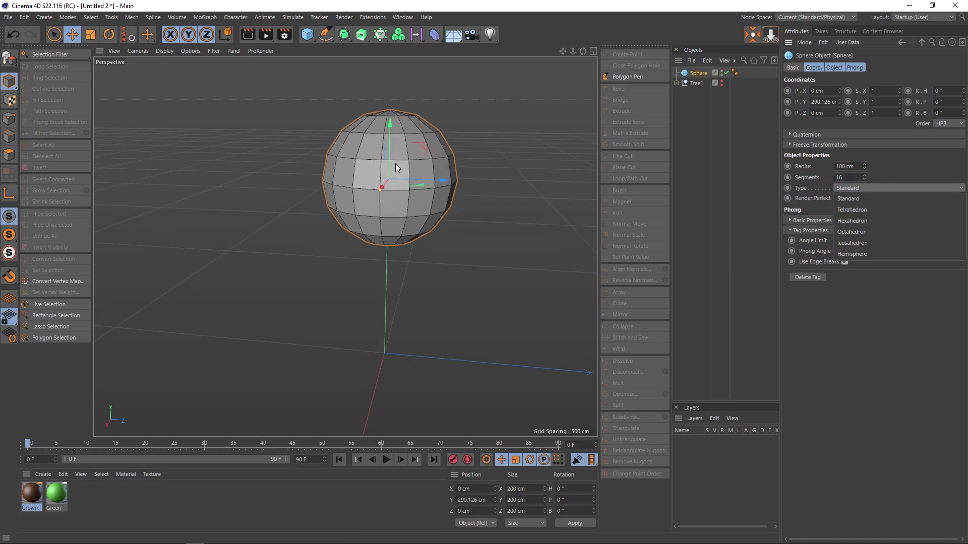
left_click(856, 255)
left_click_drag(410, 252, 421, 223, "alt")
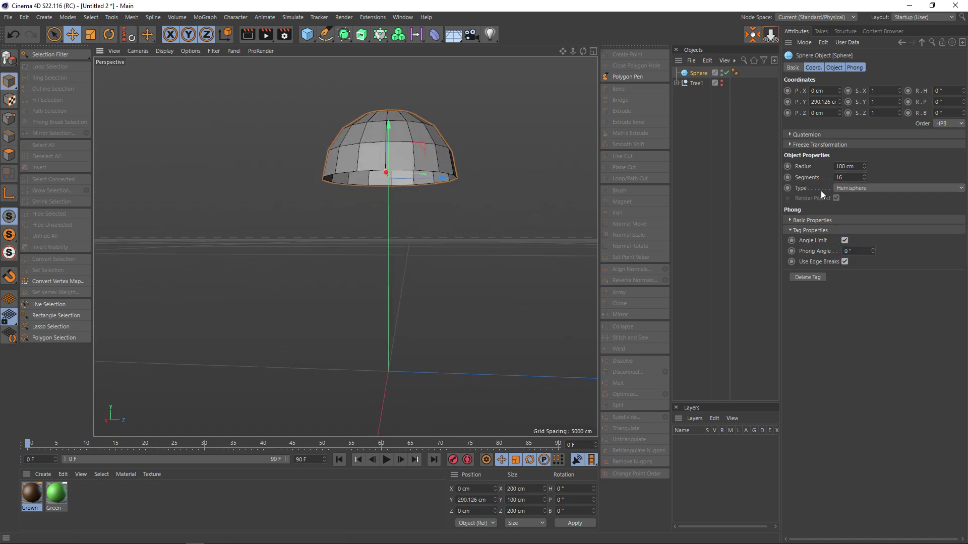
left_click(840, 189)
left_click(847, 243)
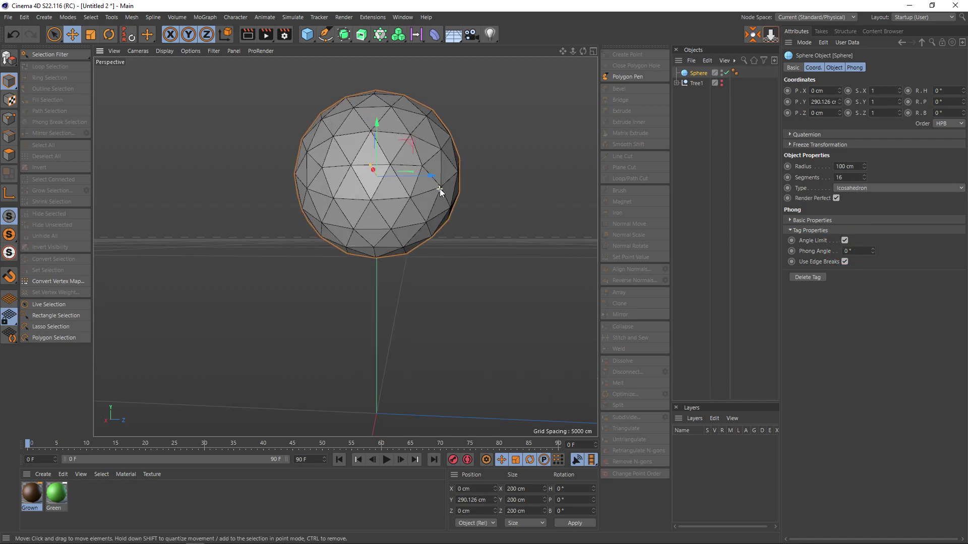
left_click_drag(477, 220, 440, 244, "alt")
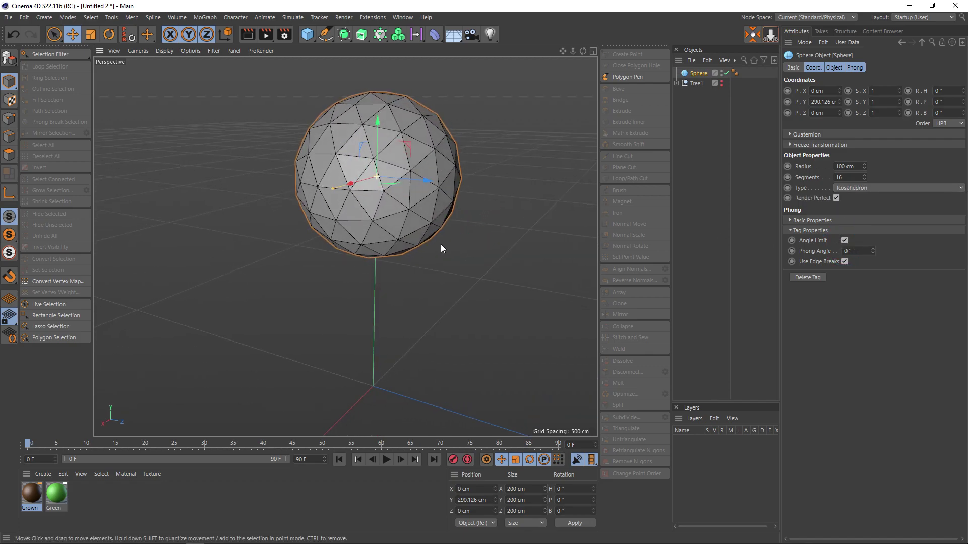
Try several sphere segment counts, settling on 10 segments.
double_click(853, 178)
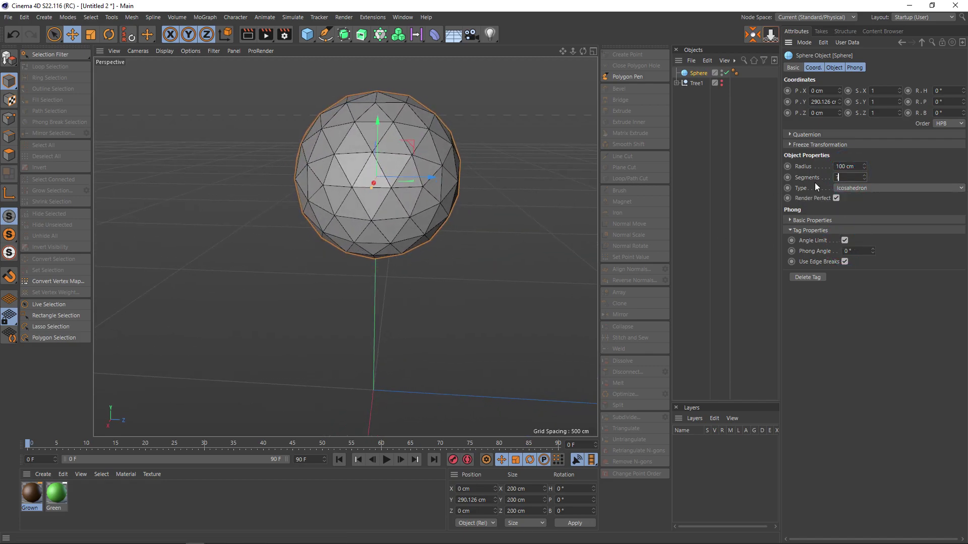
type("7")
key("Return")
mouse_move(531, 223)
left_mouse_down("alt")
mouse_move(395, 242)
mouse_move(548, 275)
mouse_move(499, 210)
mouse_move(432, 232)
mouse_move(538, 287)
left_mouse_up("alt")
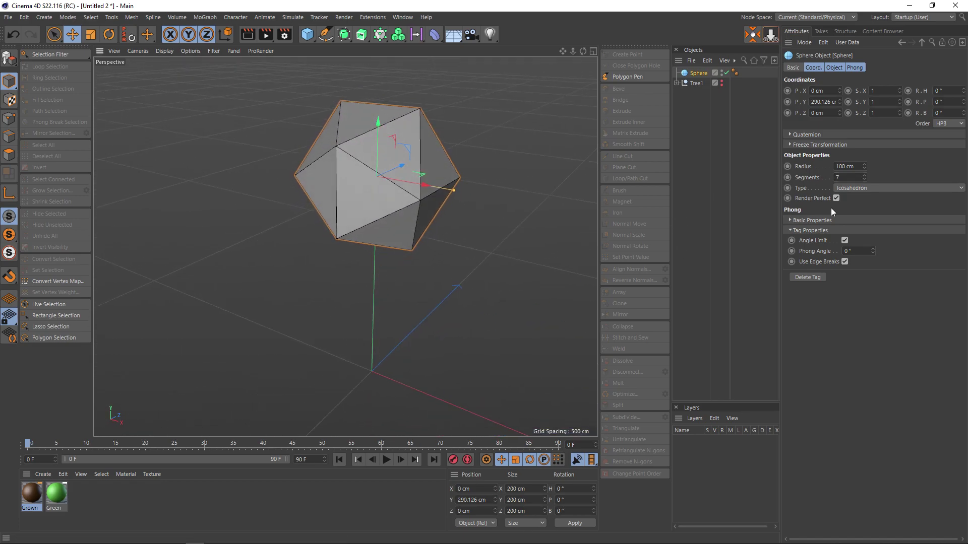
double_click(846, 177)
type("10")
key("Return")
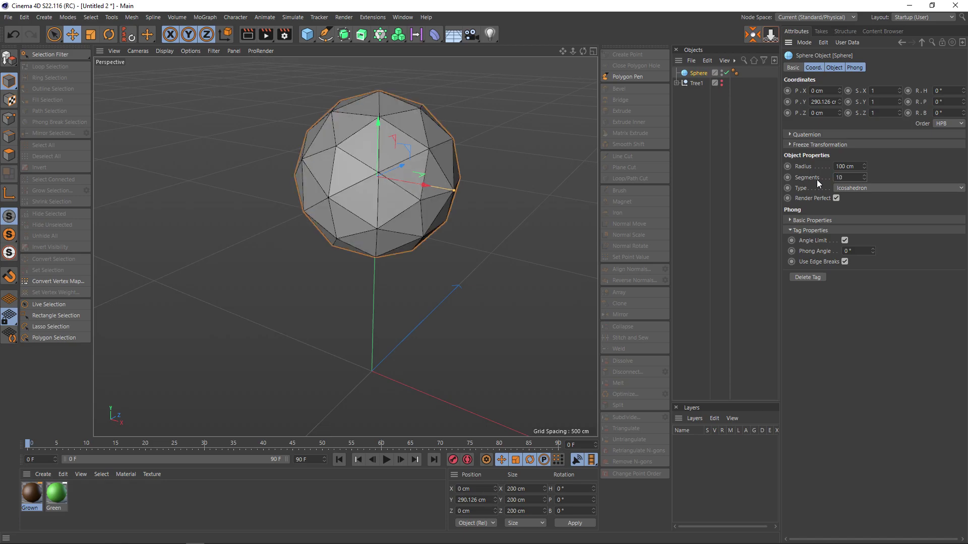
mouse_move(492, 281)
left_mouse_down("alt")
mouse_move(392, 227)
mouse_move(471, 224)
mouse_move(480, 276)
left_mouse_up("alt")
double_click(851, 177)
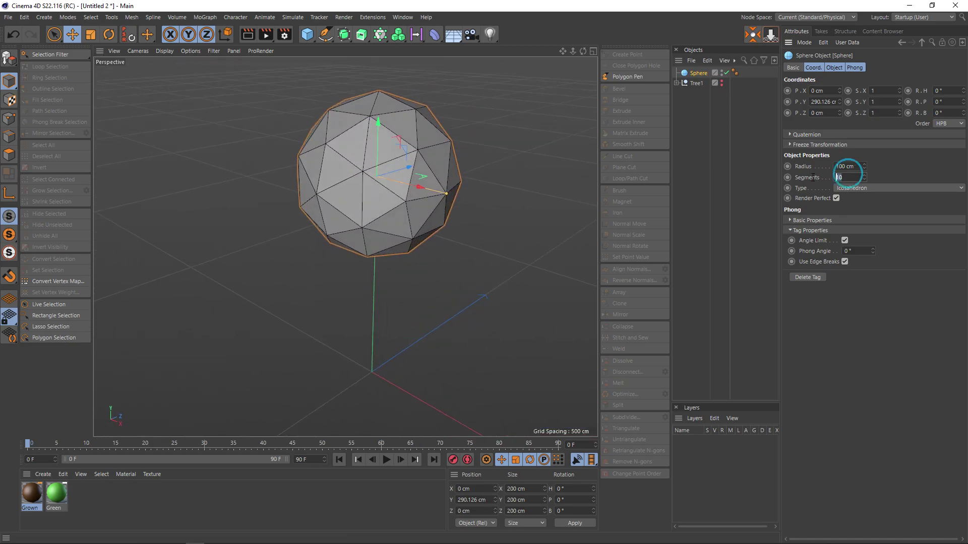
type("8")
key("Return")
mouse_move(529, 217)
left_mouse_down("alt")
mouse_move(399, 230)
mouse_move(528, 270)
mouse_move(559, 266)
mouse_move(527, 242)
mouse_move(435, 262)
mouse_move(407, 295)
mouse_move(480, 301)
mouse_move(549, 277)
left_mouse_up("alt")
double_click(851, 177)
type("3")
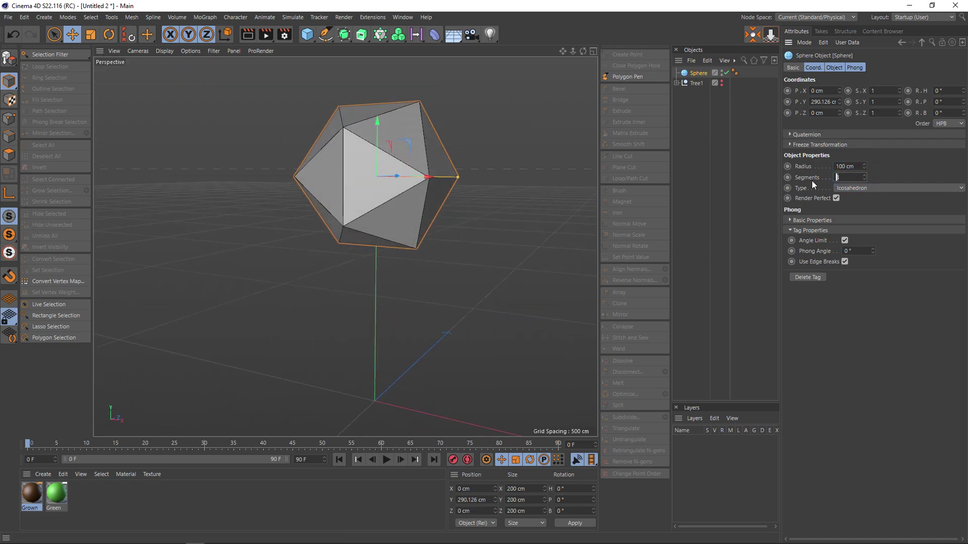
type("0")
key("Return")
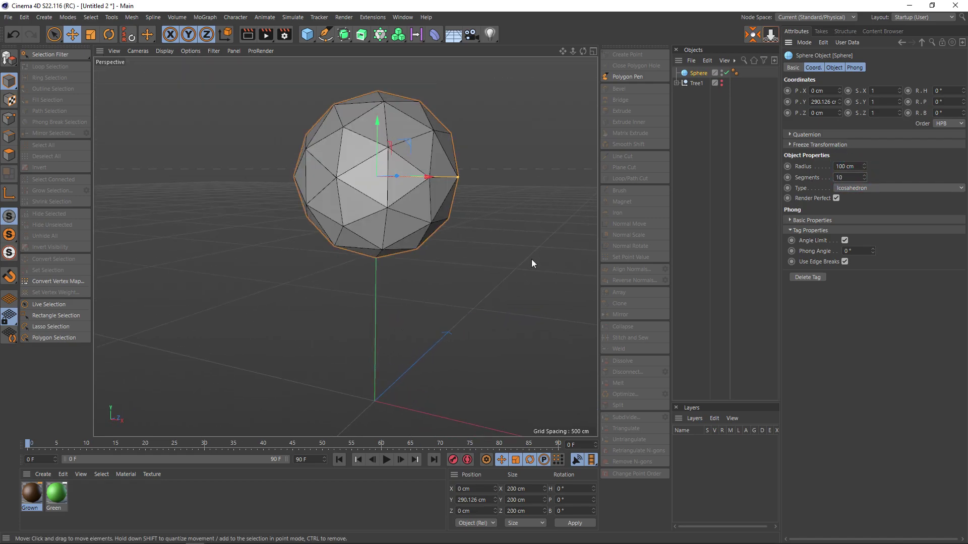
Add a Displacer deformer nested under the Sphere.
left_click(432, 38)
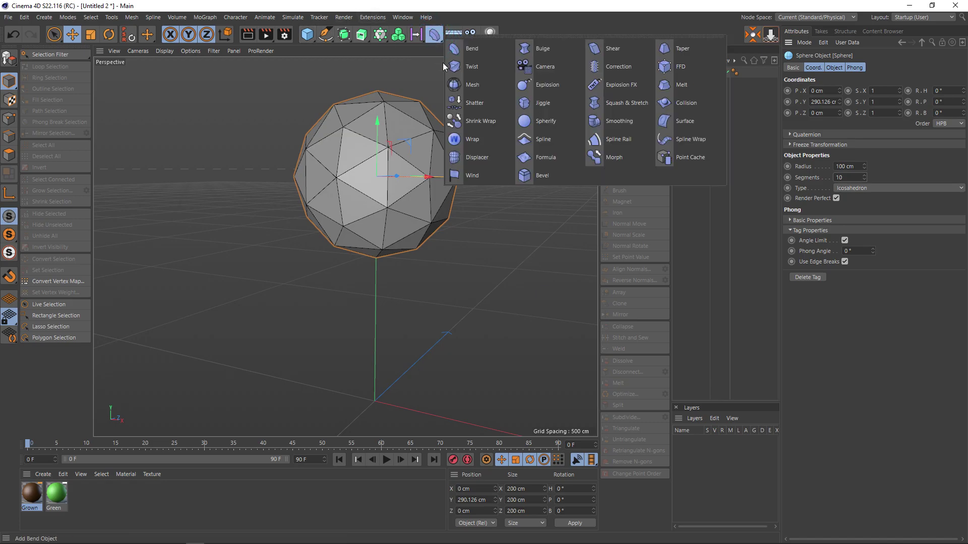
left_click(478, 156)
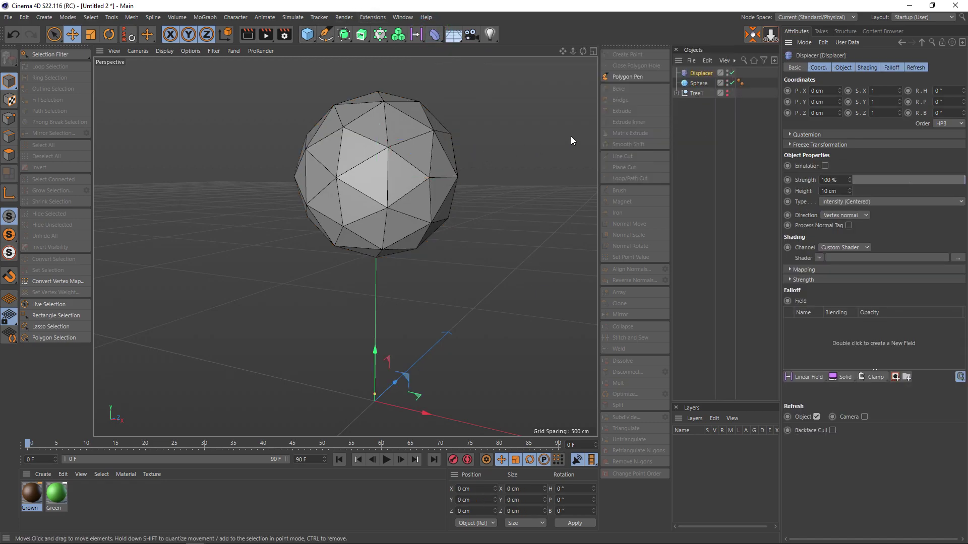
left_click_drag(701, 73, 697, 84)
left_click(700, 74)
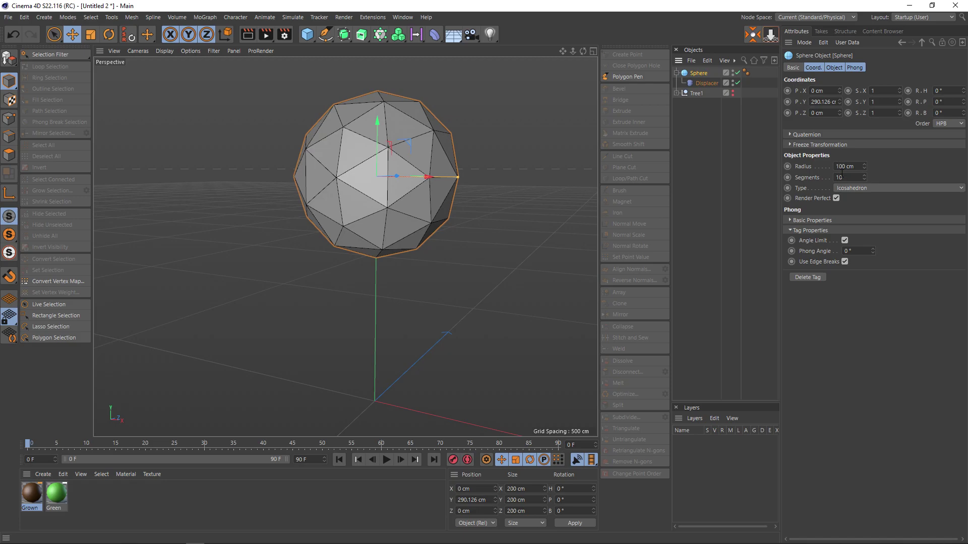
left_click(706, 83)
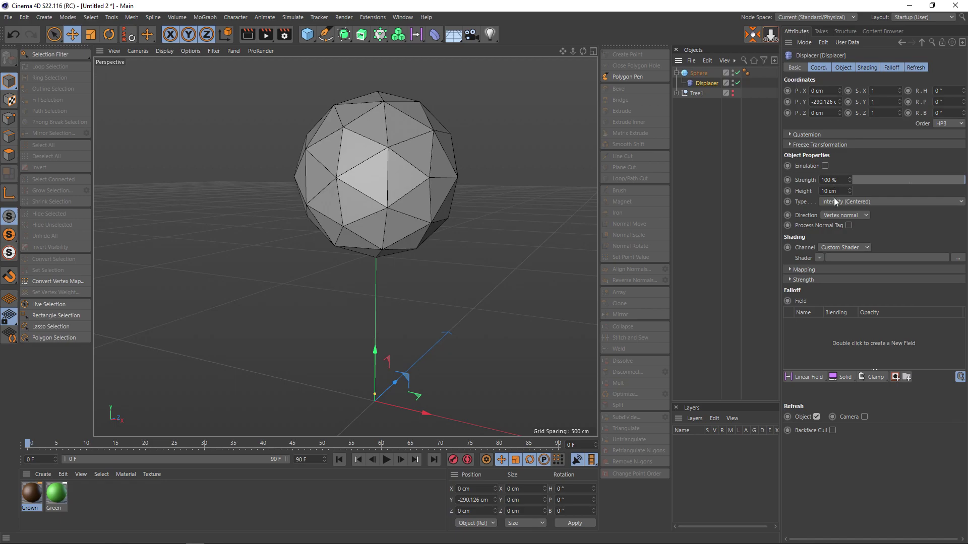
Give the Displacer a Noise shader with 50 cm height.
left_click(818, 257)
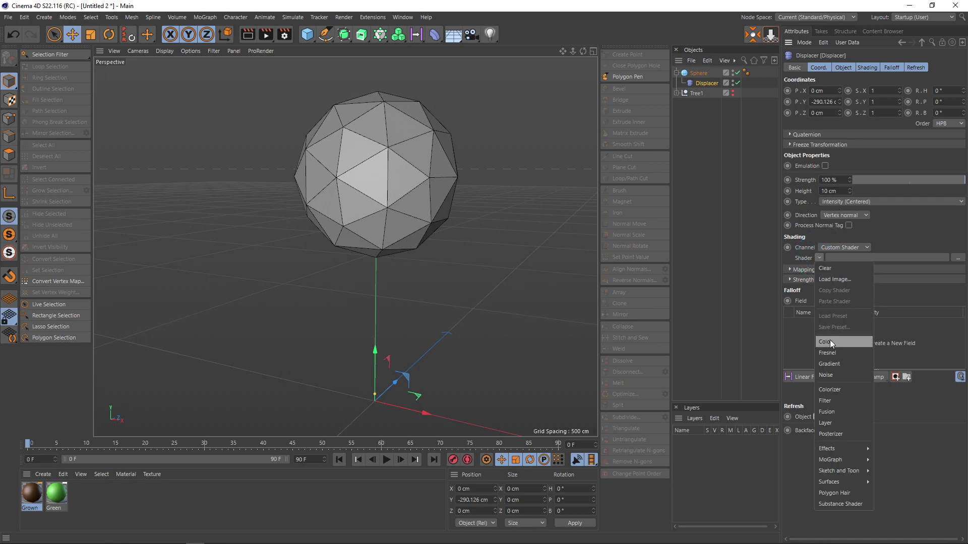
left_click(830, 375)
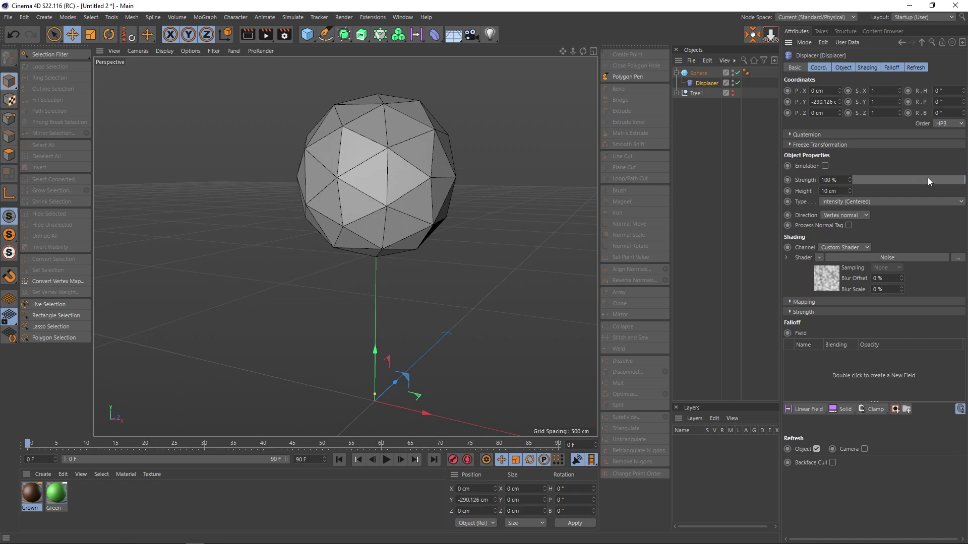
left_click(841, 191)
type("50")
key("Return")
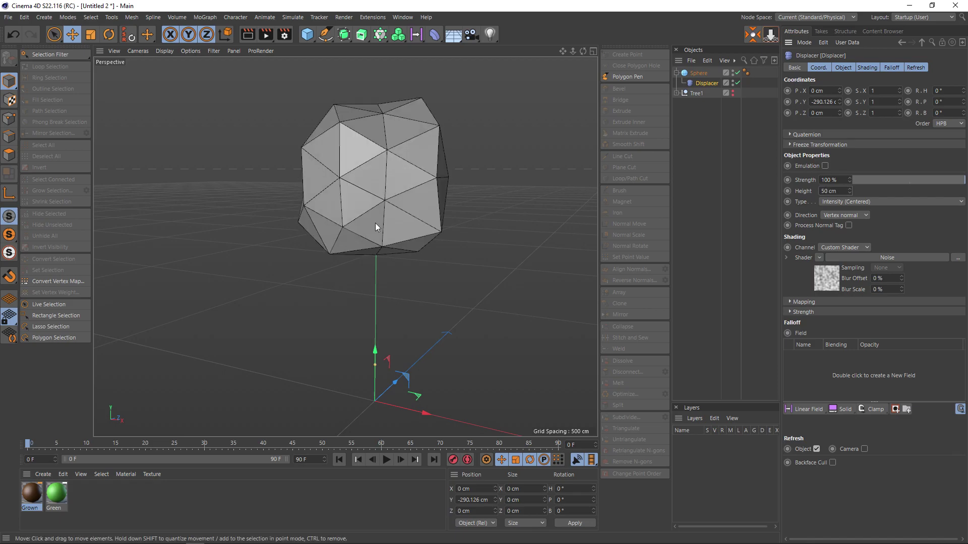
mouse_move(495, 285)
left_mouse_down("alt")
mouse_move(586, 262)
mouse_move(553, 295)
mouse_move(402, 293)
mouse_move(399, 257)
mouse_move(498, 278)
left_mouse_up("alt")
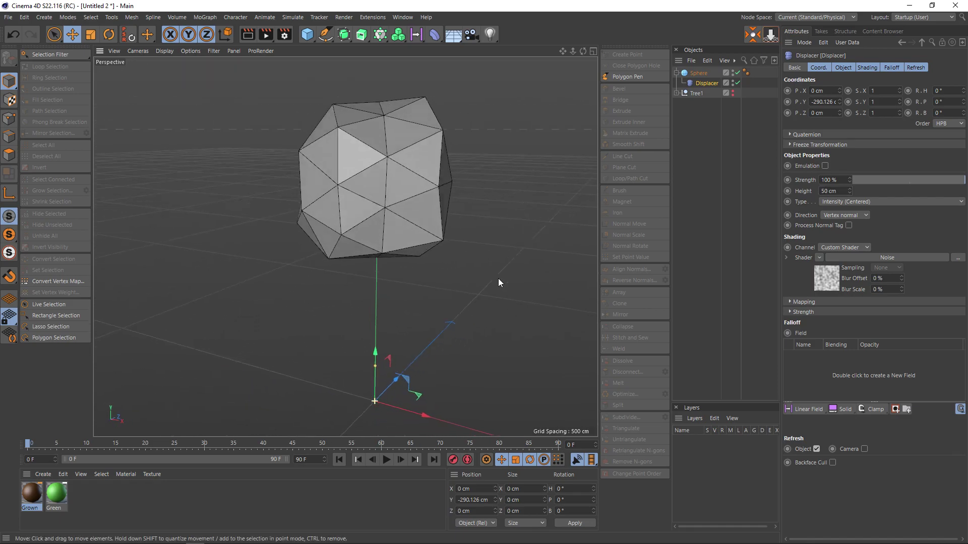
Try sphere Segments values of 15, 6 and 9, settling on 10.
left_click(702, 74)
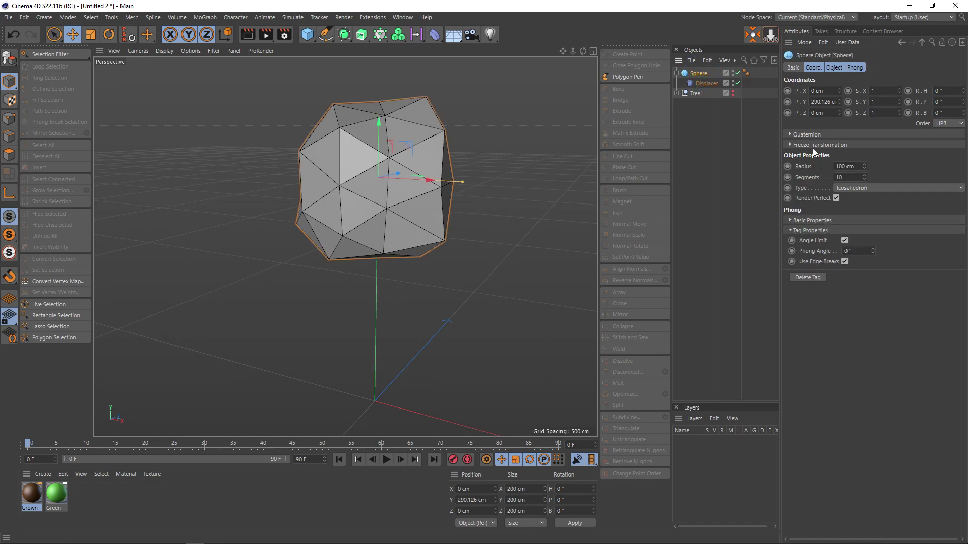
double_click(852, 177)
type("15")
key("Return")
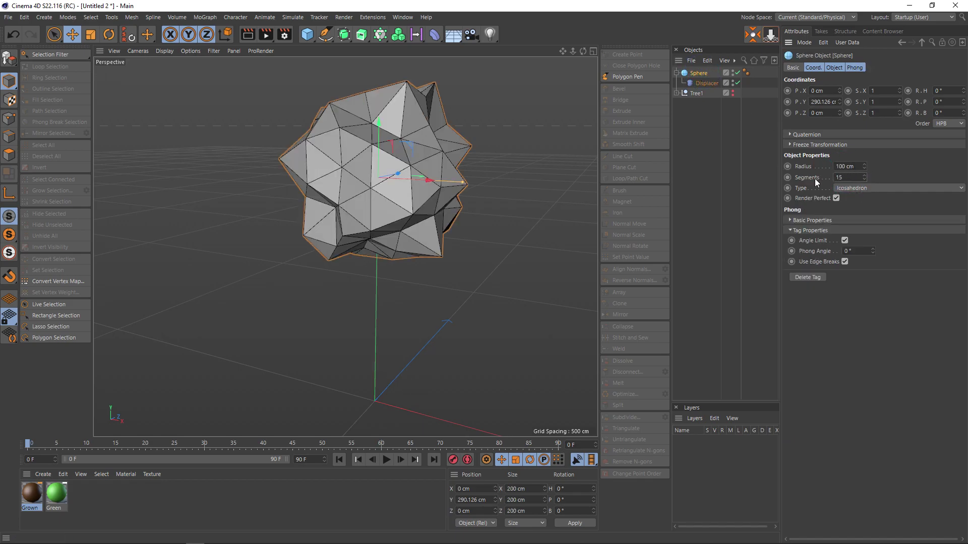
mouse_move(588, 271)
left_mouse_down("alt")
mouse_move(569, 318)
mouse_move(471, 327)
mouse_move(558, 333)
left_mouse_up("alt")
double_click(850, 178)
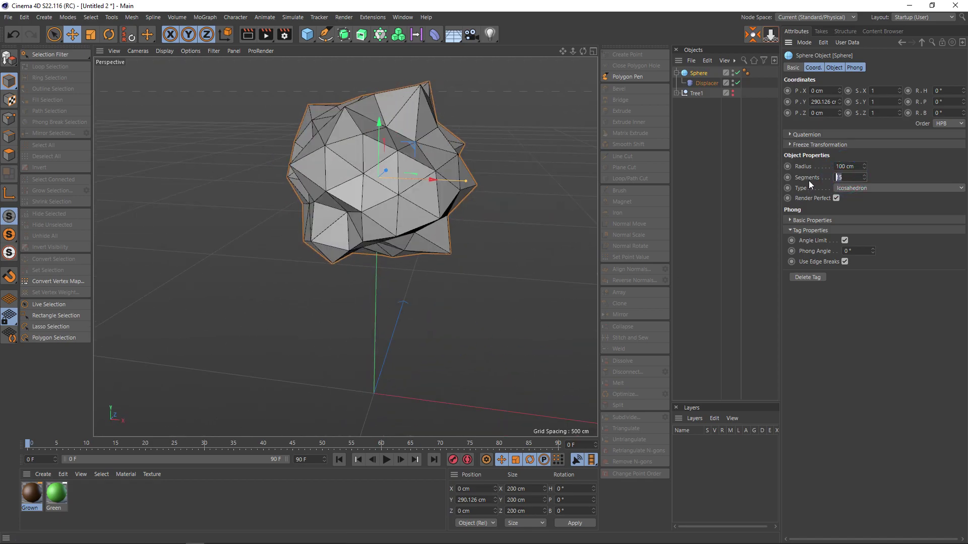
type("6")
key("Return")
mouse_move(484, 301)
left_mouse_down("alt")
mouse_move(325, 279)
mouse_move(415, 258)
mouse_move(647, 234)
left_mouse_up("alt")
left_click(847, 177)
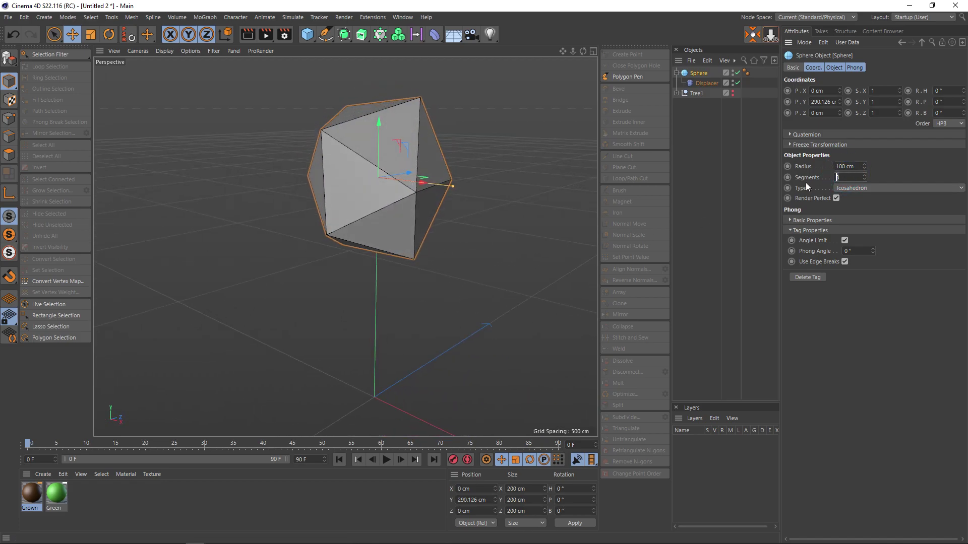
type("9")
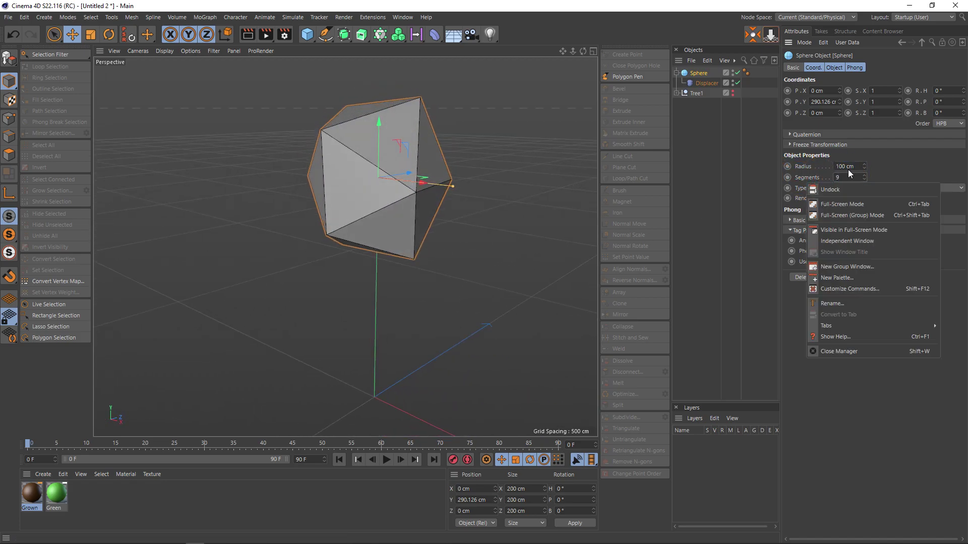
left_click(852, 176)
type("10")
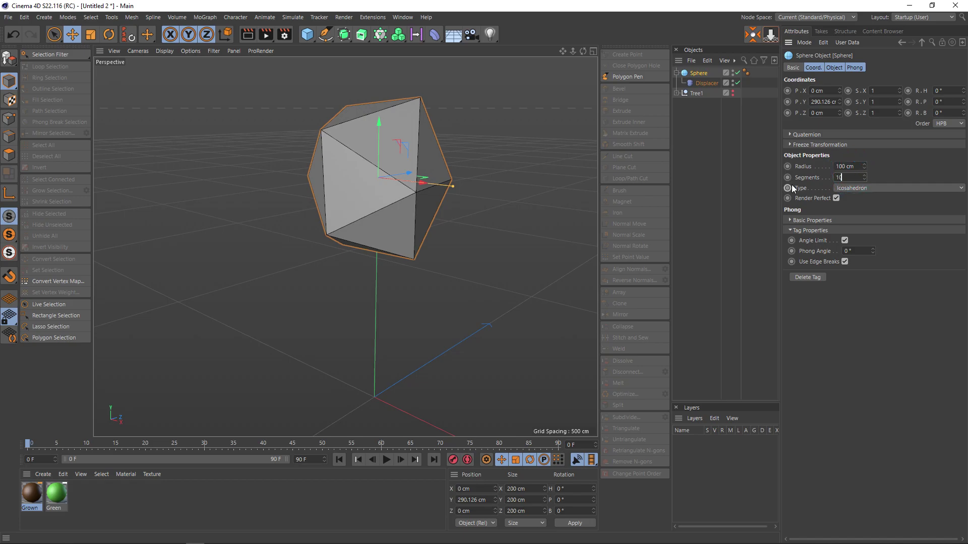
key("Return")
mouse_move(467, 247)
left_mouse_down("alt")
mouse_move(408, 180)
mouse_move(477, 207)
mouse_move(457, 246)
left_mouse_up("alt")
Apply the Green material to the sphere and render a preview.
left_click_drag(60, 493, 366, 236)
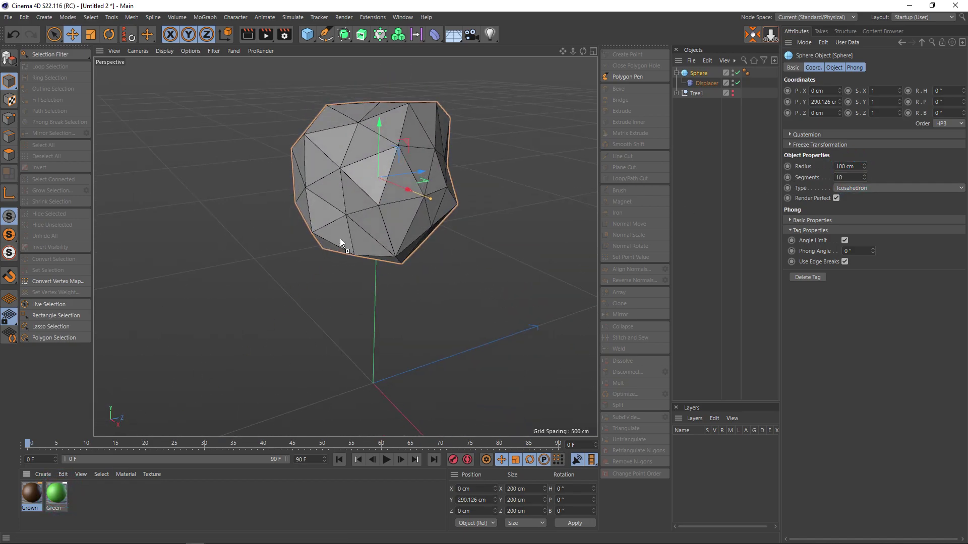
key("ctrl+r")
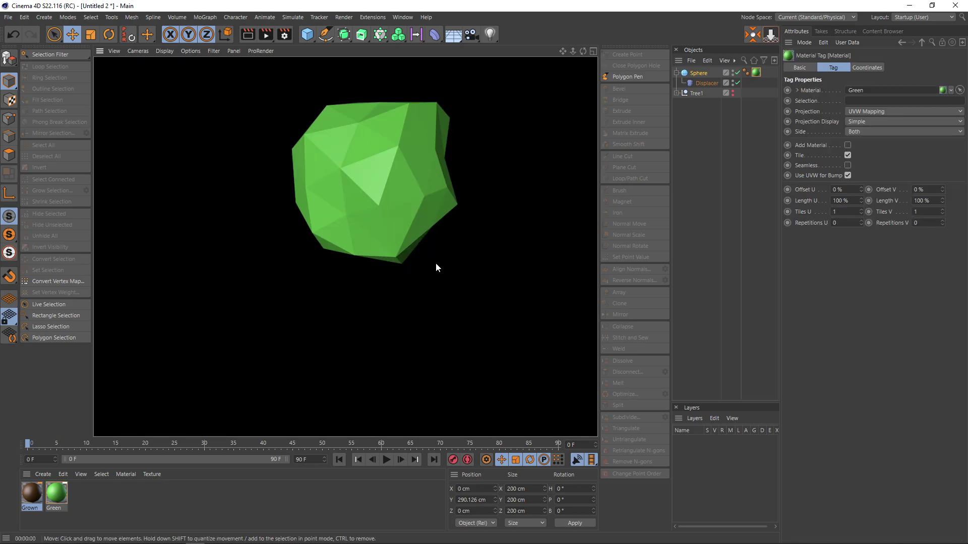
mouse_move(474, 268)
left_mouse_down("alt")
mouse_move(408, 266)
mouse_move(433, 268)
left_mouse_up("alt")
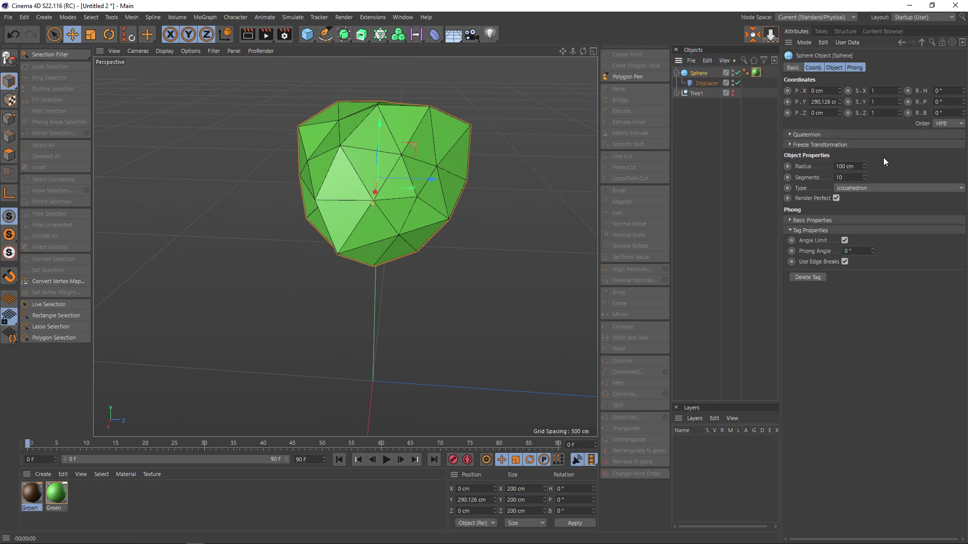
Preview the sphere at 8 Segments, then set it back to 10.
left_click(847, 177)
type("8")
key("Return")
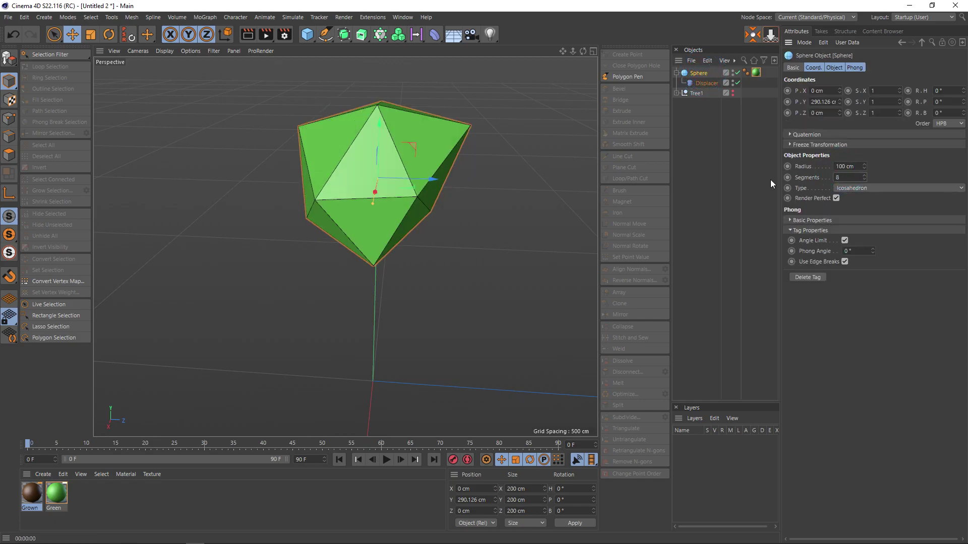
key("ctrl+r")
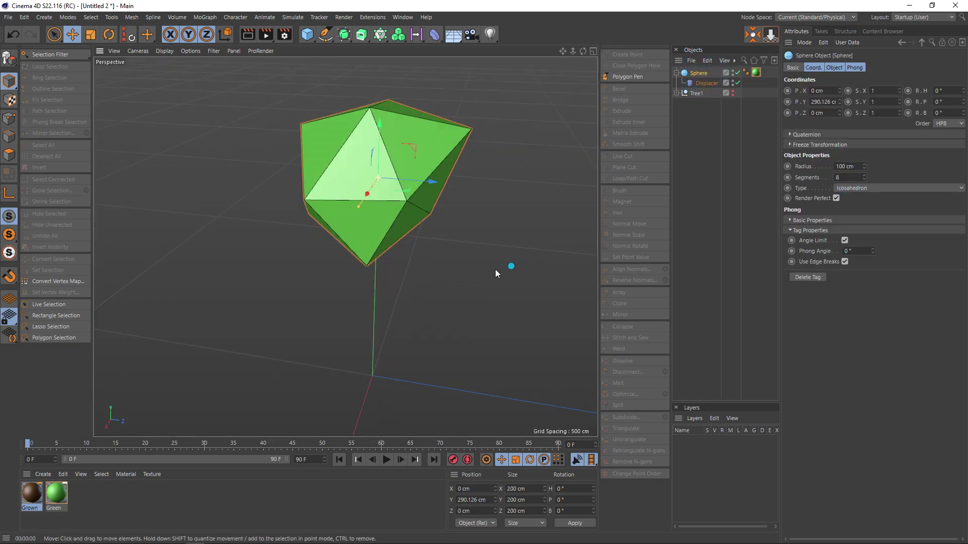
mouse_move(495, 269)
left_mouse_down("alt")
mouse_move(340, 260)
mouse_move(525, 247)
mouse_move(525, 217)
left_mouse_up("alt")
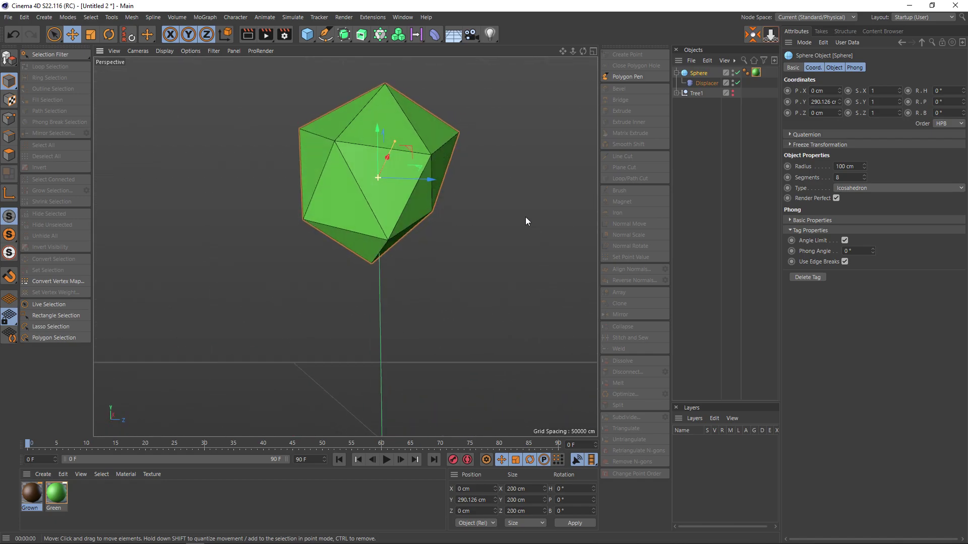
left_click(849, 176)
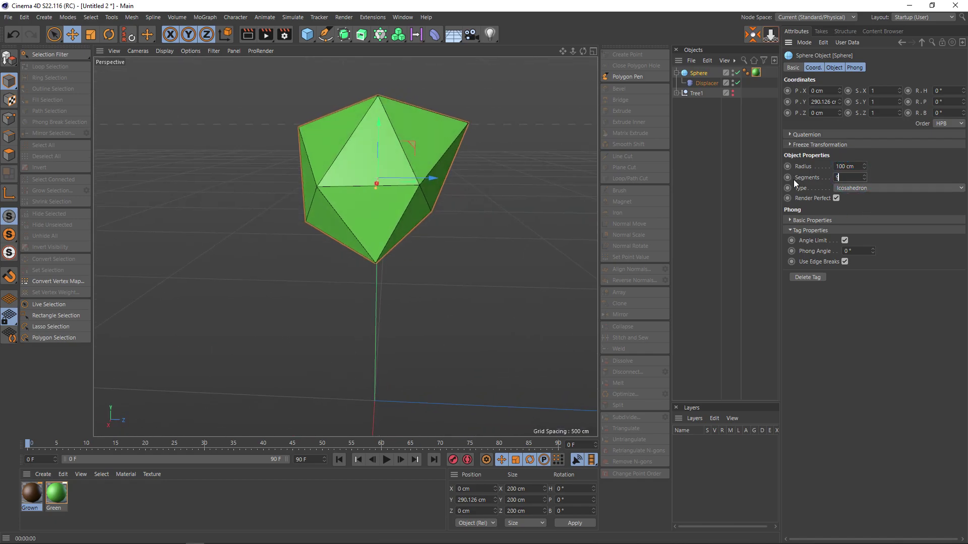
type("10")
key("Return")
mouse_move(446, 267)
left_mouse_down("alt")
mouse_move(412, 266)
mouse_move(478, 276)
left_mouse_up("alt")
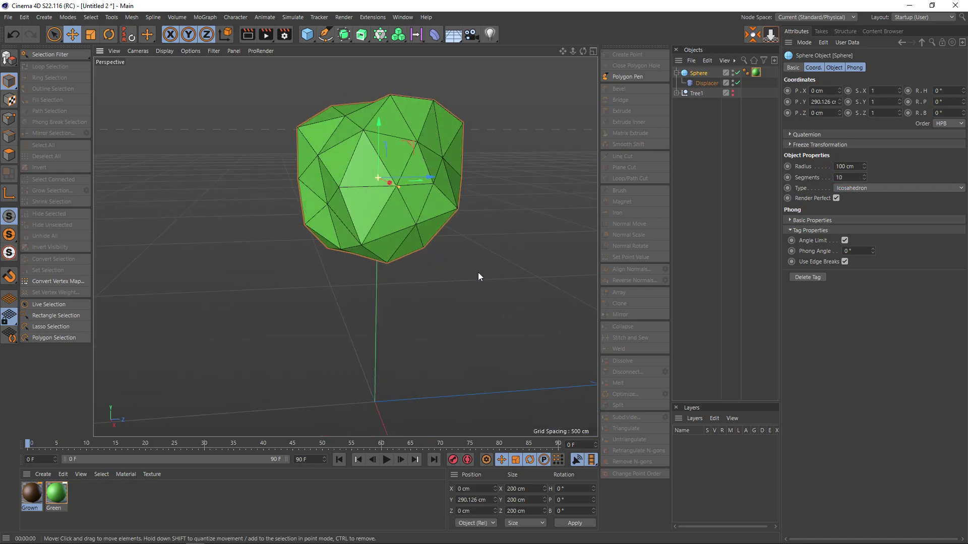
Move Trunk Tree out of the Tree1 group and hide Tree1 with the old cone top.
left_click(733, 92)
left_click(677, 93)
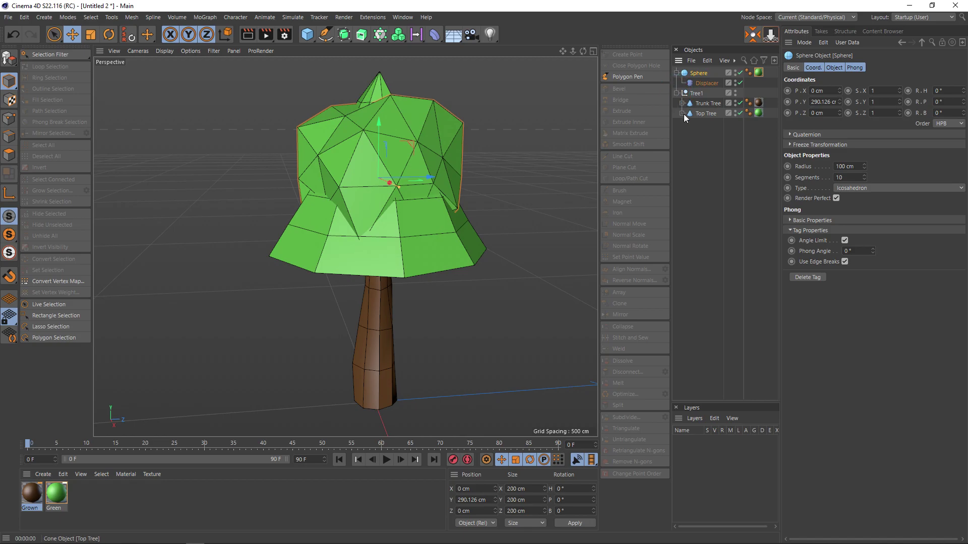
left_click(704, 104)
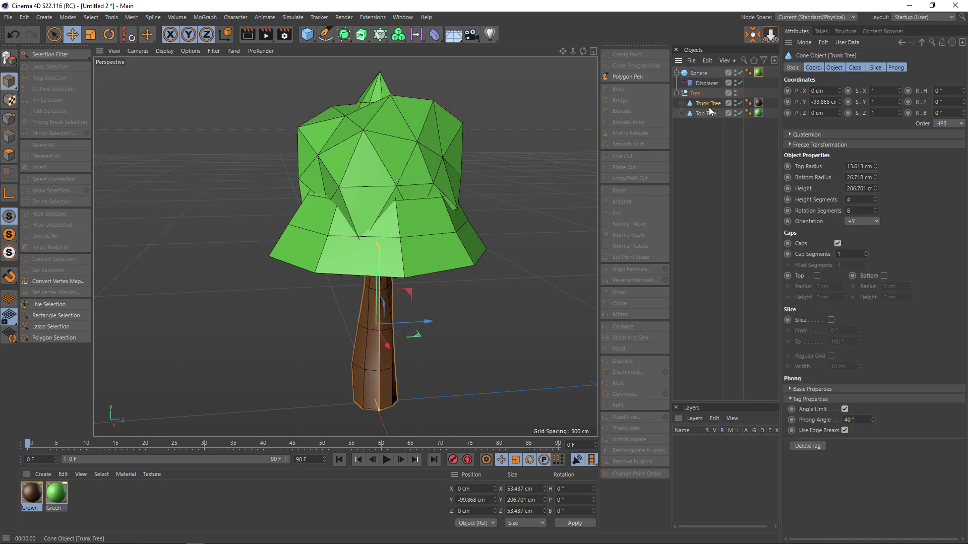
left_click_drag(704, 104, 696, 70)
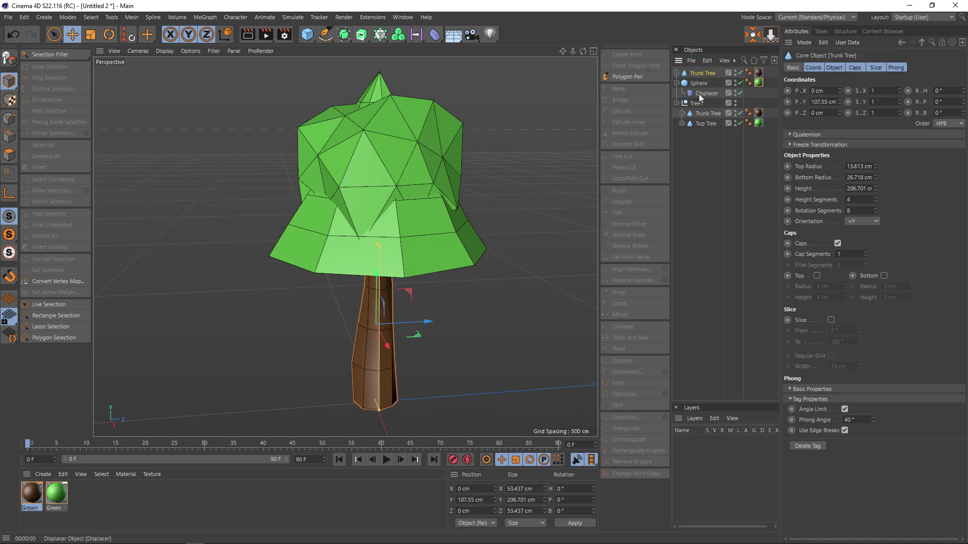
left_click(677, 103)
double_click(734, 103, "ctrl")
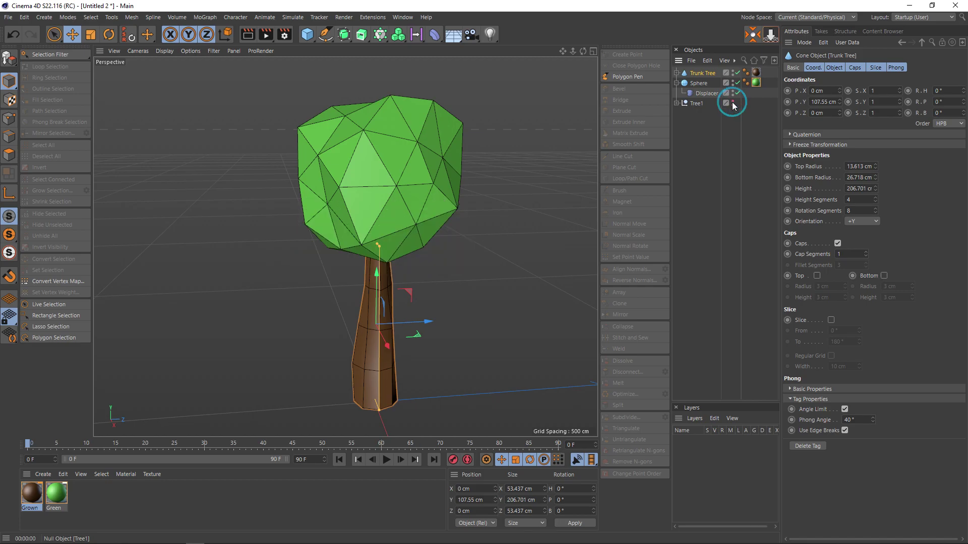
Render previews of the tree from a couple of angles.
mouse_move(503, 253)
left_mouse_down("alt")
mouse_move(508, 212)
mouse_move(542, 220)
mouse_move(473, 278)
mouse_move(551, 259)
mouse_move(495, 262)
mouse_move(522, 262)
mouse_move(506, 264)
left_mouse_up("alt")
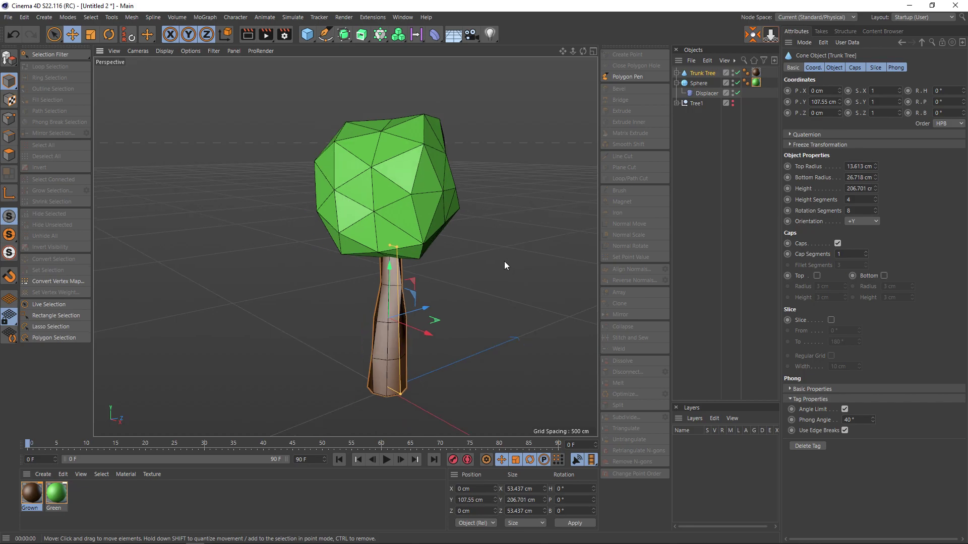
key("ctrl+r")
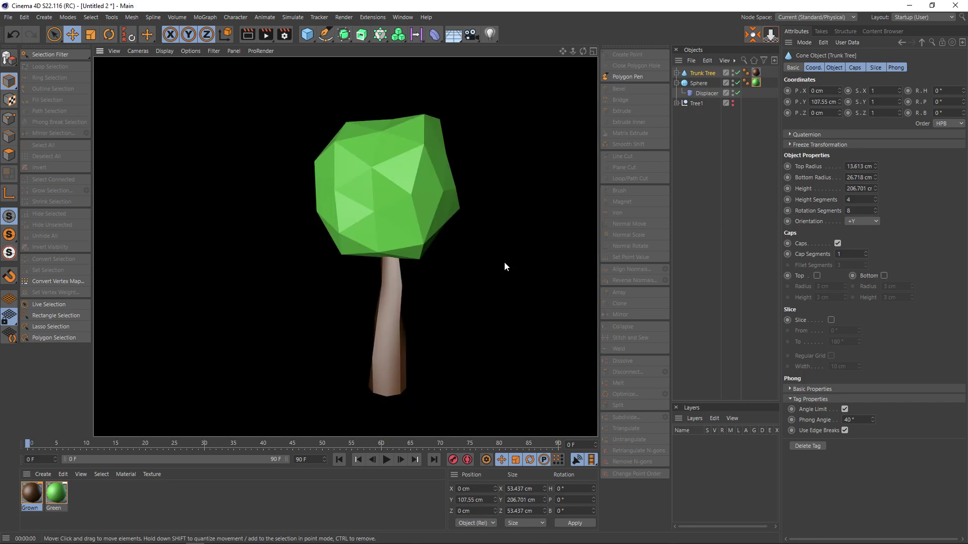
mouse_move(504, 262)
left_mouse_down("alt")
mouse_move(455, 277)
mouse_move(454, 265)
mouse_move(417, 260)
left_mouse_up("alt")
key("ctrl+r")
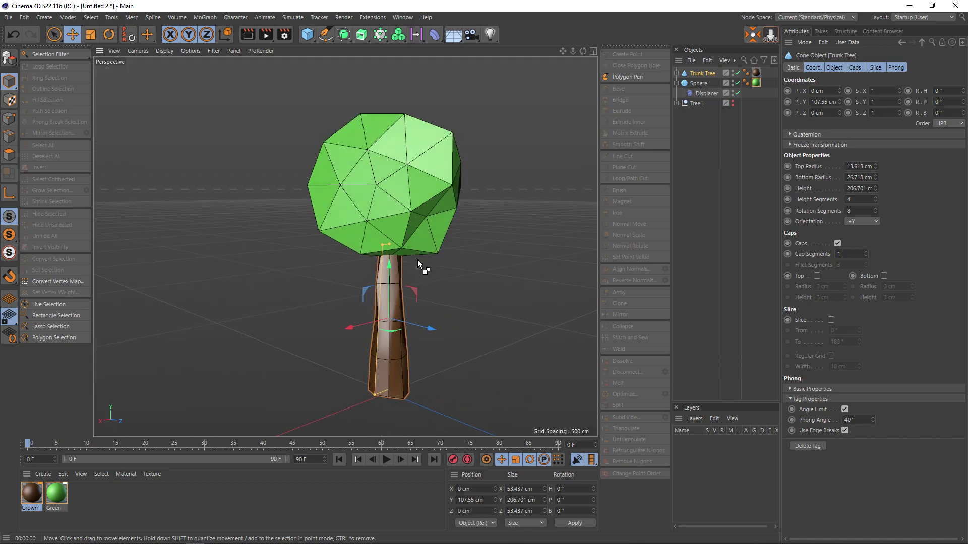
key("ctrl+r")
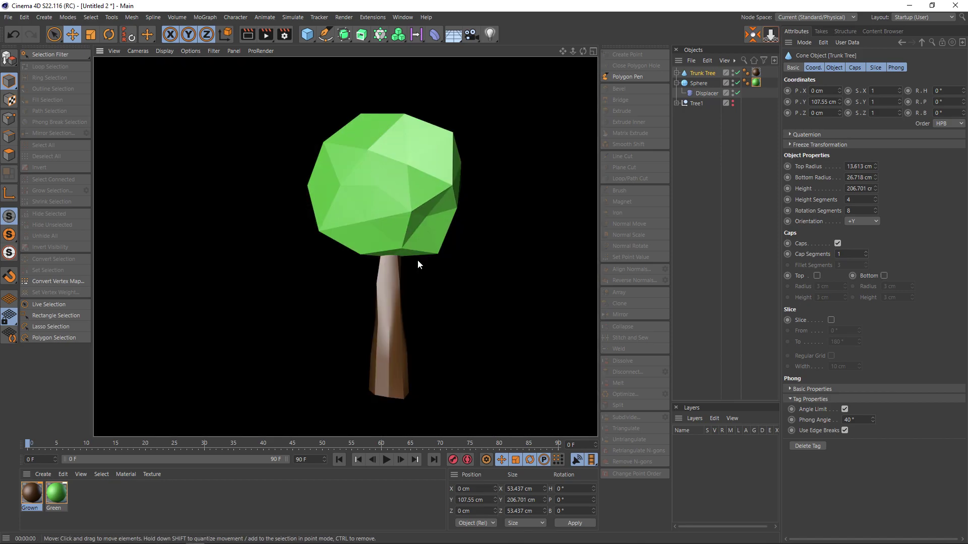
Set the Sphere canopy Radius to 120 cm and render the finished tree.
left_click(701, 84)
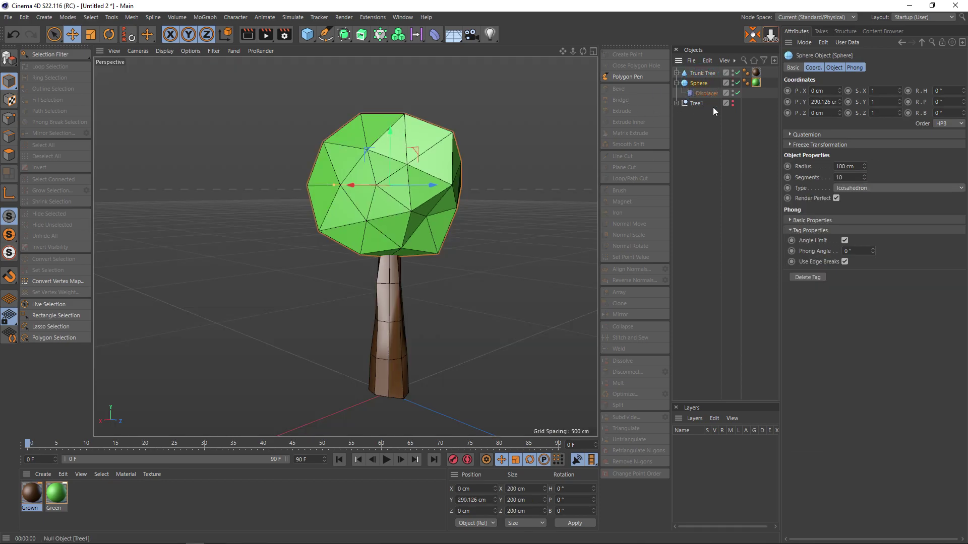
left_click(855, 167)
type("120")
key("Return")
mouse_move(497, 279)
left_mouse_down("alt")
mouse_move(566, 255)
mouse_move(547, 291)
mouse_move(541, 285)
left_mouse_up("alt")
key("ctrl+r")
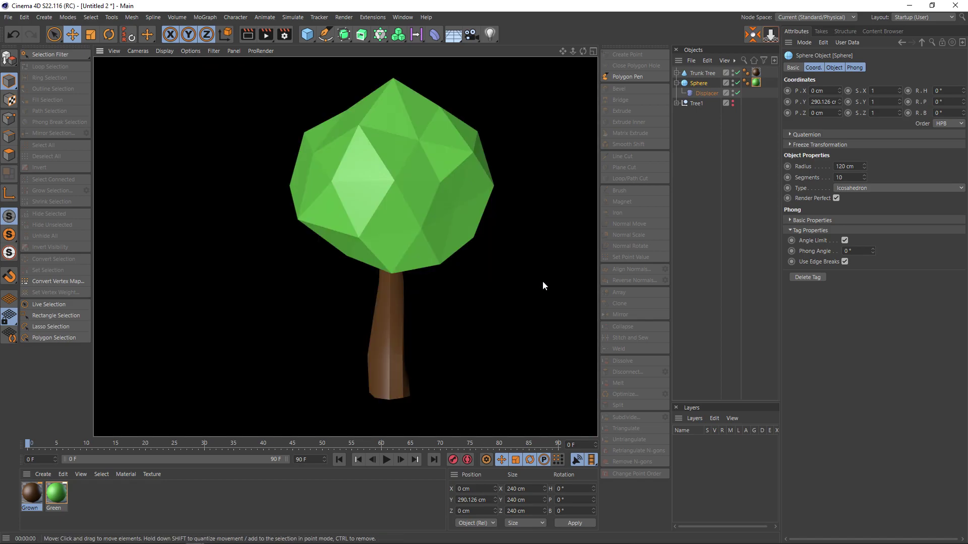
Group Trunk Tree and Sphere under a new null named Tree2.
mouse_move(501, 302)
left_mouse_down("alt")
mouse_move(557, 306)
mouse_move(575, 292)
left_mouse_up("alt")
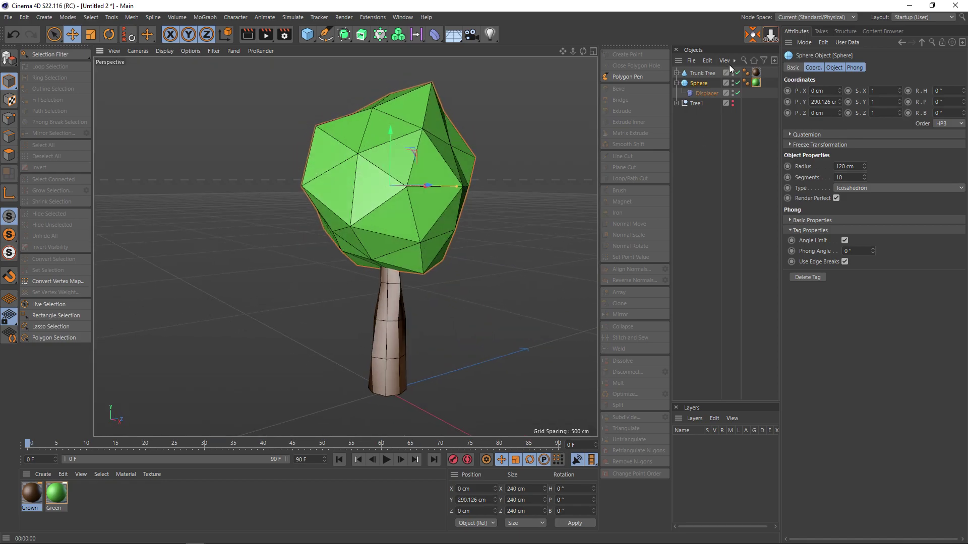
left_click(677, 83)
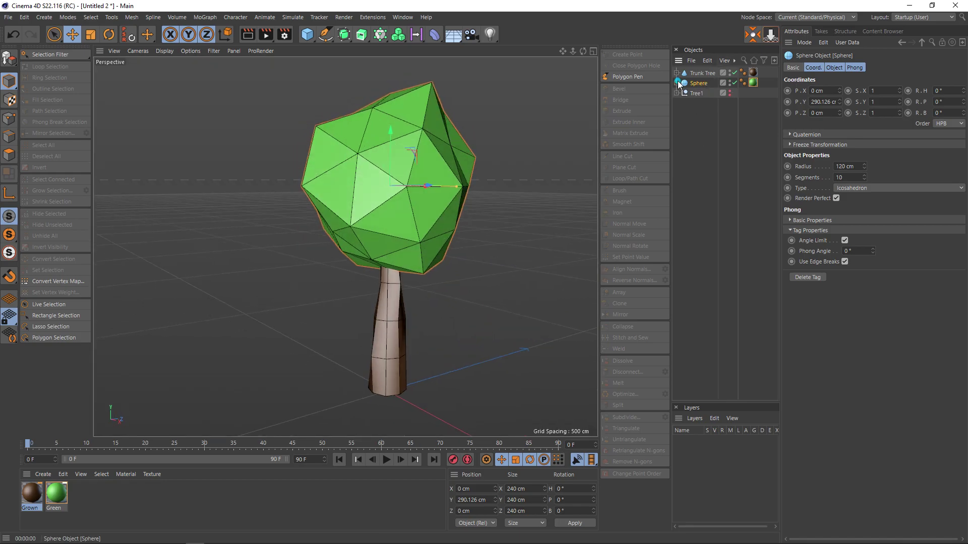
left_click(699, 75, "ctrl")
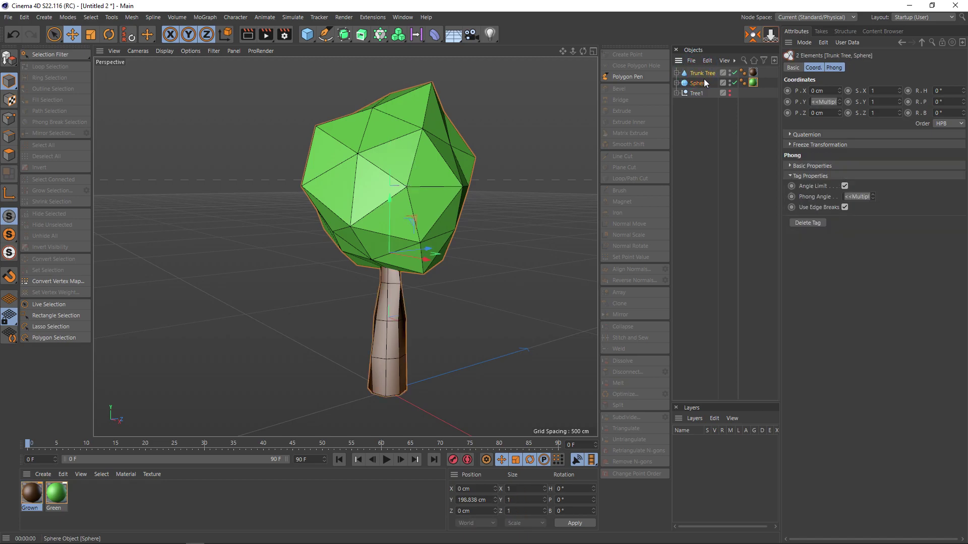
key("alt+g")
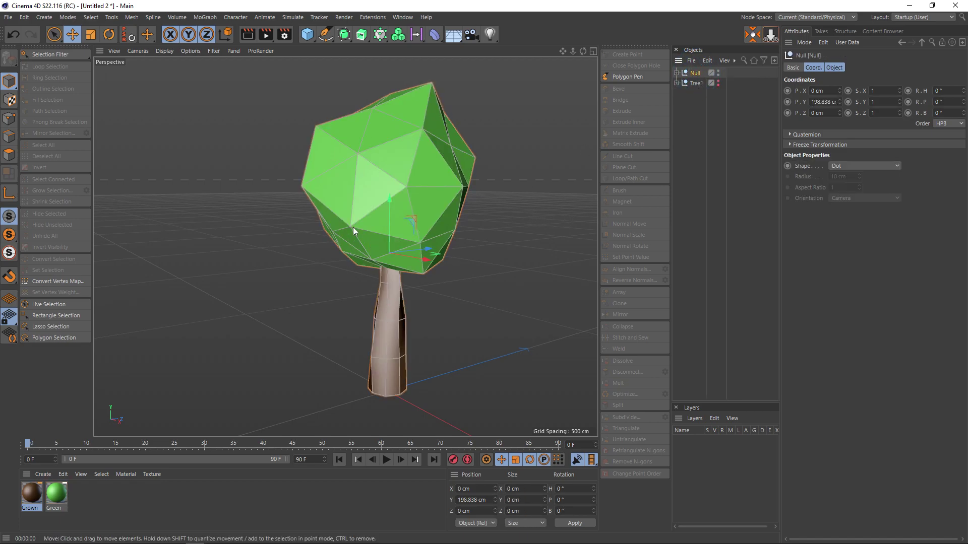
double_click(695, 73)
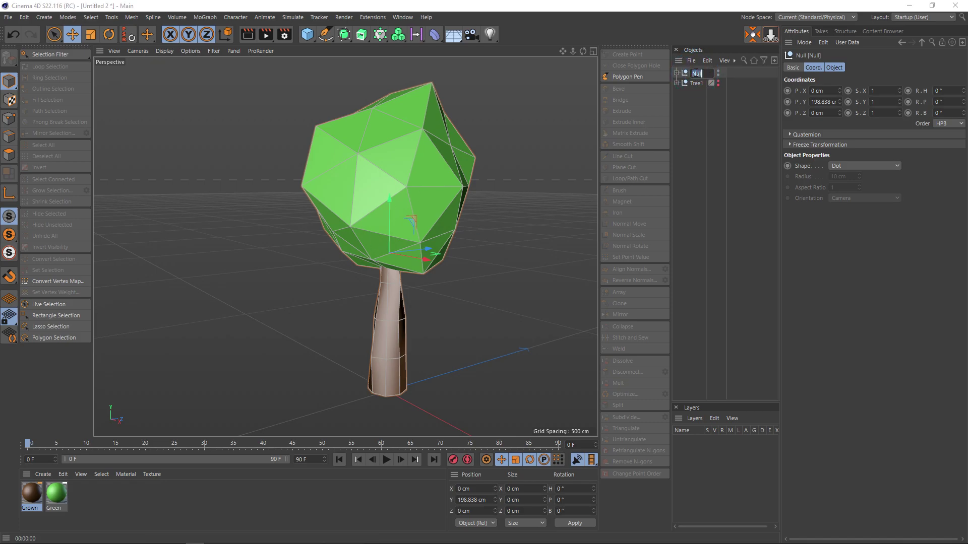
type("Tre")
key("BackSpace")
type("2")
key("Return")
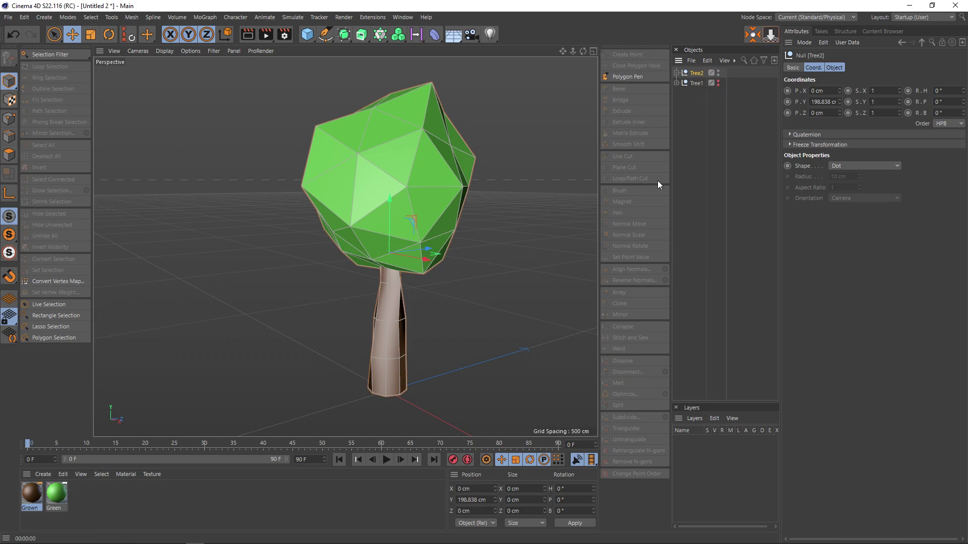
Duplicate the Tree2 group and name the copy Tree3.
left_click_drag(478, 260, 525, 267, "alt")
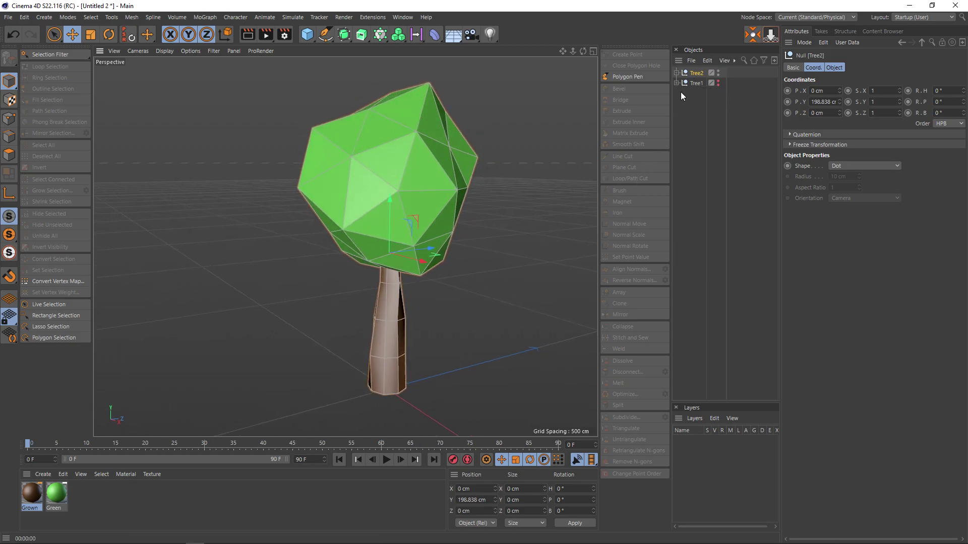
left_click_drag(696, 75, 697, 72, "ctrl")
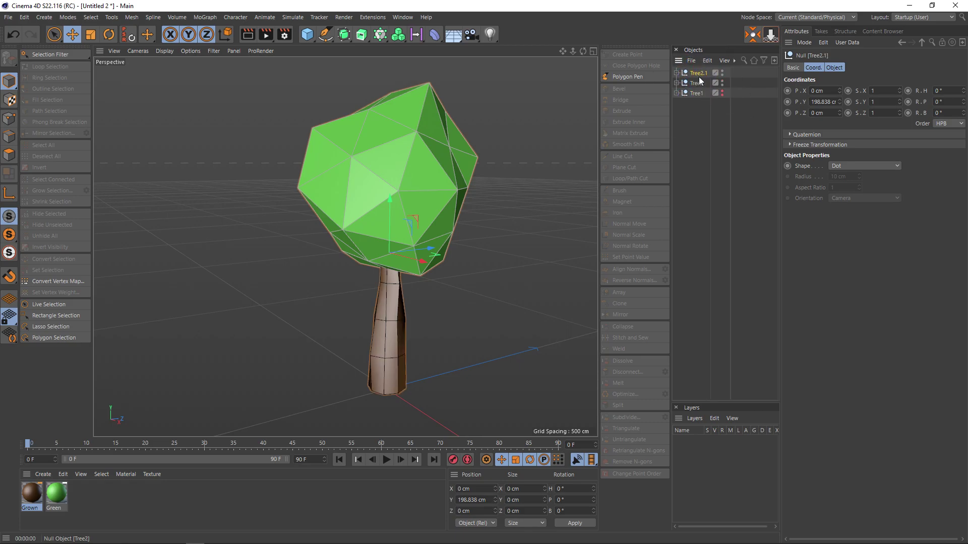
double_click(702, 73)
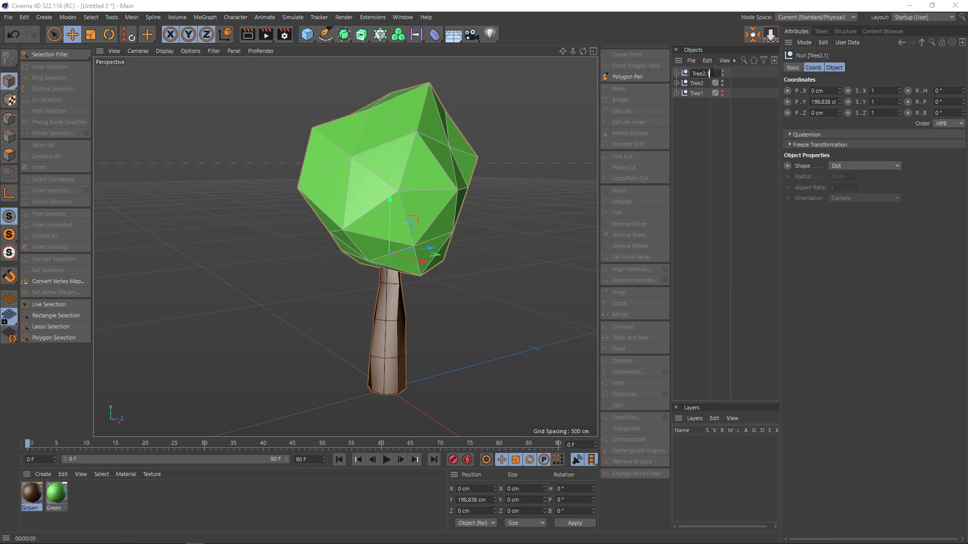
type("3")
key("Return")
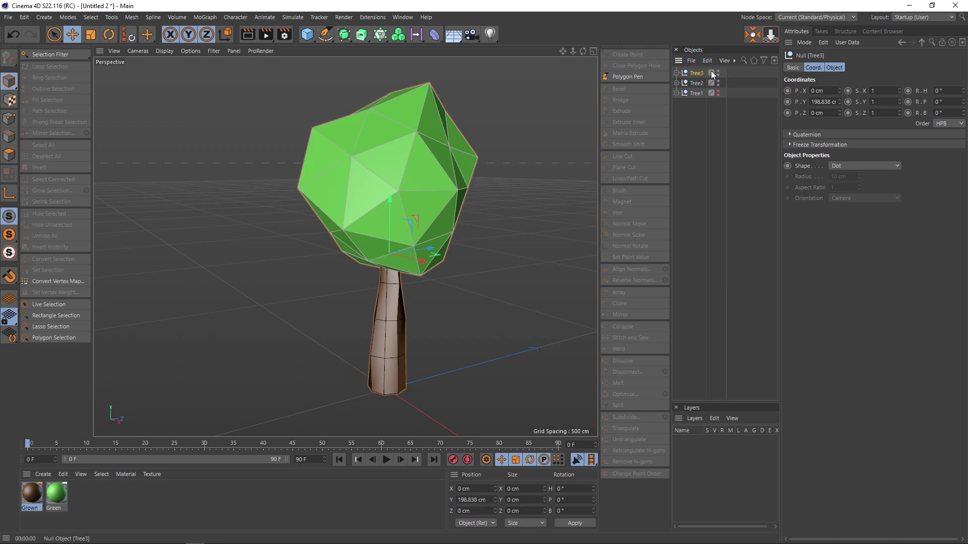
left_click(677, 73)
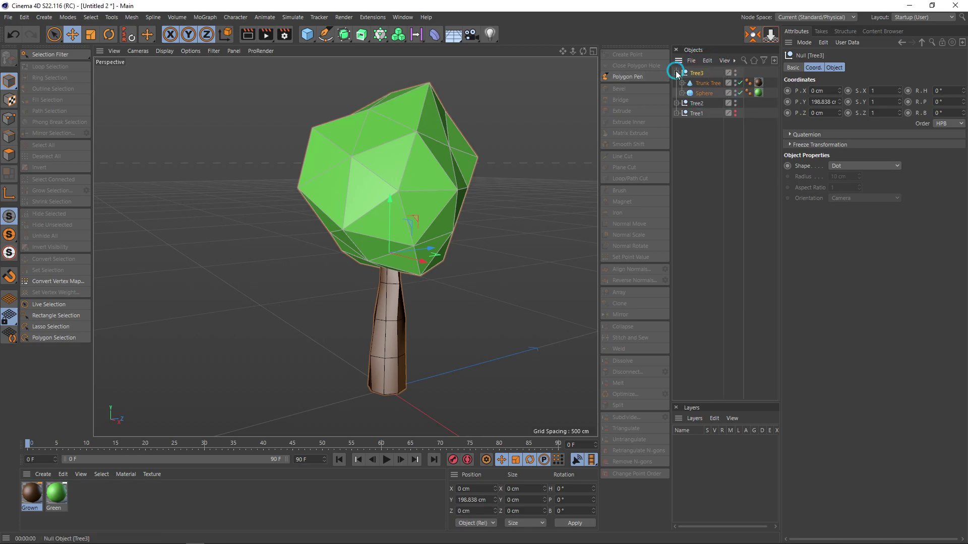
Hide Tree1 and Tree2, and give Tree3's canopy sphere 8 segments and a 140 cm radius.
left_click(706, 94)
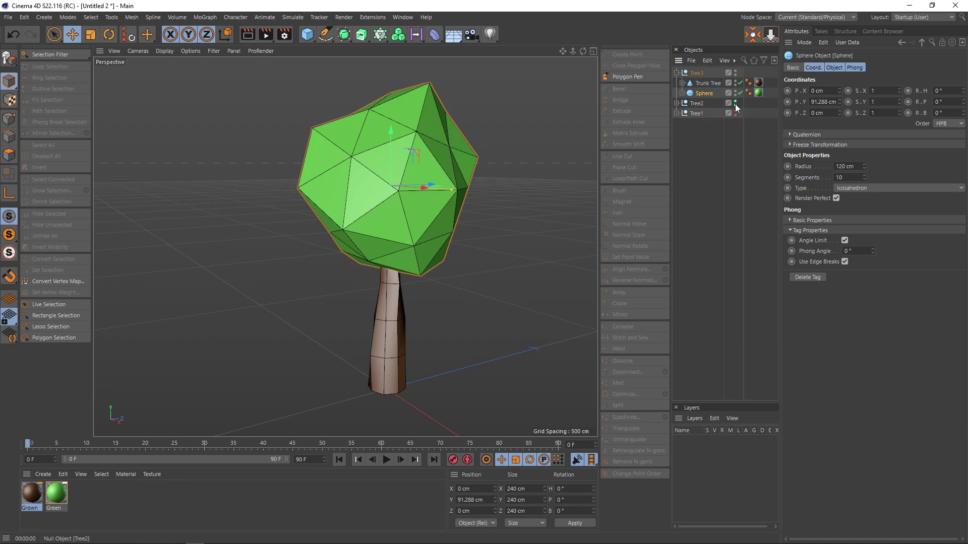
left_click_drag(735, 101, 735, 111)
type("8")
key("Return")
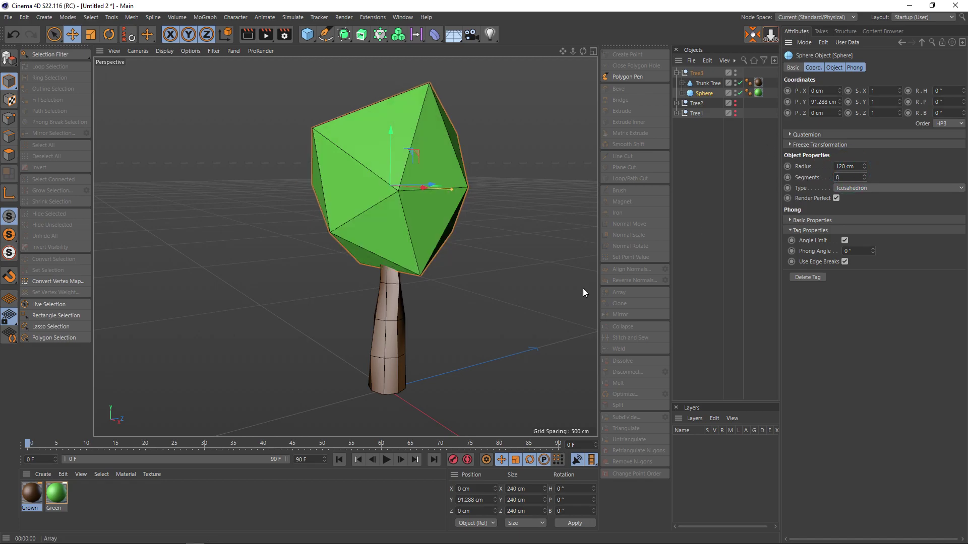
mouse_move(583, 292)
left_mouse_down("alt")
mouse_move(371, 284)
mouse_move(470, 278)
mouse_move(502, 305)
mouse_move(509, 298)
left_mouse_up("alt")
double_click(848, 166)
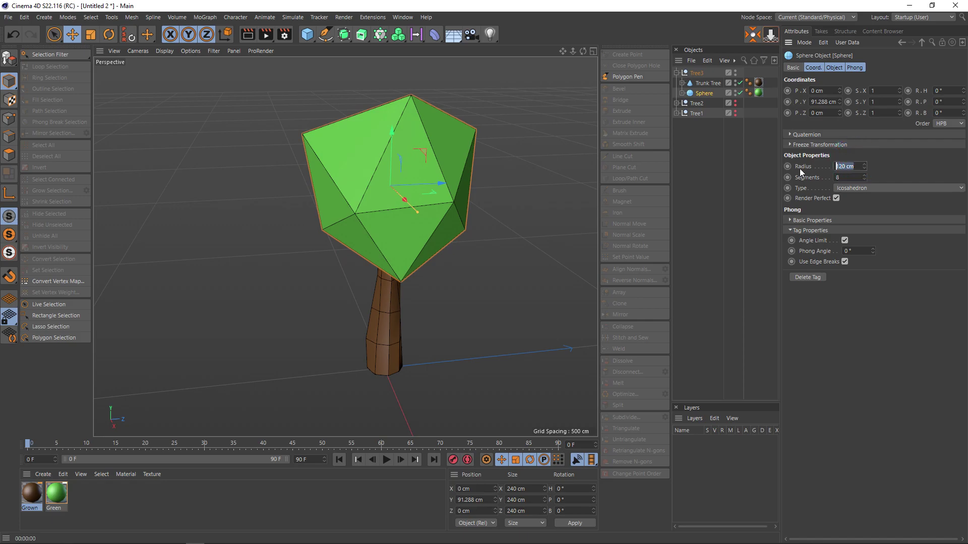
type("140")
key("Return")
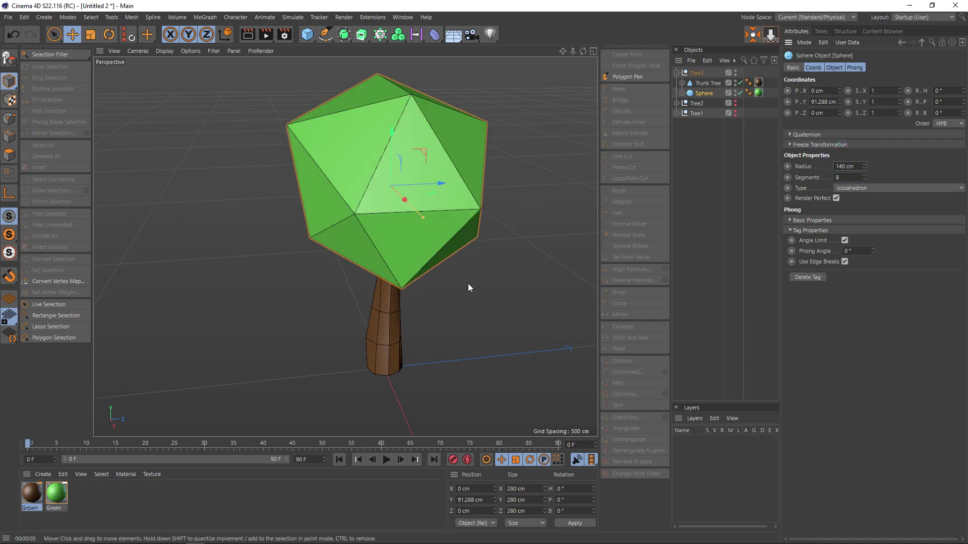
Recheck the canopy sphere's segment count and reveal its Displacer in the object list.
mouse_move(468, 284)
left_mouse_down("alt")
mouse_move(497, 225)
mouse_move(486, 262)
mouse_move(516, 279)
left_mouse_up("alt")
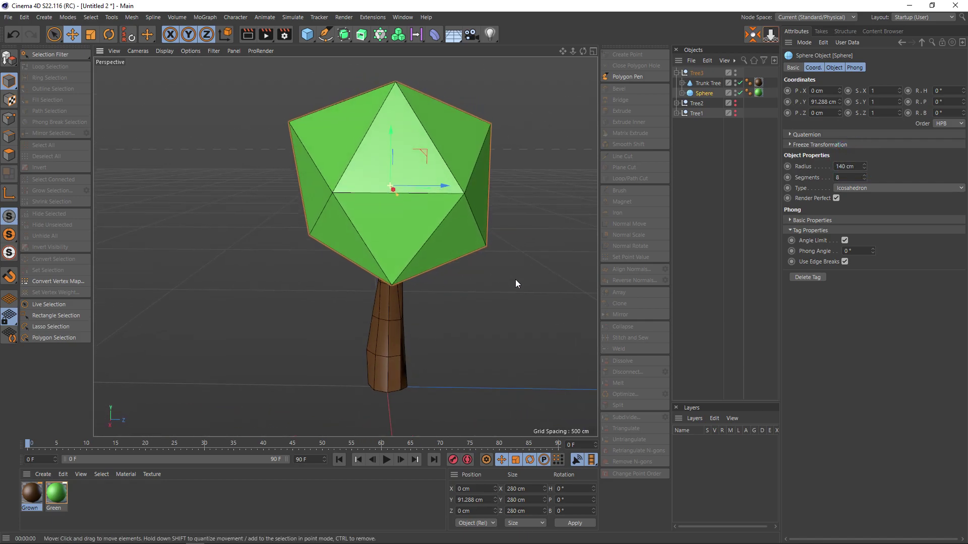
double_click(850, 177)
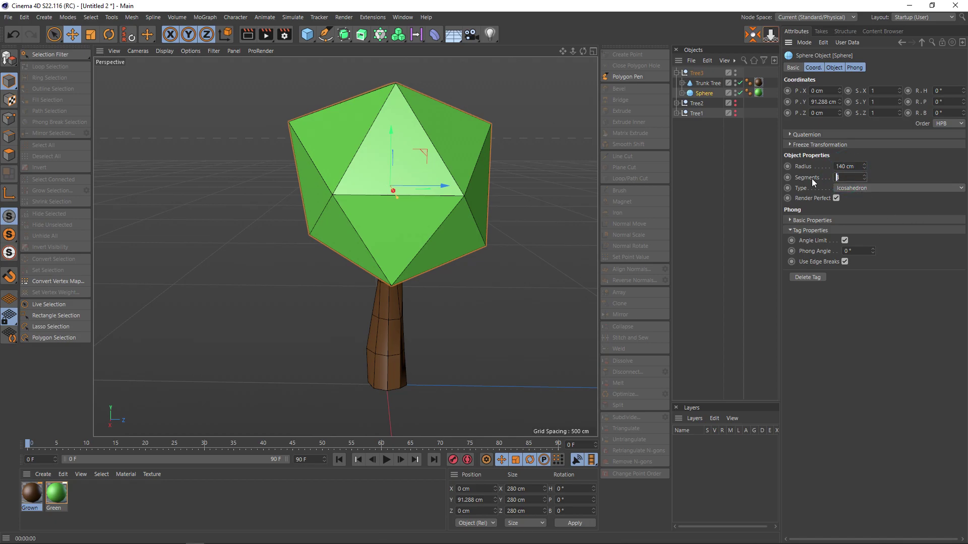
left_click(705, 152)
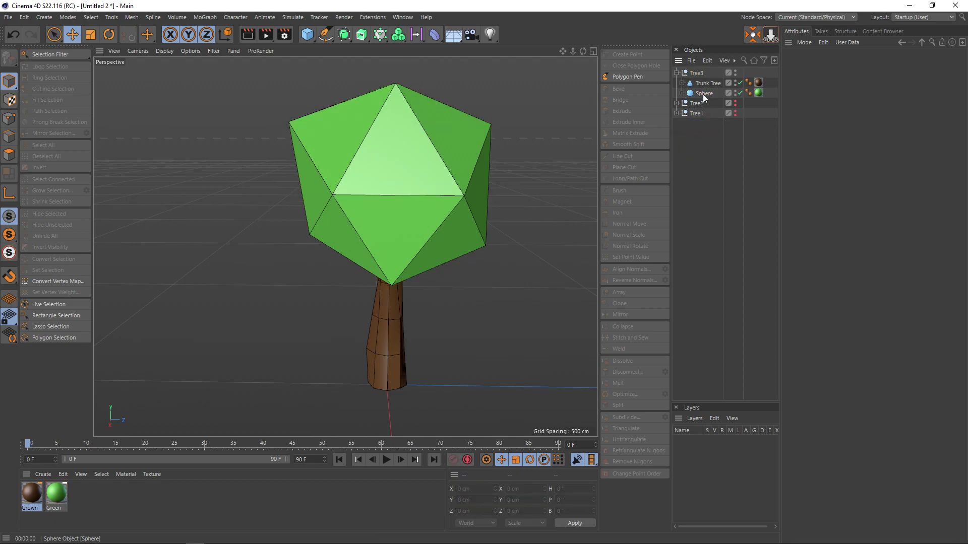
left_click(703, 93)
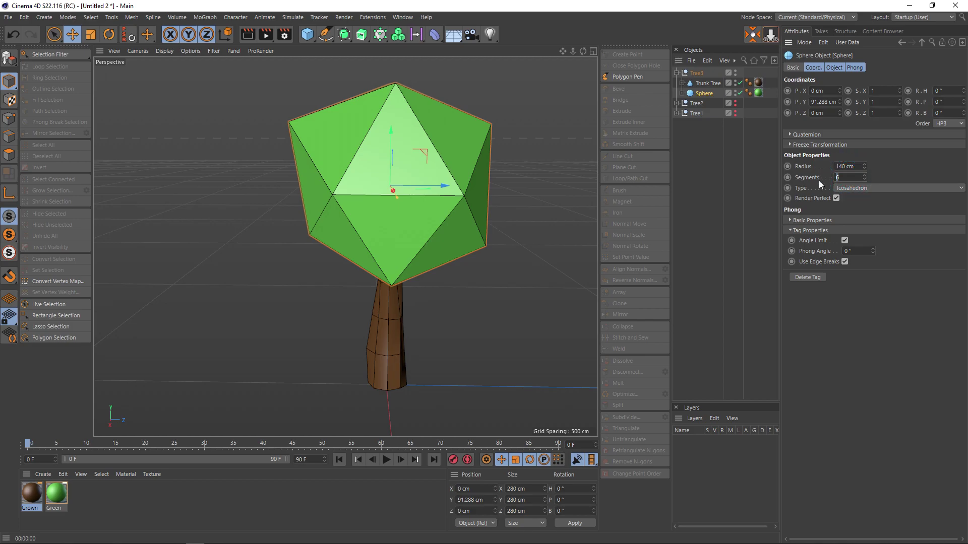
double_click(849, 176)
double_click(847, 178)
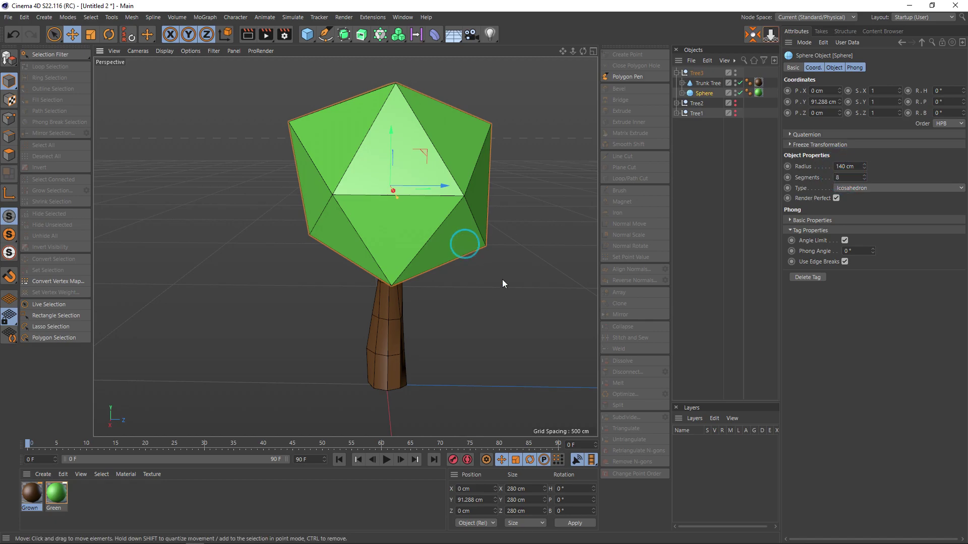
left_click(525, 283)
mouse_move(542, 287)
left_mouse_down("alt")
mouse_move(370, 274)
mouse_move(469, 292)
mouse_move(448, 319)
mouse_move(504, 282)
left_mouse_up("alt")
left_click(682, 93)
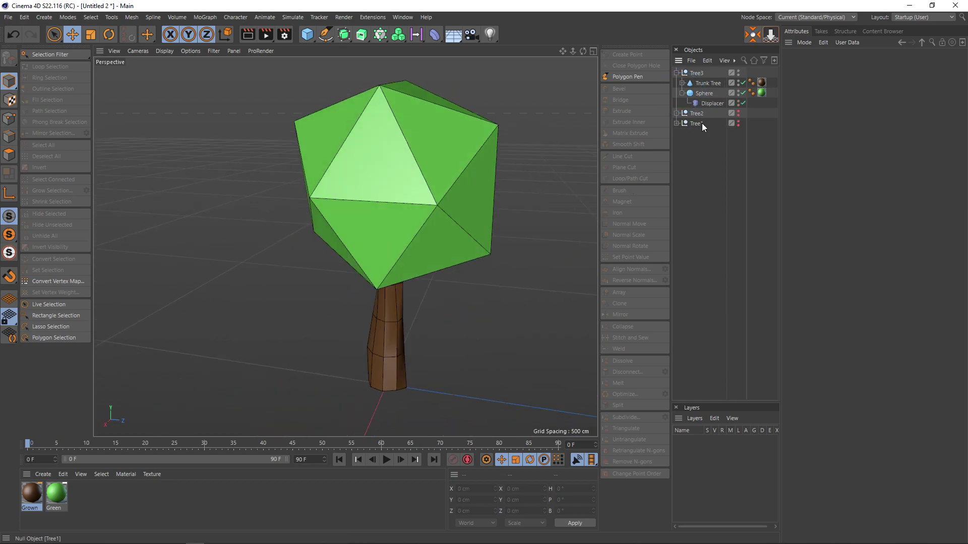
Set the canopy Displacer's height to 50 cm, after trying 40 and 30 cm.
left_click(709, 103)
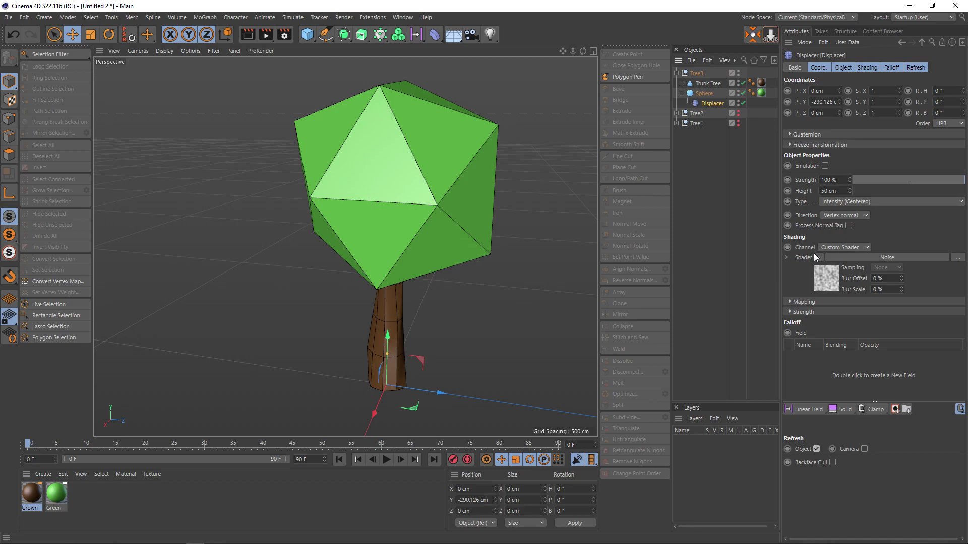
double_click(833, 191)
type("40")
key("Return")
double_click(833, 191)
type("30")
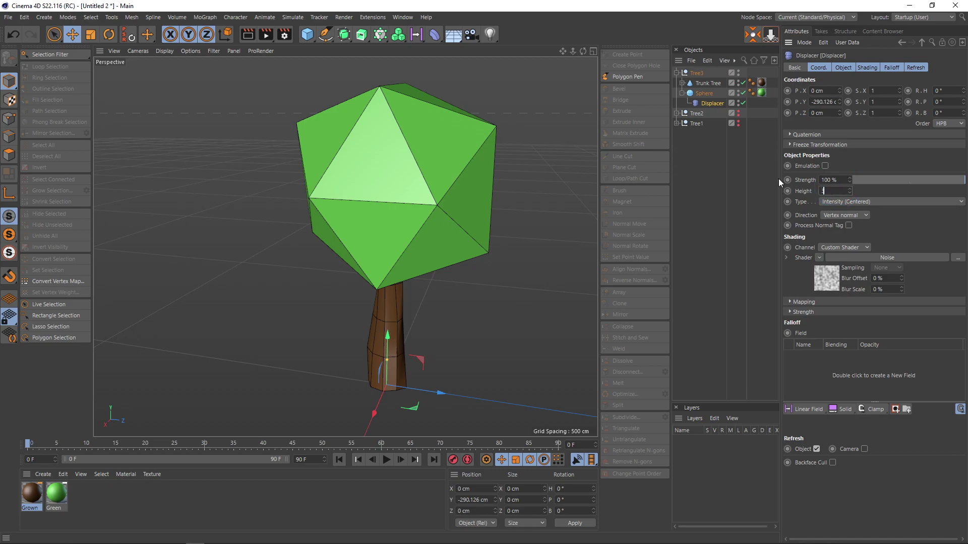
key("Return")
mouse_move(356, 275)
left_mouse_down("alt")
mouse_move(276, 224)
mouse_move(432, 291)
mouse_move(385, 277)
mouse_move(723, 227)
left_mouse_up("alt")
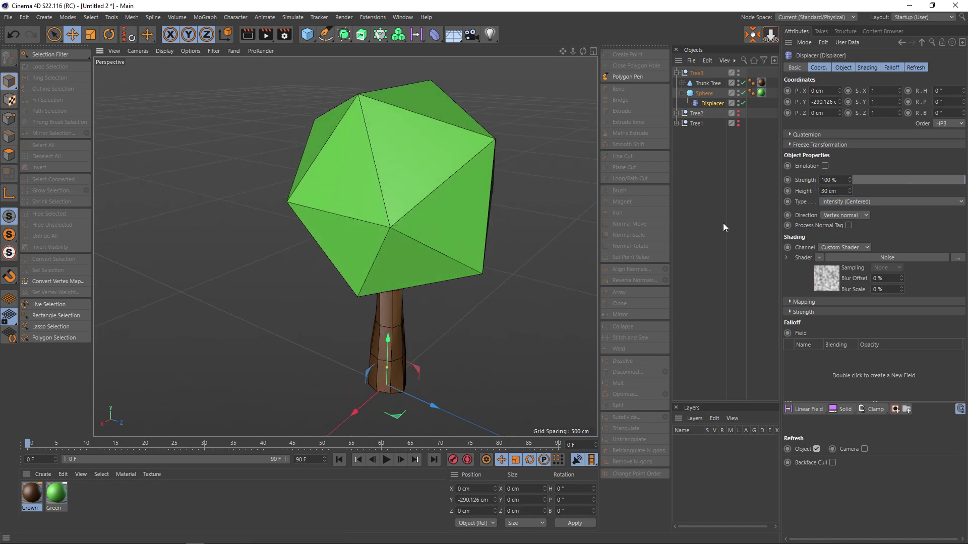
double_click(833, 191)
type("50")
key("Return")
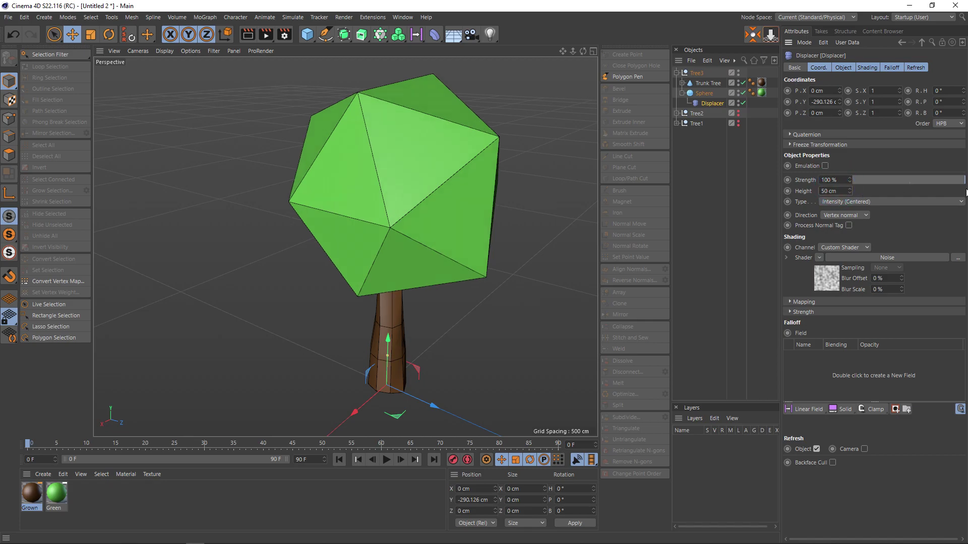
Adjust the canopy Displacer's strength to about 69%.
left_click_drag(963, 181, 843, 182)
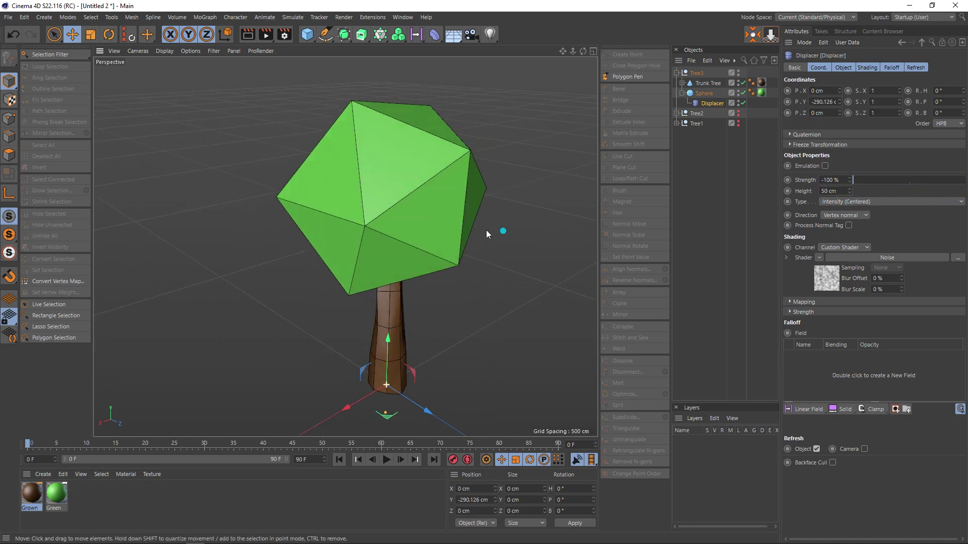
left_click_drag(486, 230, 438, 195, "alt")
left_click_drag(883, 178, 940, 176)
mouse_move(428, 200)
left_mouse_down("alt")
mouse_move(373, 197)
mouse_move(403, 255)
left_mouse_up("alt")
left_click_drag(939, 180, 949, 180)
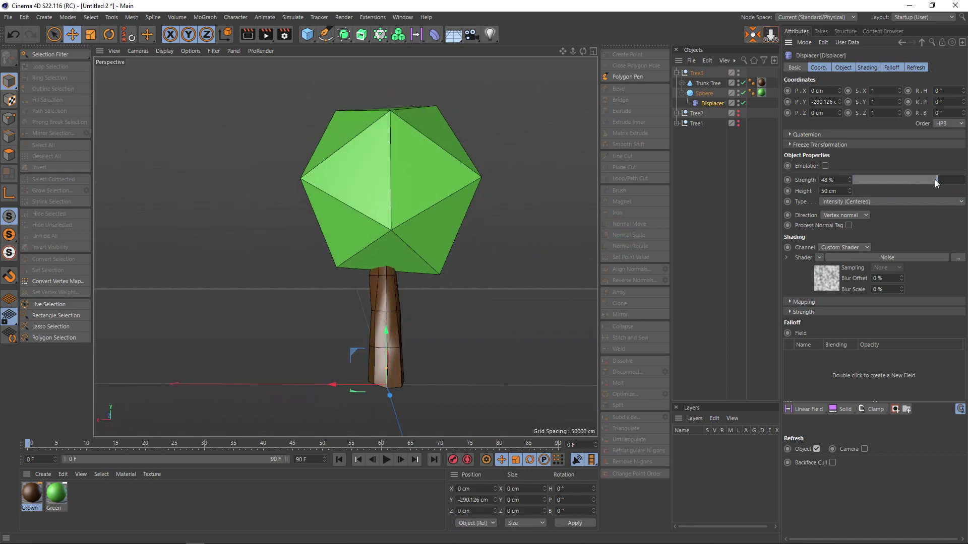
mouse_move(481, 282)
left_mouse_down("alt")
mouse_move(544, 302)
mouse_move(491, 306)
left_mouse_up("alt")
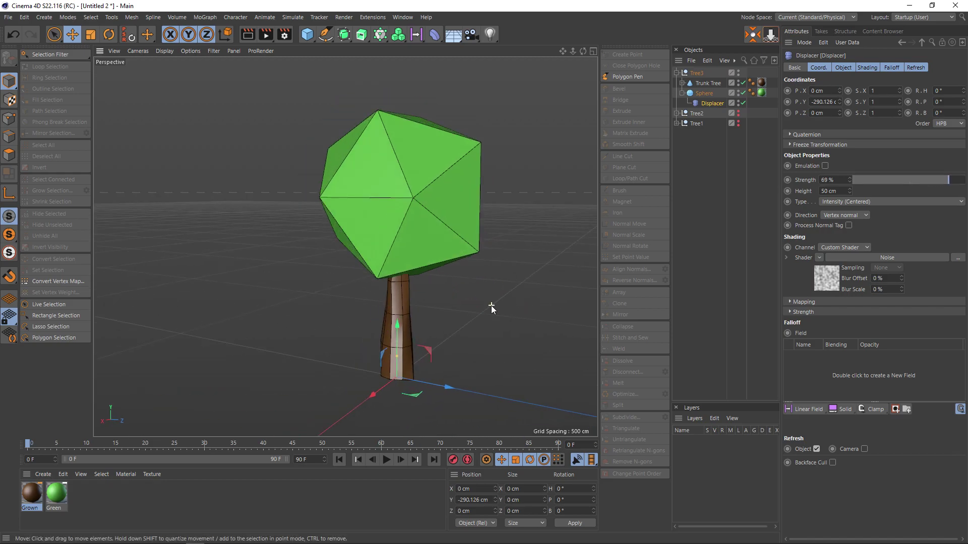
scroll(491, 305, "down", 2)
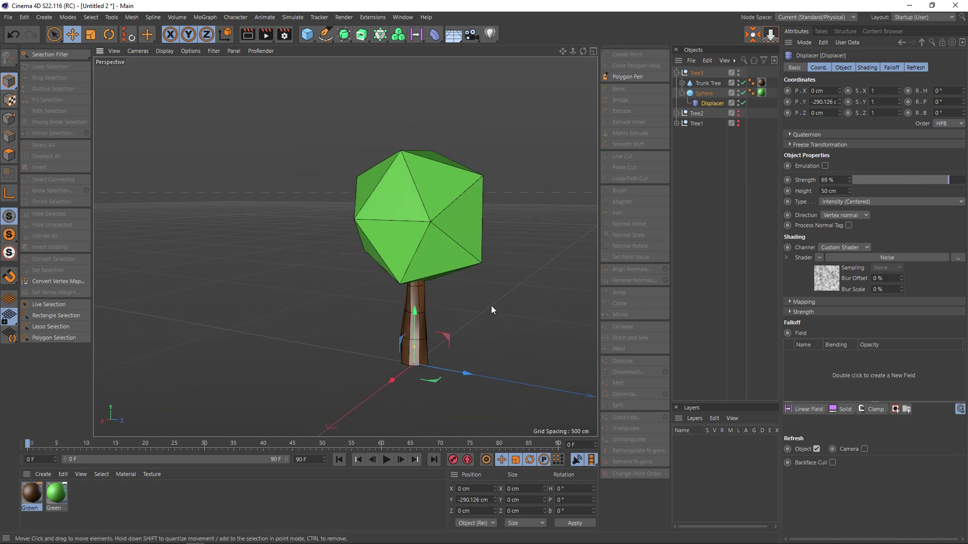
Collapse Tree3's hierarchy and render a preview of the view.
left_click(682, 93)
left_click(677, 73)
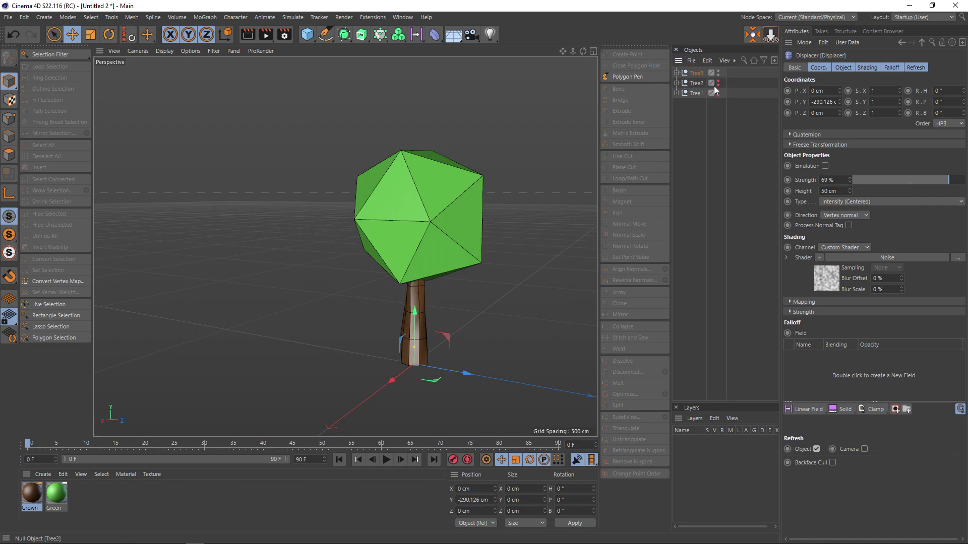
scroll(508, 273, "up", 2)
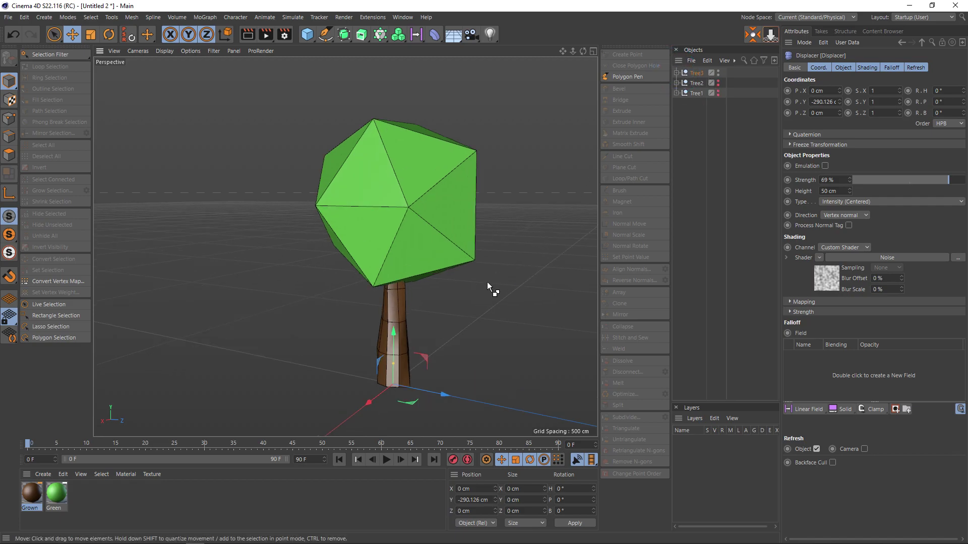
key("ctrl+r")
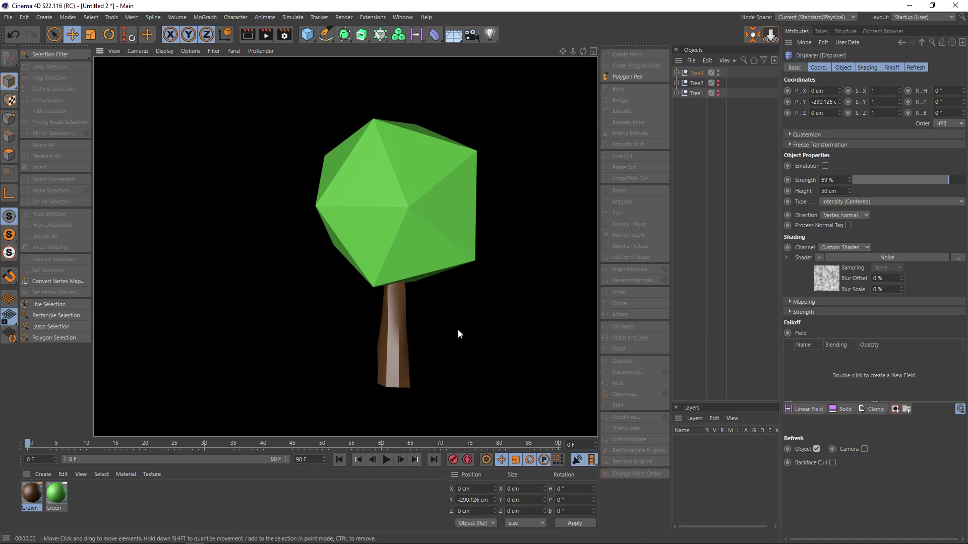
Unhide Tree1 and Tree2 and move Tree1 left along Z.
scroll(458, 328, "down", 1)
scroll(441, 311, "down", 1)
scroll(441, 311, "down", 1)
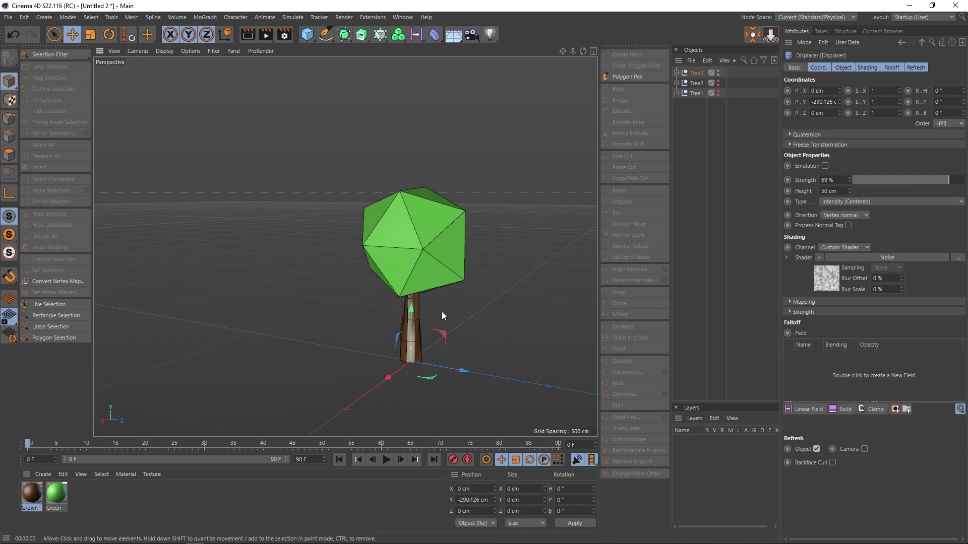
scroll(442, 312, "down", 1)
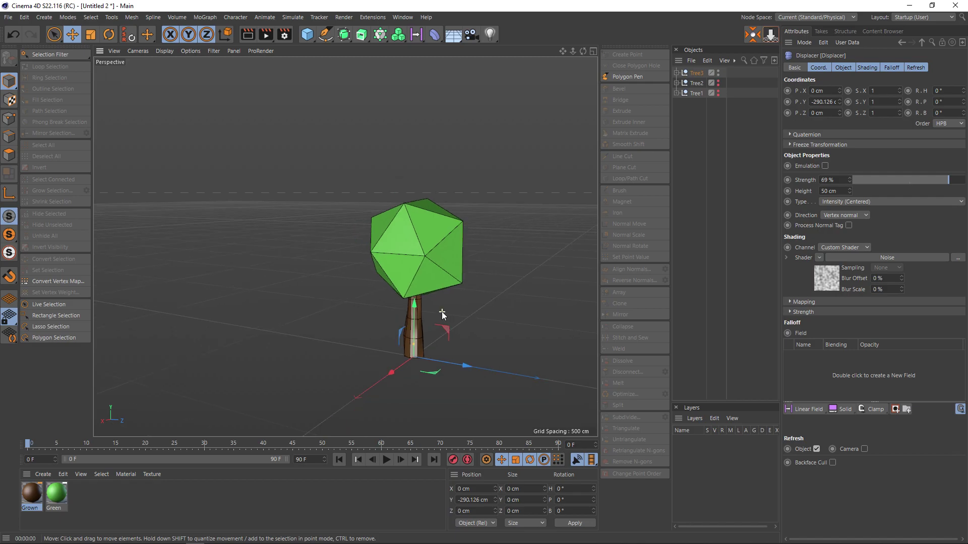
left_click(719, 83)
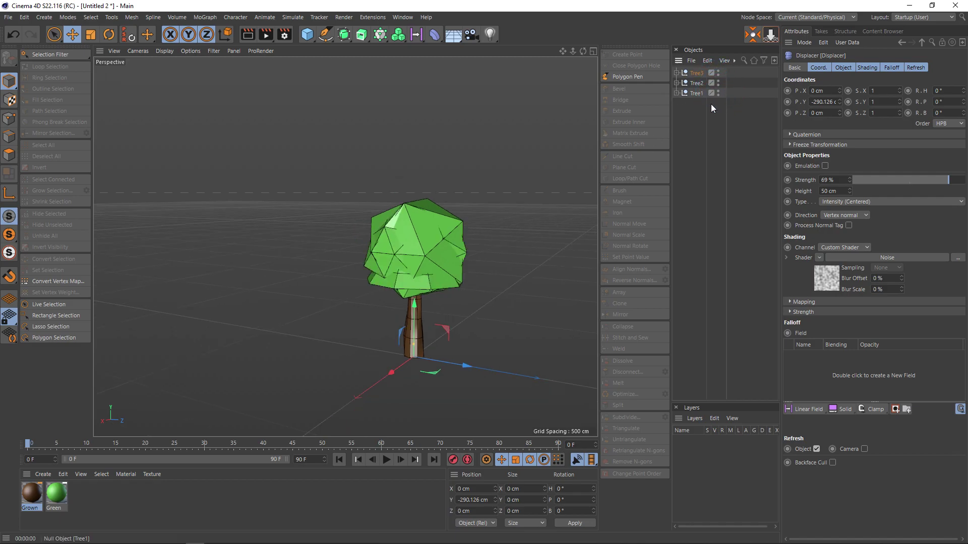
left_click(690, 96)
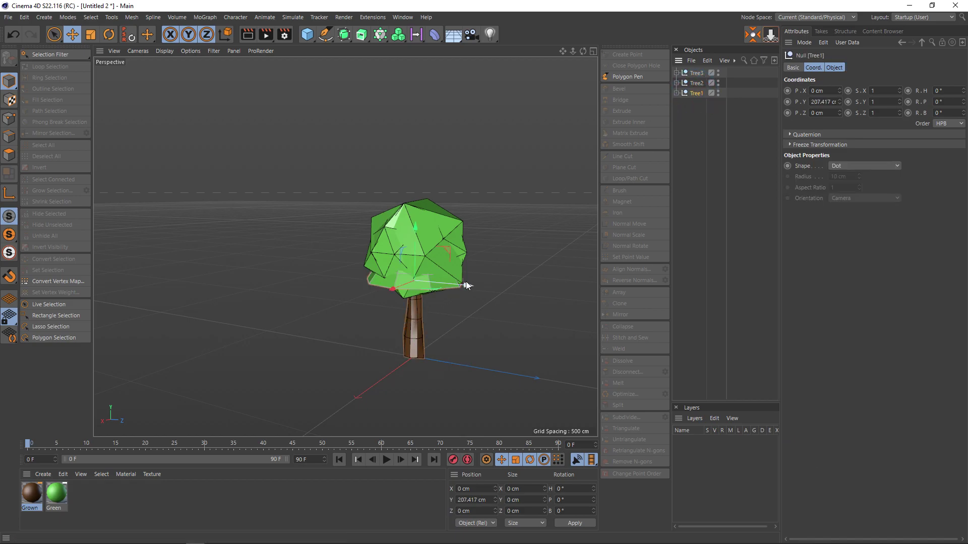
left_click_drag(466, 283, 346, 273)
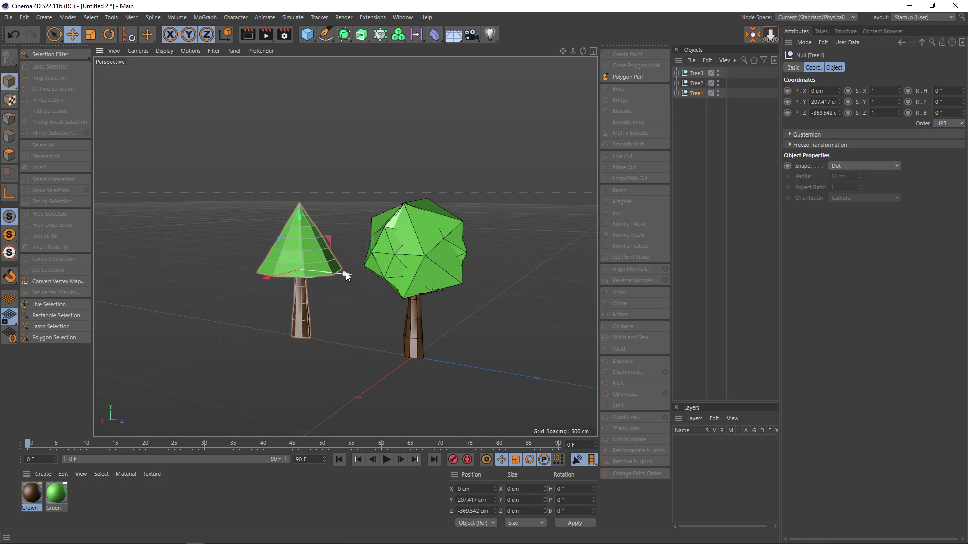
Move Tree2 right along Z for even spacing and render a preview of all three trees.
left_click(696, 83)
left_click_drag(470, 286, 589, 298)
right_click_drag(581, 300, 398, 290, "alt")
mouse_move(496, 298)
left_mouse_down()
mouse_move(519, 298)
mouse_move(528, 357)
left_mouse_up()
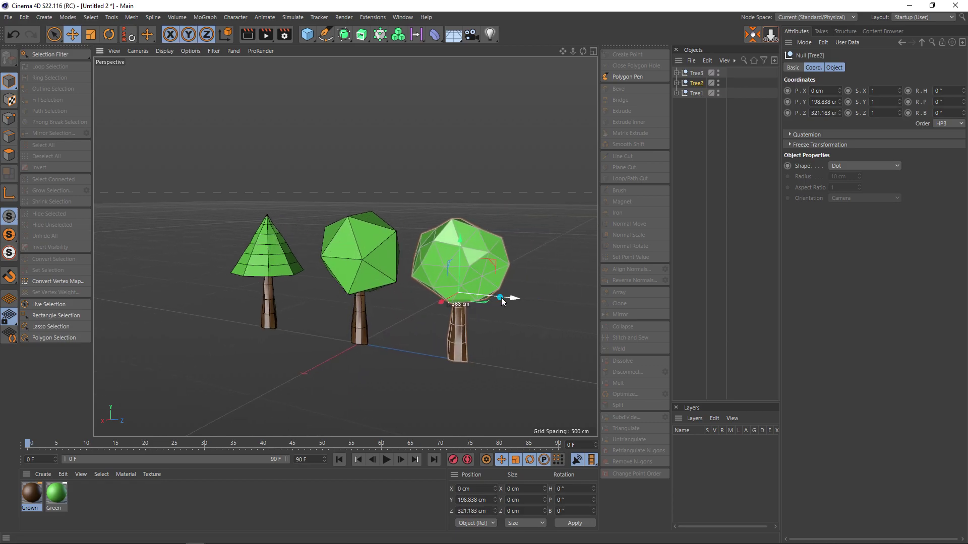
right_click_drag(336, 350, 358, 327, "alt")
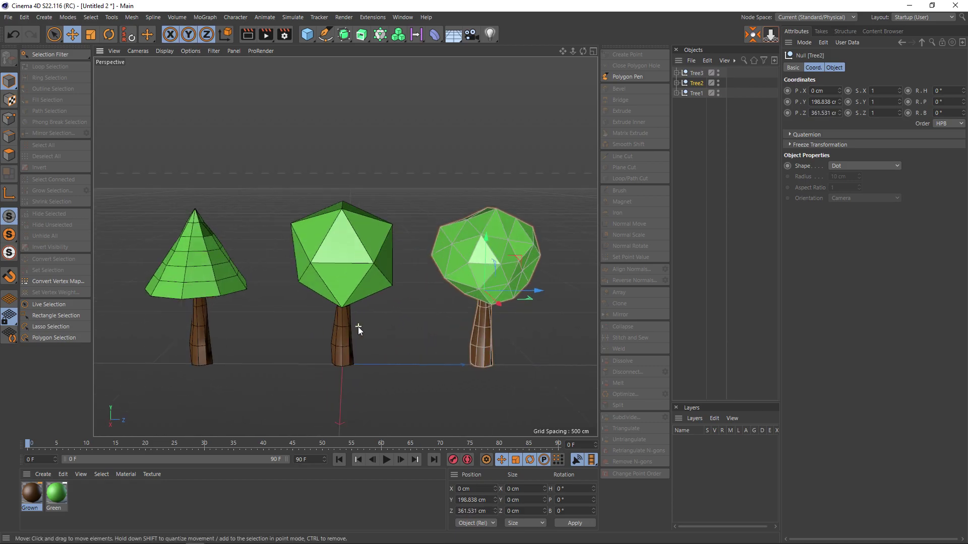
middle_click_drag(351, 322, 341, 315, "alt")
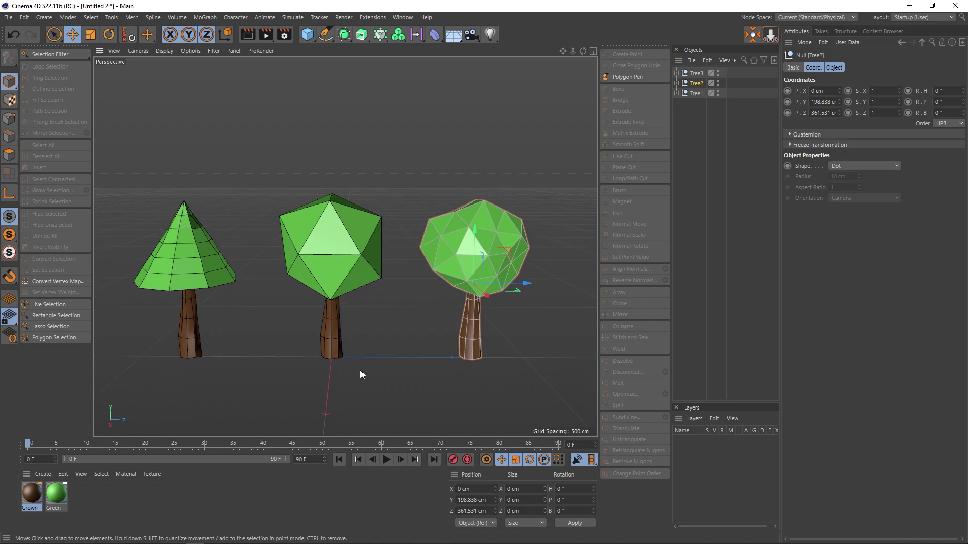
left_click(361, 377)
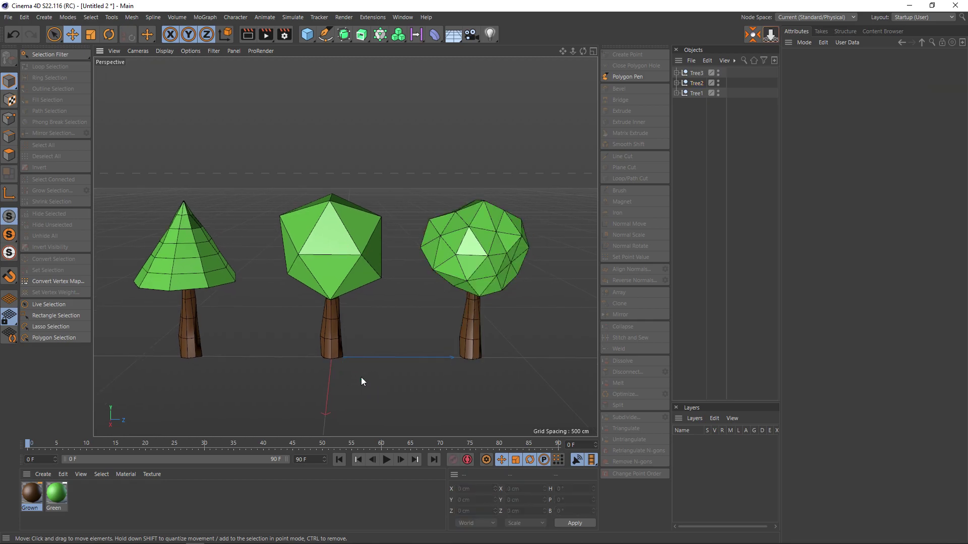
key("ctrl+r")
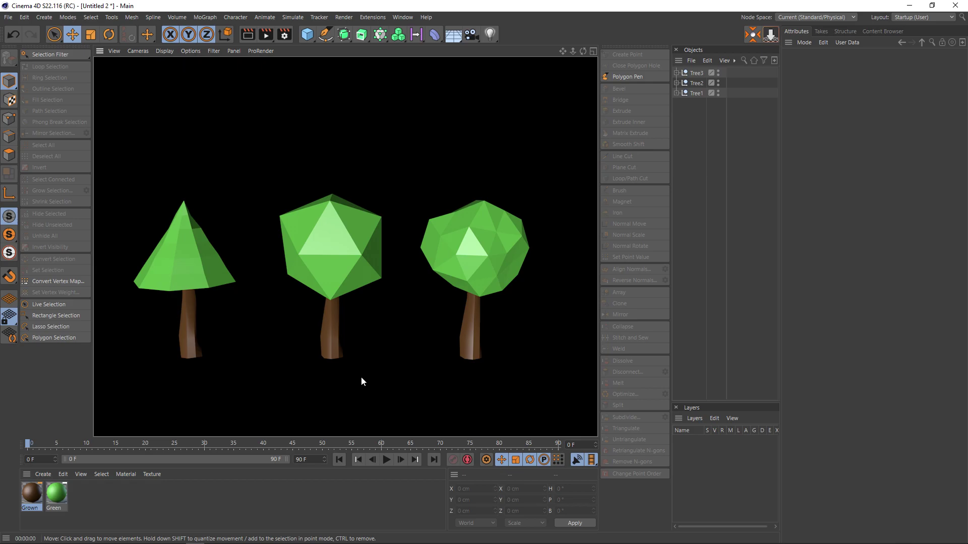
left_click(410, 341)
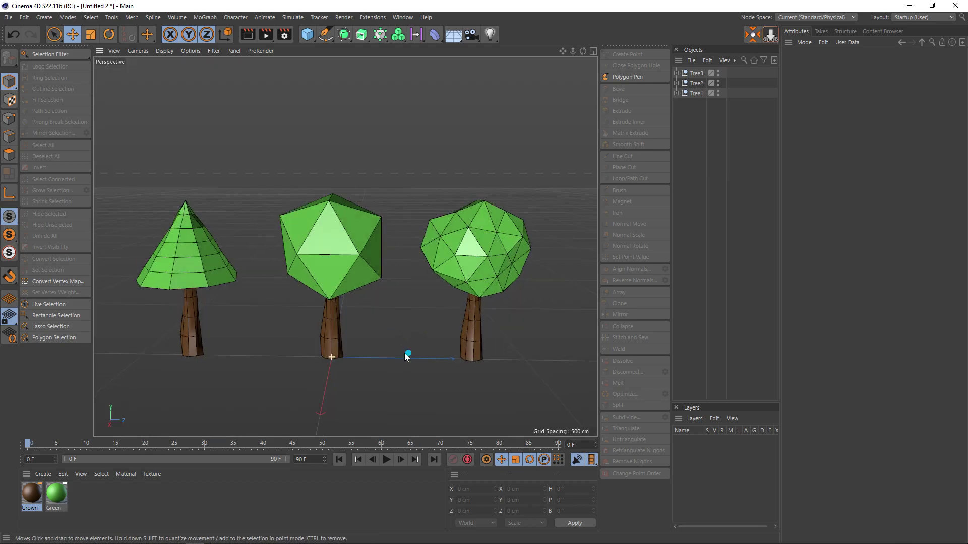
Raise the Noise seed on Tree2's trunk Displacer from 667 to 672.
mouse_move(406, 349)
left_mouse_down("alt")
mouse_move(345, 350)
mouse_move(361, 349)
left_mouse_up("alt")
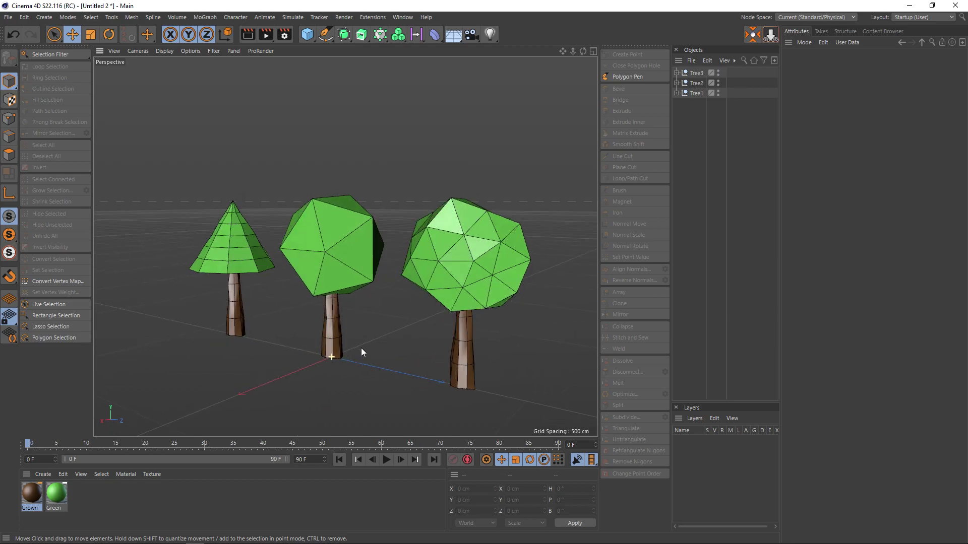
left_click(490, 267)
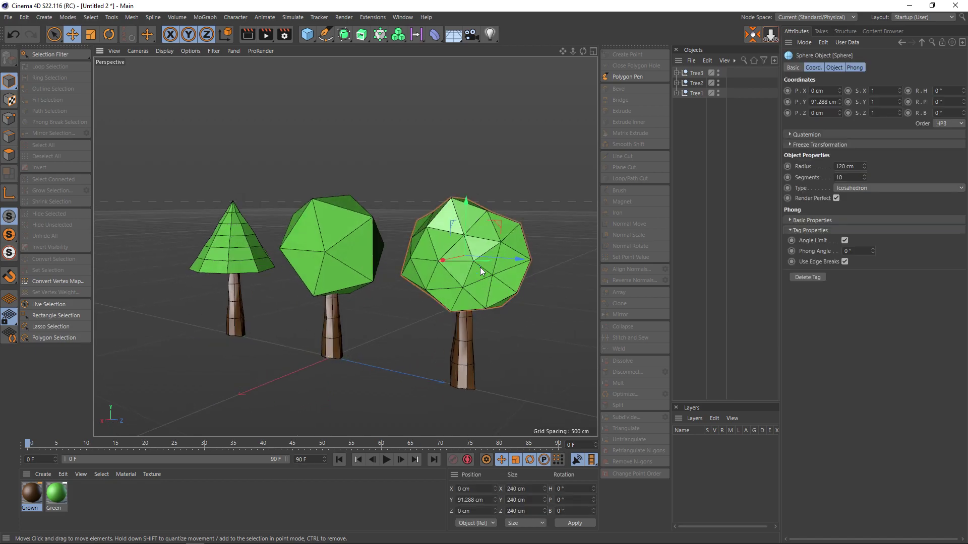
left_click(677, 82)
left_click(706, 95)
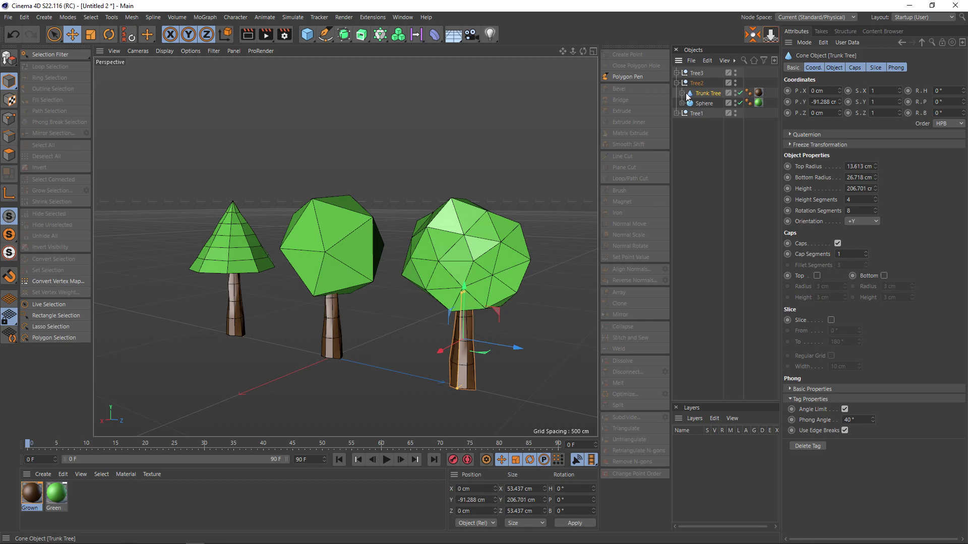
left_click(682, 93)
left_click(710, 104)
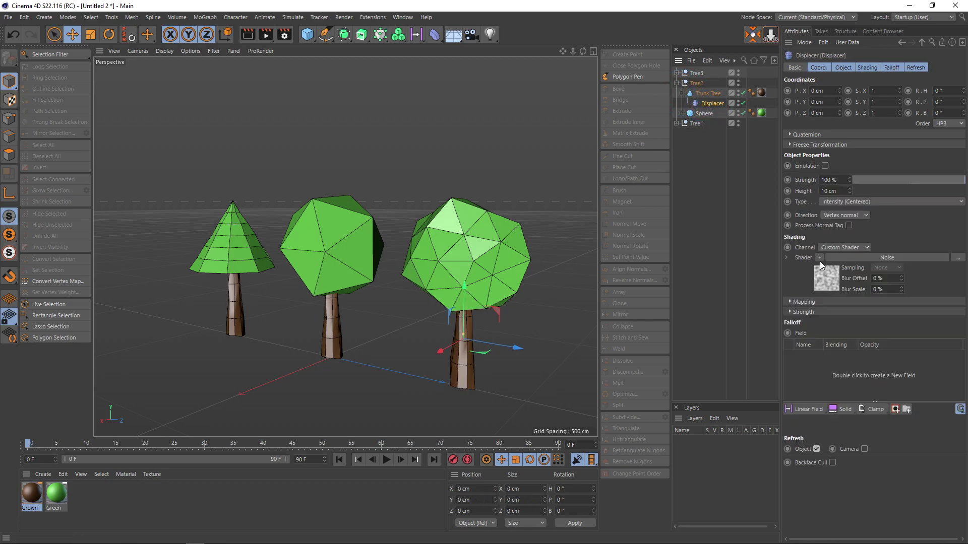
left_click(845, 257)
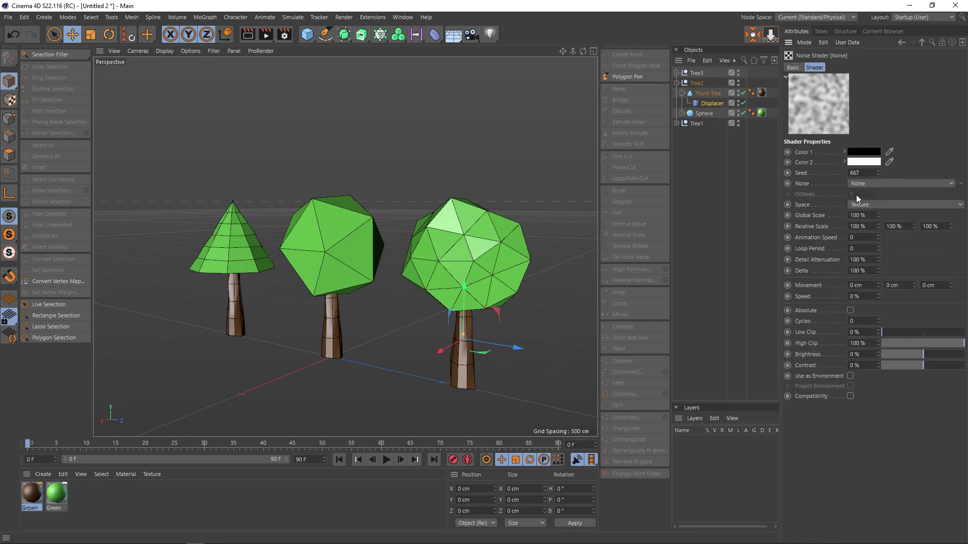
left_click(878, 171)
left_click(878, 171)
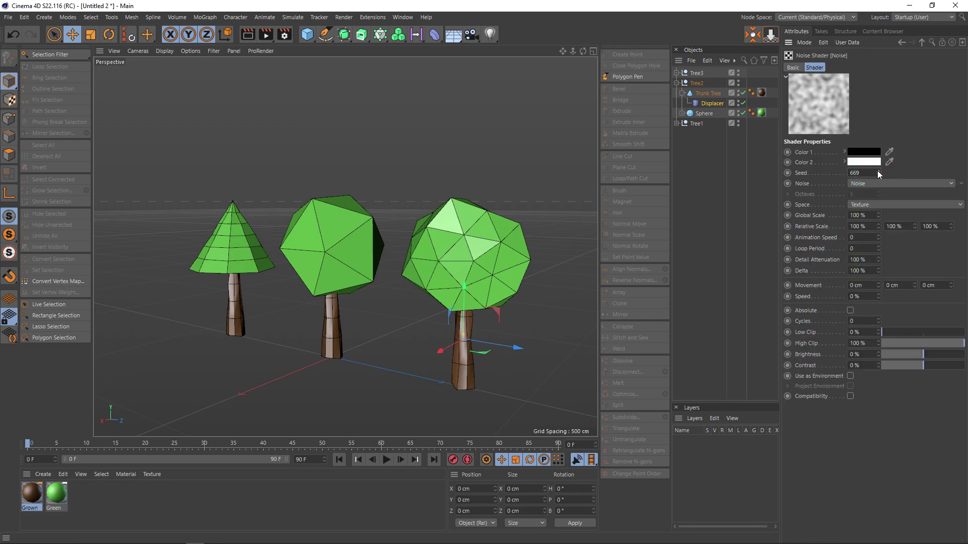
left_click(878, 171)
left_click(878, 171)
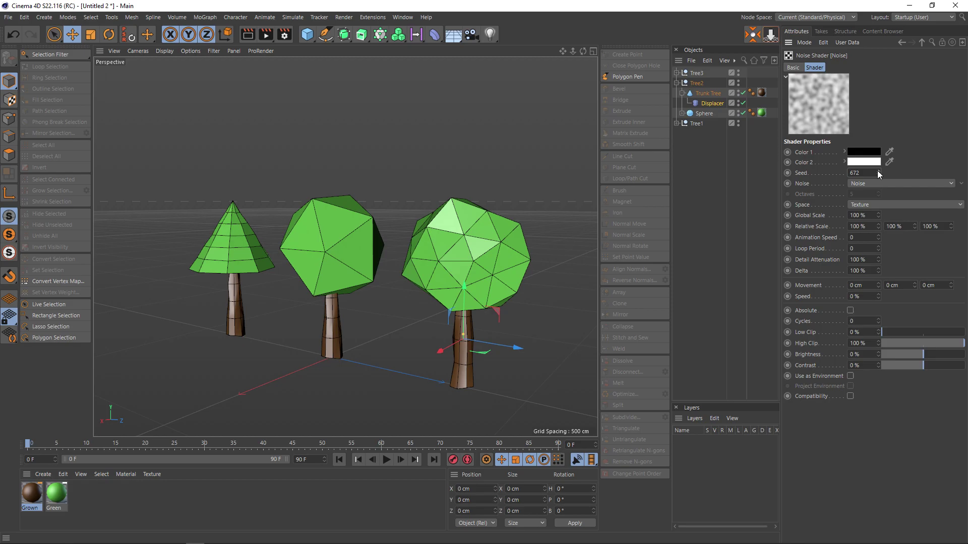
mouse_move(557, 379)
left_mouse_down("alt")
mouse_move(500, 384)
mouse_move(584, 380)
left_mouse_up("alt")
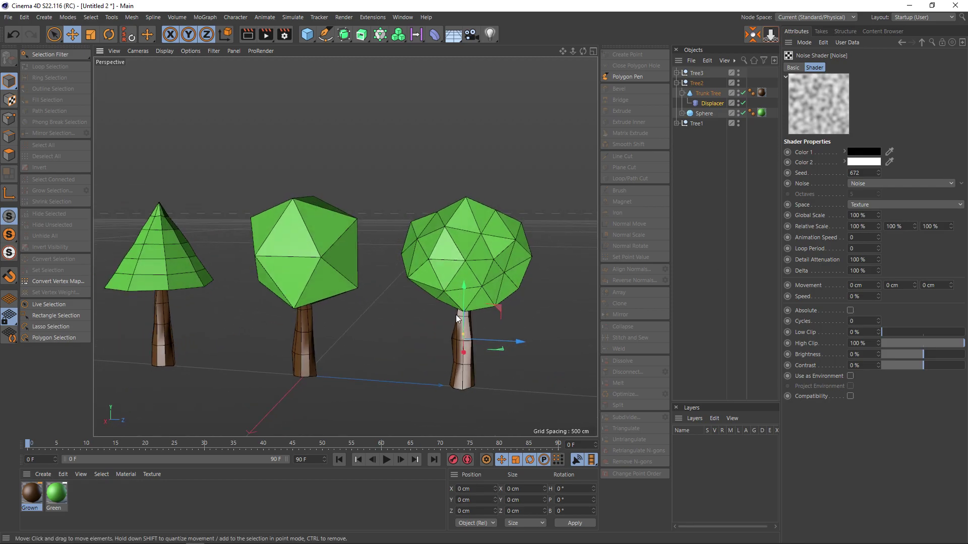
left_click(678, 84)
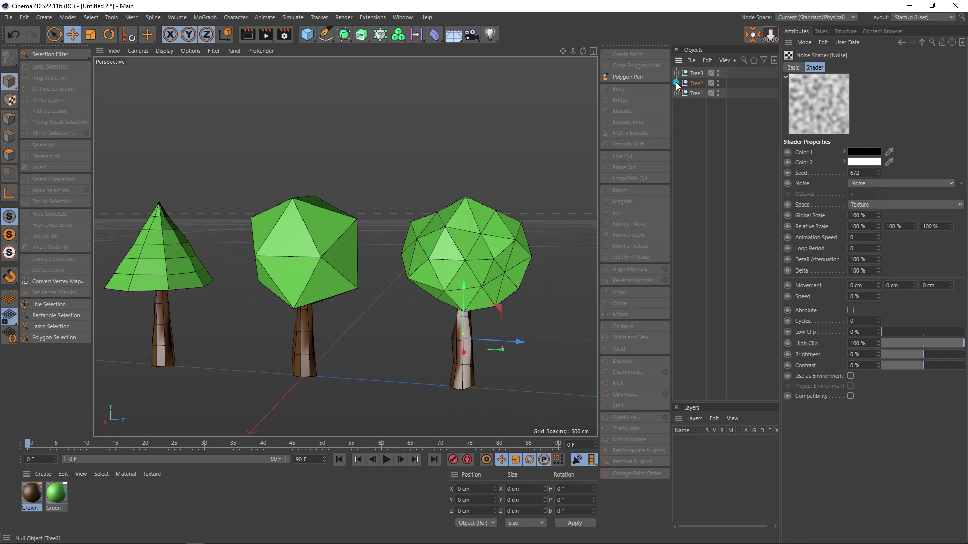
left_click(694, 134)
left_click_drag(550, 203, 481, 193, "alt")
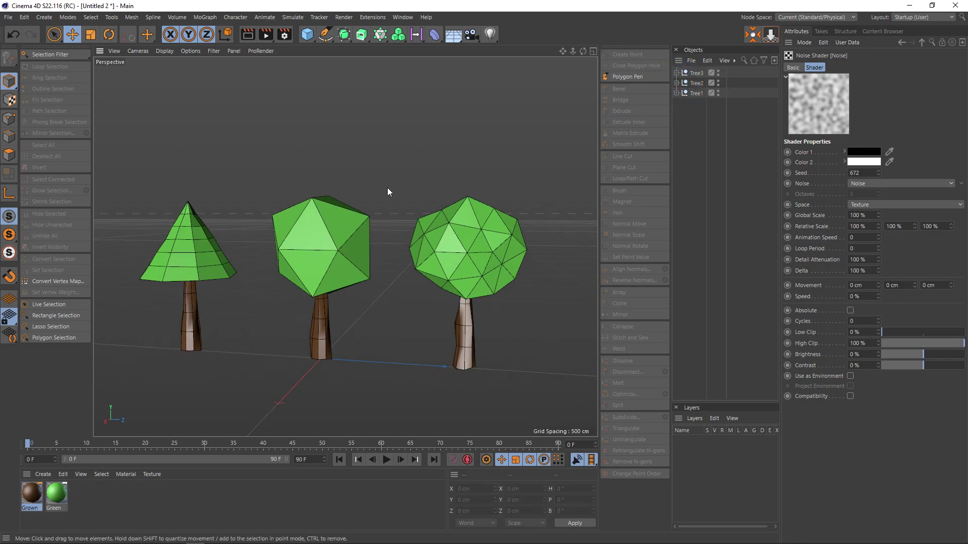
left_click_drag(387, 191, 391, 169, "alt")
key("ctrl+r")
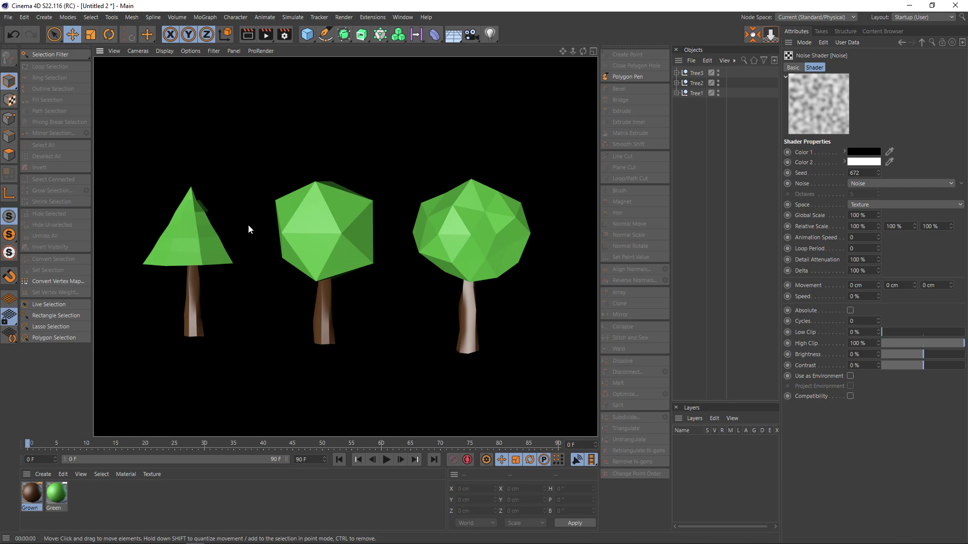
left_click_drag(213, 285, 316, 253, "alt")
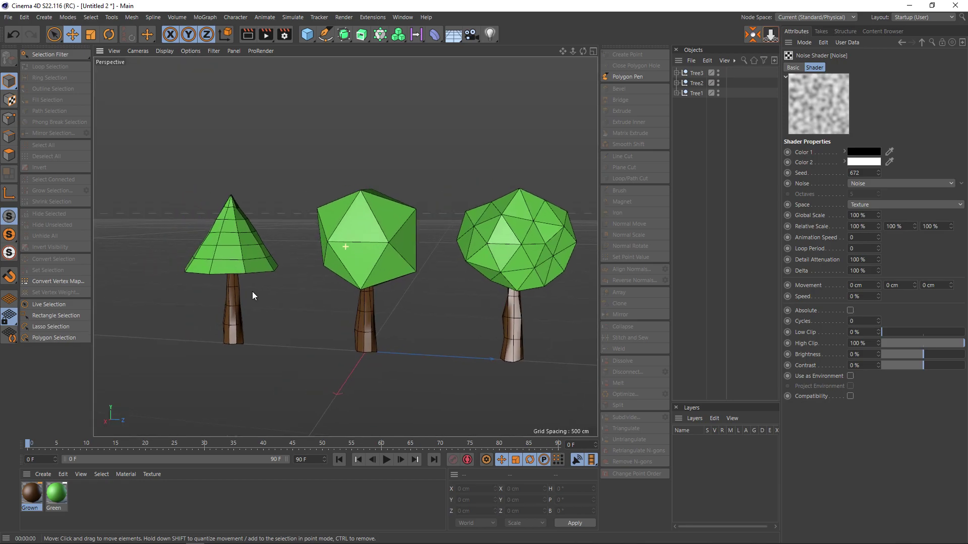
left_click(306, 247)
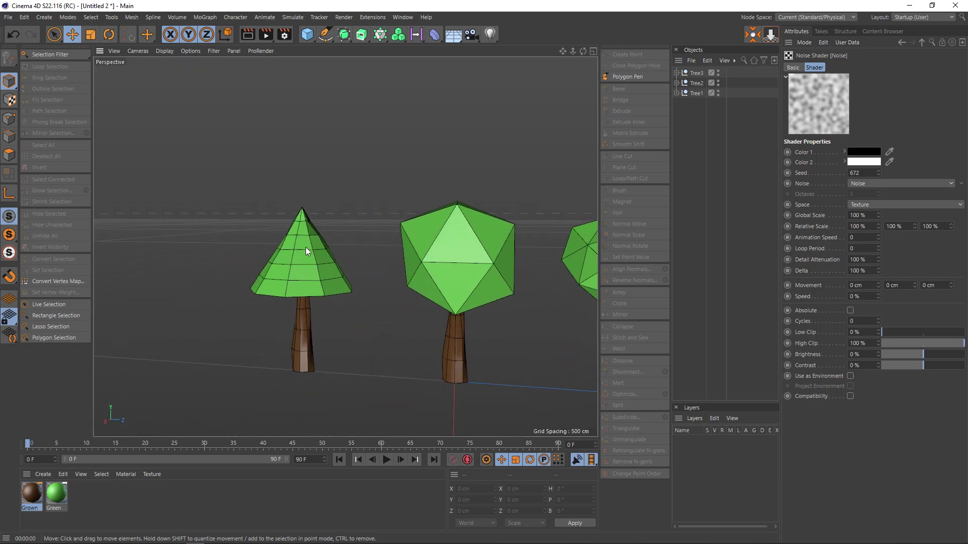
Stretch Tree1's cone canopy taller, to a height of about 397 cm.
left_click(677, 93)
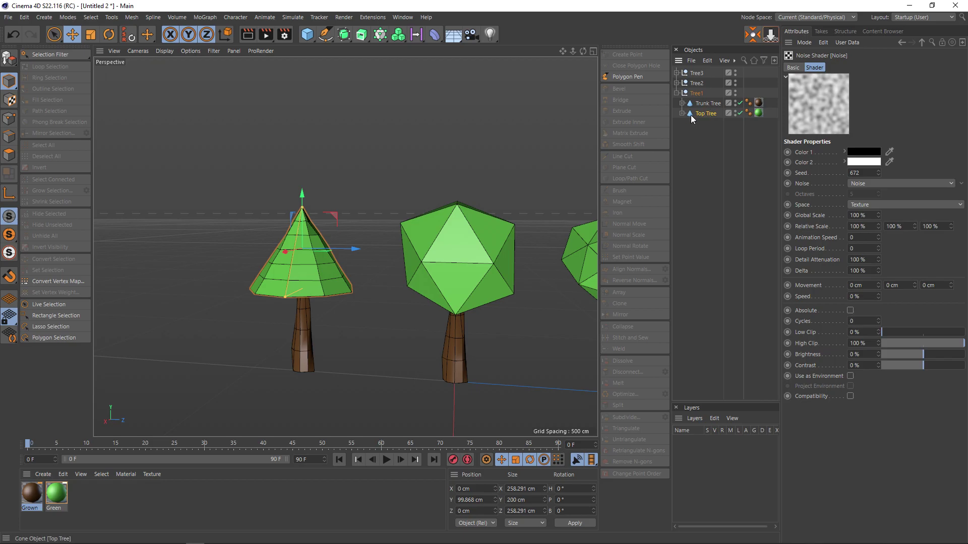
left_click(691, 114)
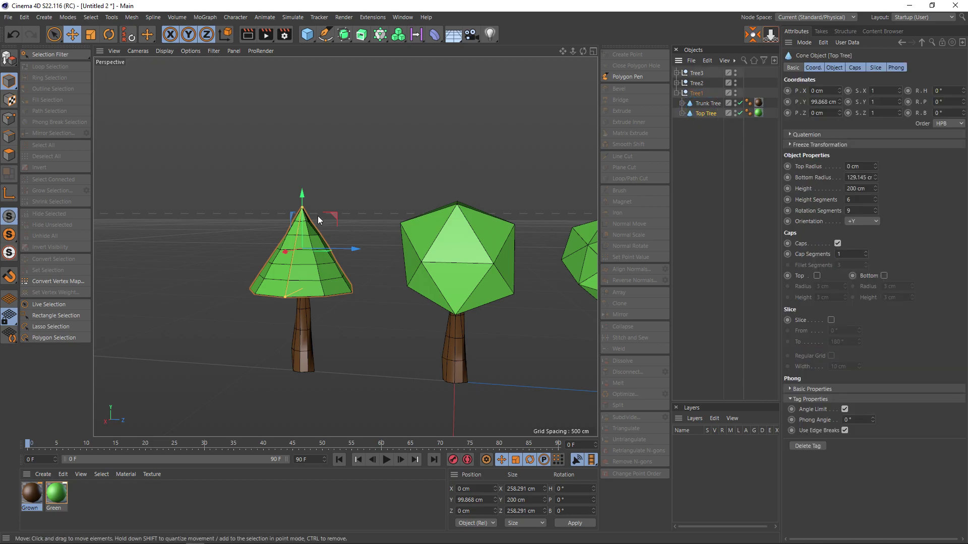
scroll(314, 215, "up", 2)
left_click_drag(299, 206, 306, 182)
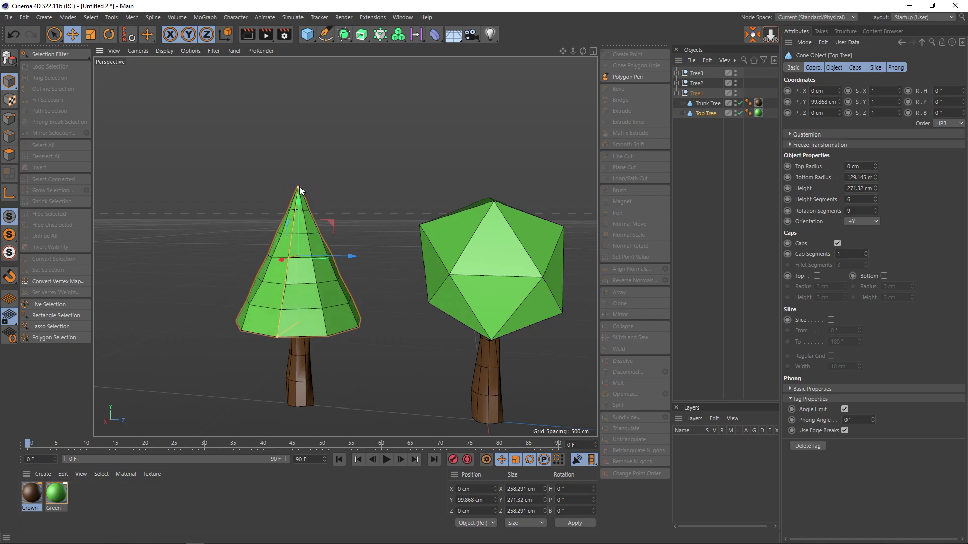
scroll(307, 204, "down", 1)
mouse_move(307, 204)
middle_mouse_down()
mouse_move(272, 212)
mouse_move(290, 227)
middle_mouse_up()
scroll(291, 227, "down", 1)
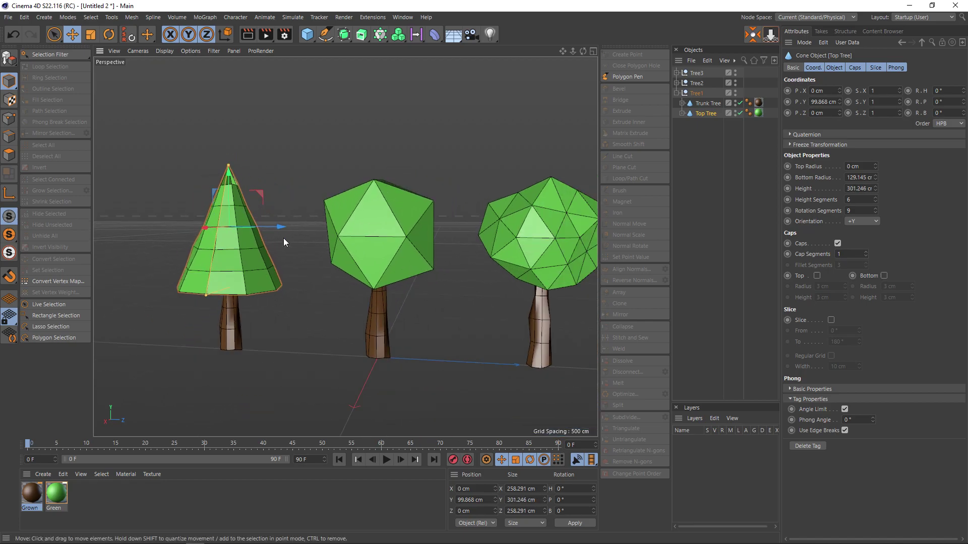
left_click_drag(326, 273, 299, 274, "alt")
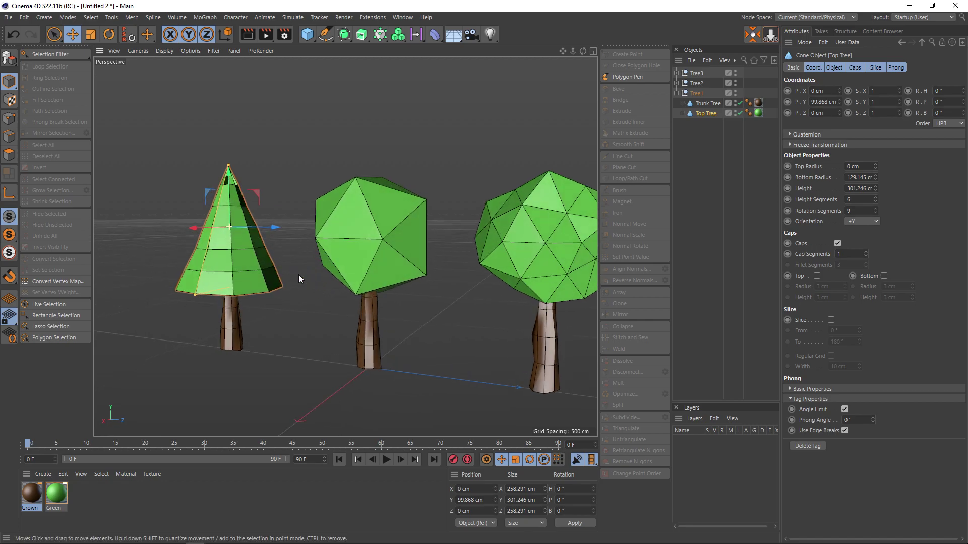
left_click_drag(228, 165, 229, 148)
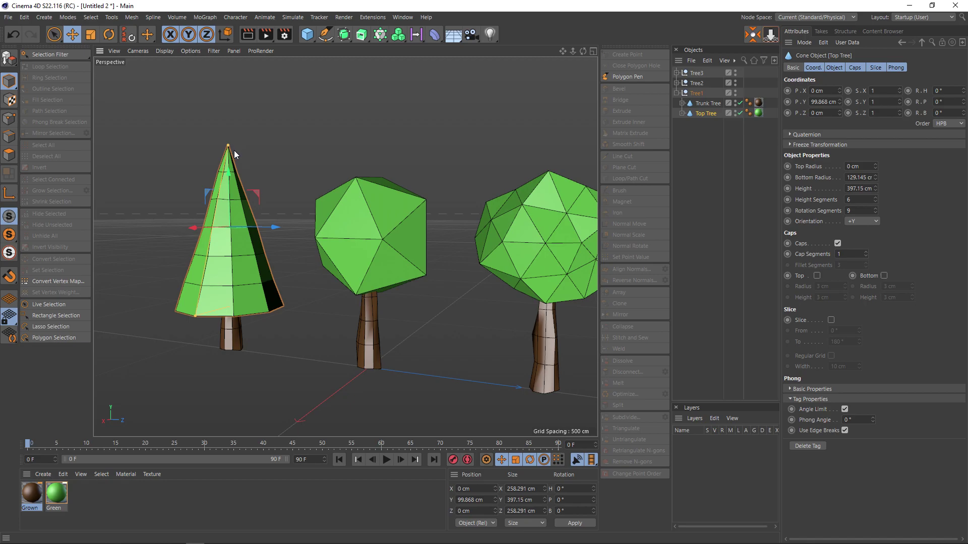
scroll(295, 342, "down", 3)
mouse_move(357, 350)
left_mouse_down("alt")
mouse_move(317, 362)
mouse_move(382, 353)
mouse_move(308, 355)
mouse_move(361, 360)
mouse_move(335, 356)
left_mouse_up("alt")
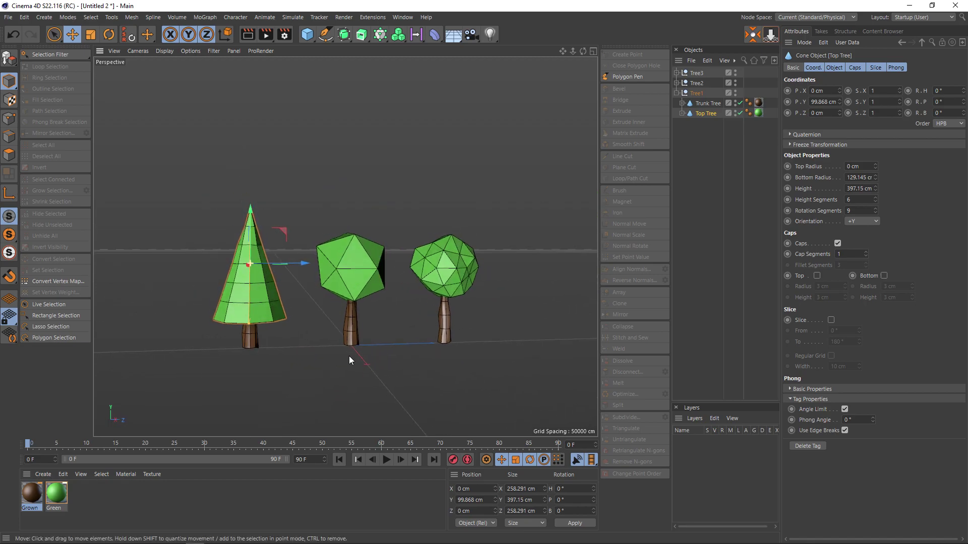
left_click(325, 379)
left_click(459, 280)
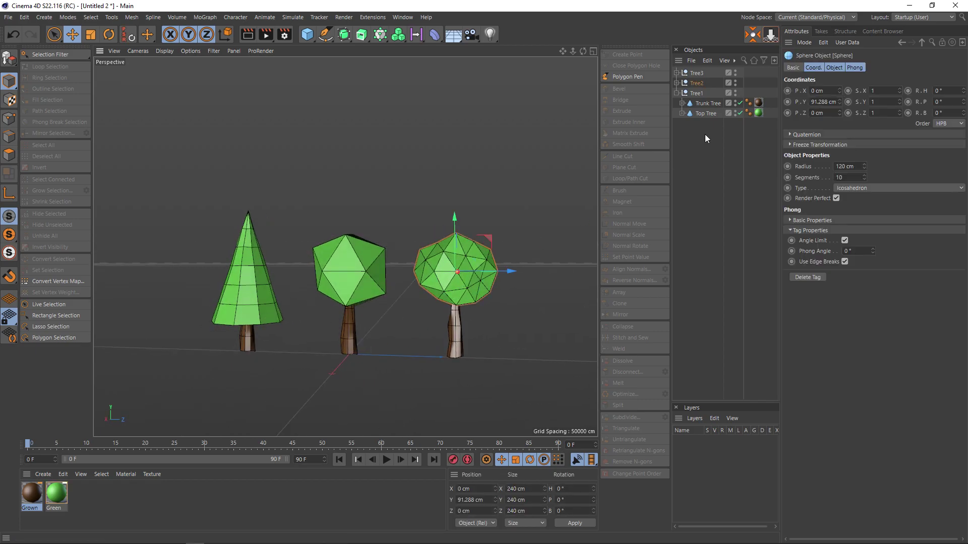
Set the third tree's sphere canopy radius to 140 cm and collapse the tree groups.
left_click(676, 83)
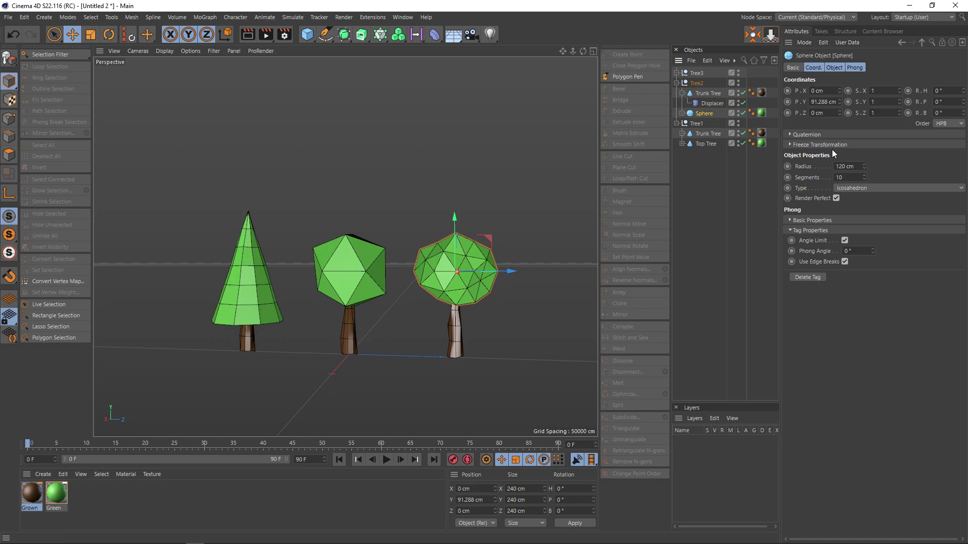
double_click(852, 166)
type("140")
key("Return")
left_click(467, 193)
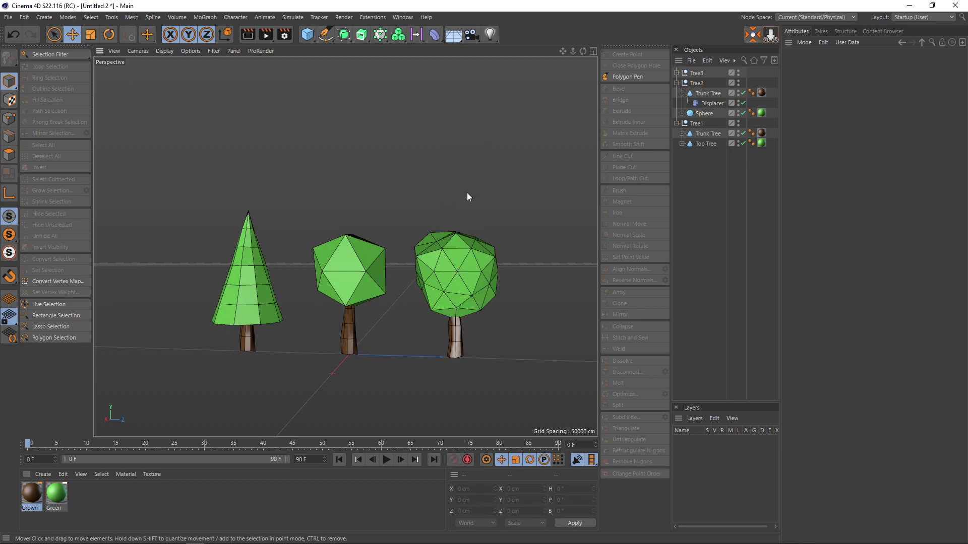
mouse_move(409, 250)
left_mouse_down("alt")
mouse_move(424, 362)
mouse_move(466, 375)
mouse_move(451, 342)
mouse_move(402, 366)
mouse_move(424, 375)
mouse_move(416, 372)
left_mouse_up("alt")
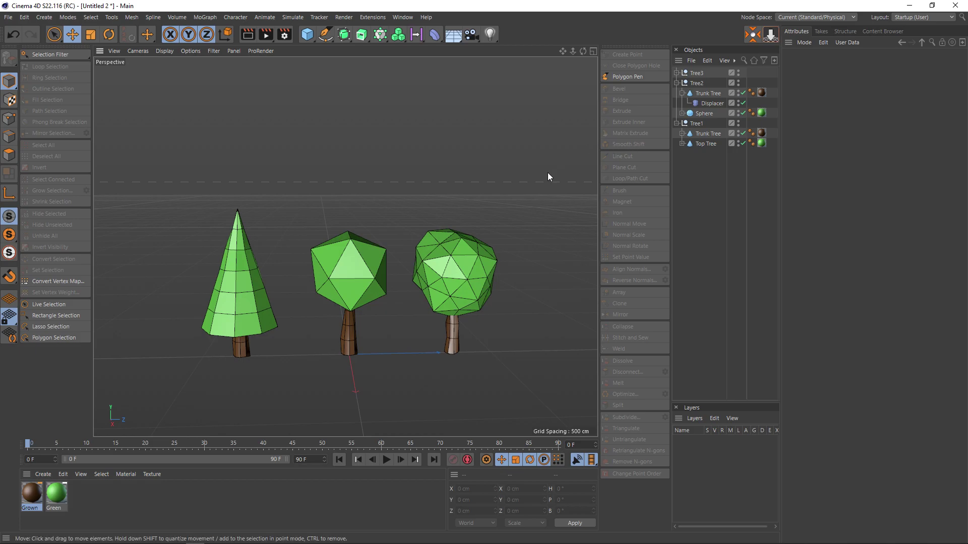
left_click(677, 83)
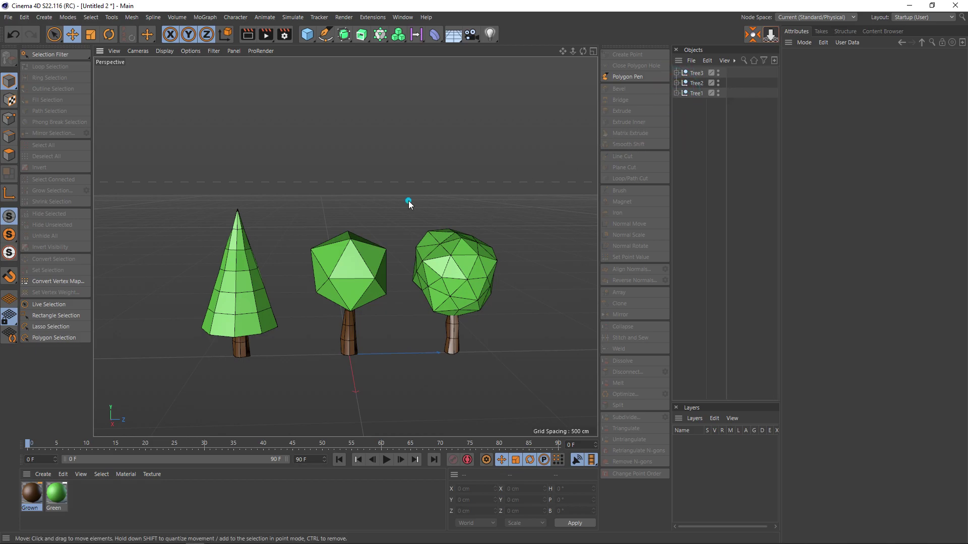
mouse_move(408, 201)
left_mouse_down("alt")
mouse_move(393, 204)
mouse_move(385, 187)
left_mouse_up("alt")
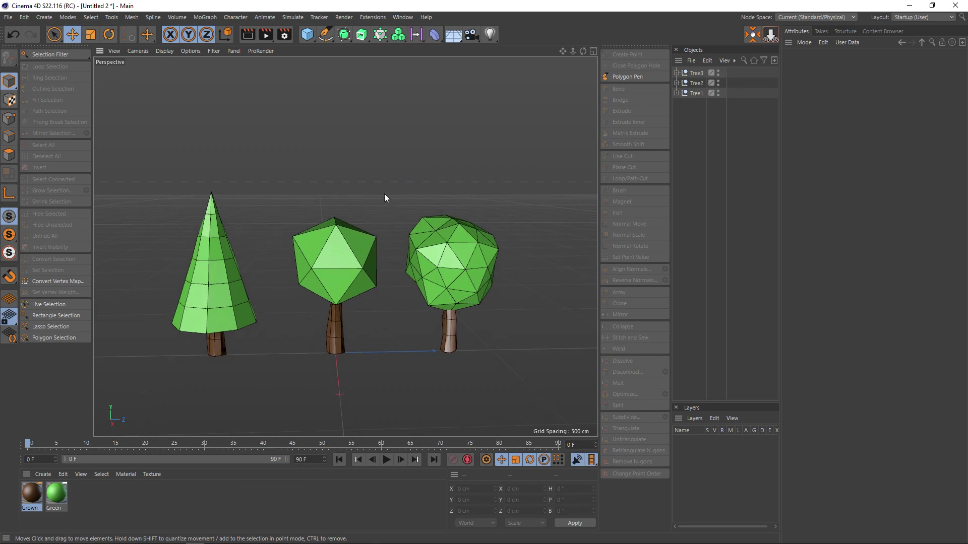
Save the scene as Đồi núi.c4d in the Downloads folder.
key("ctrl+s")
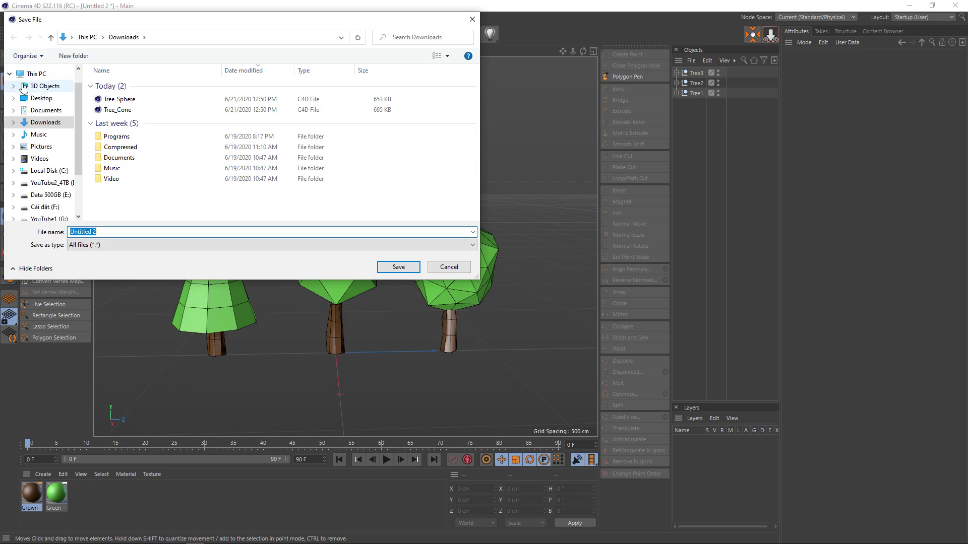
left_click(9, 74)
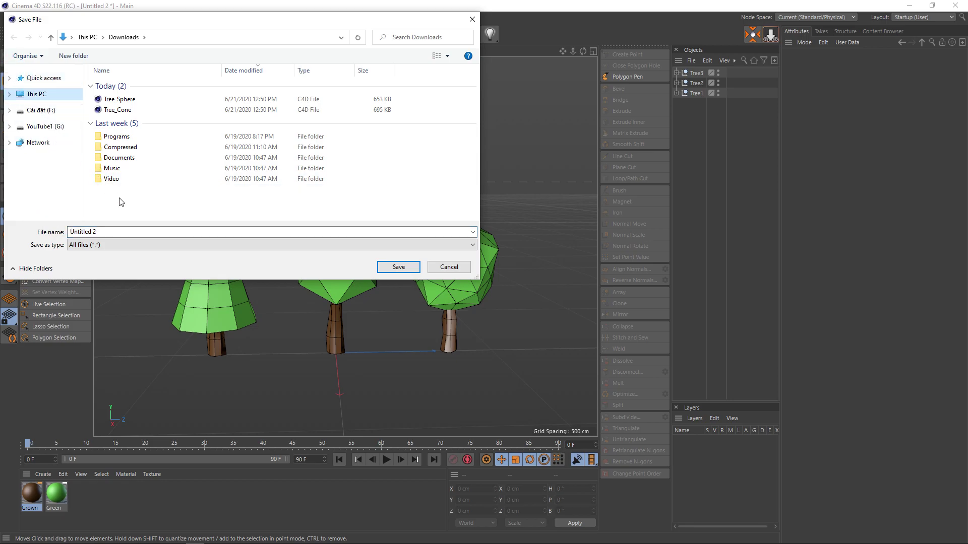
double_click(126, 229)
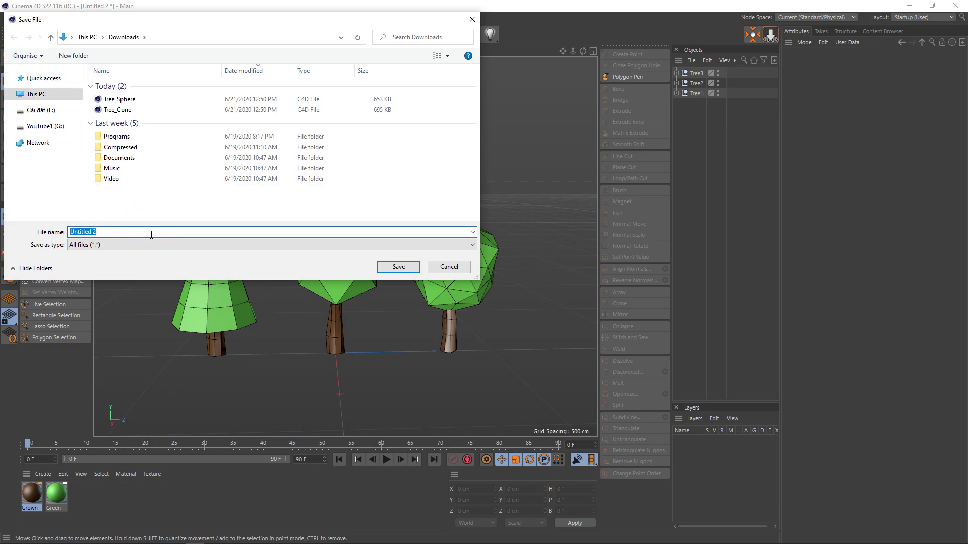
type("D")
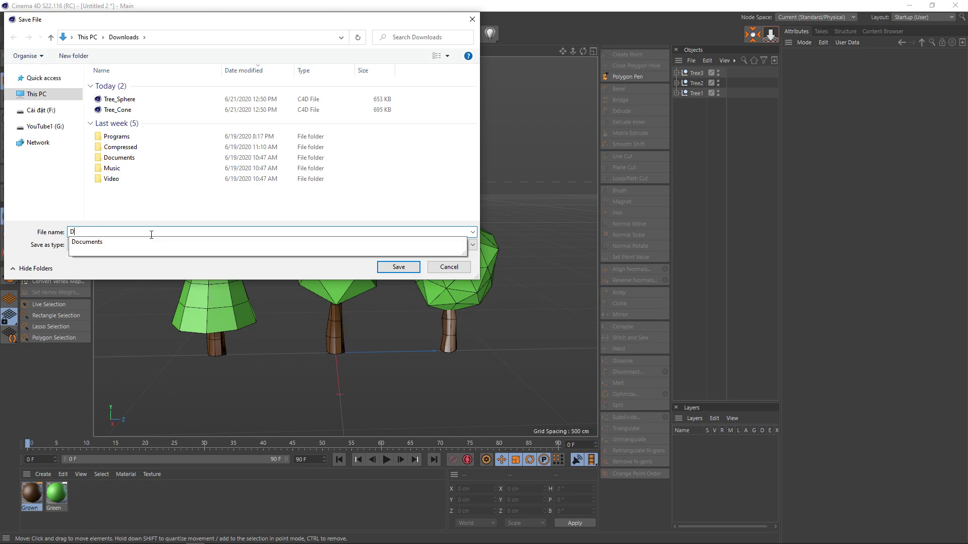
type("D")
key("BackSpace")
key("BackSpace")
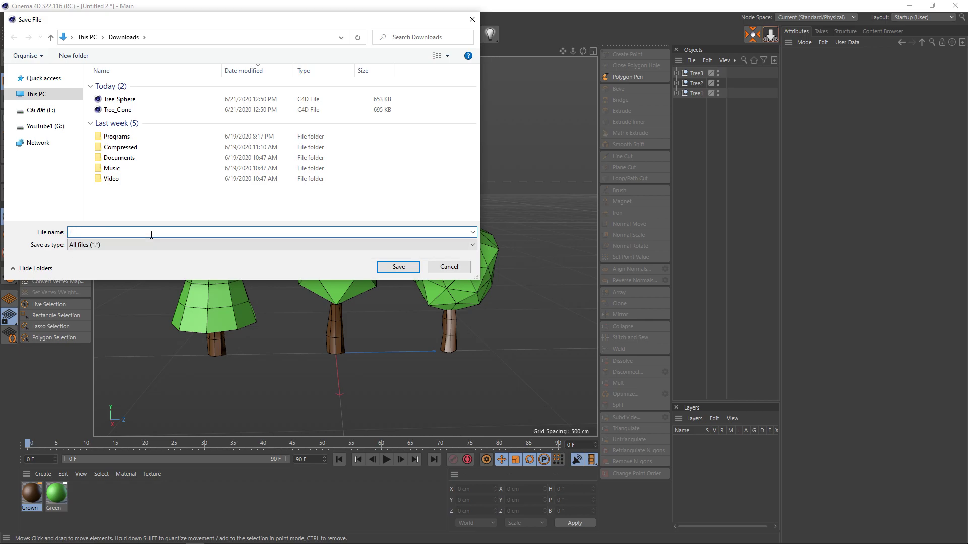
type("Đ")
type("ồi núi")
key("Return")
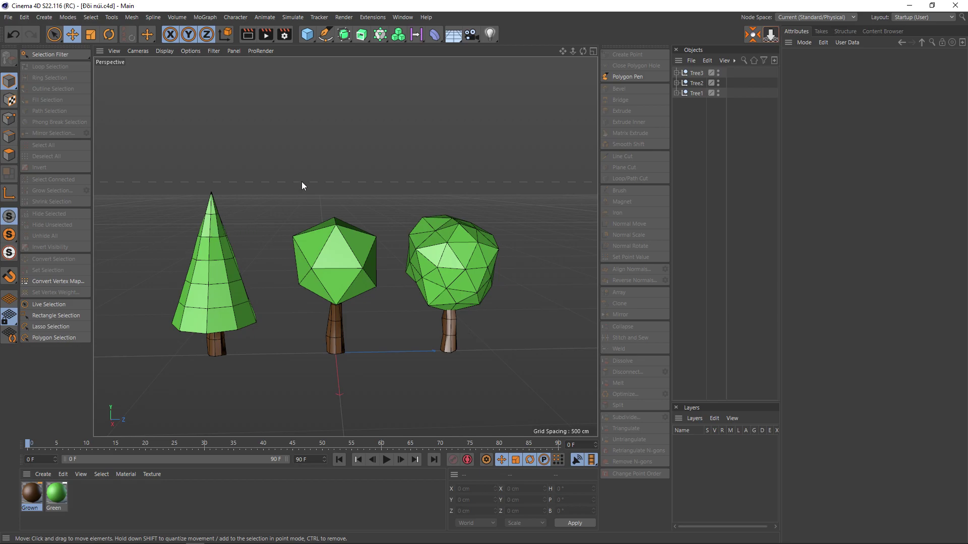
Render the three trees twice from a slightly reframed view, then bring up the open-projects list.
key("ctrl+r")
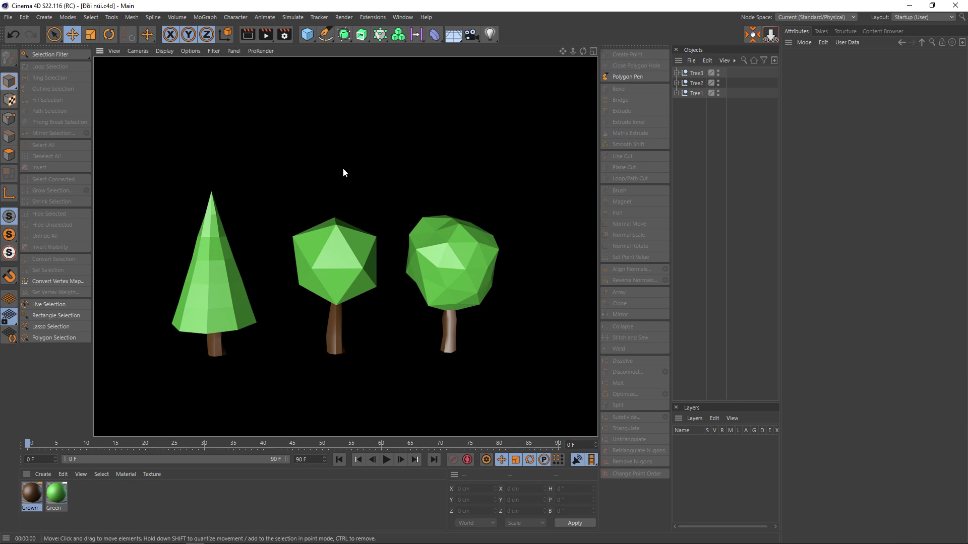
left_click_drag(342, 167, 346, 165, "alt")
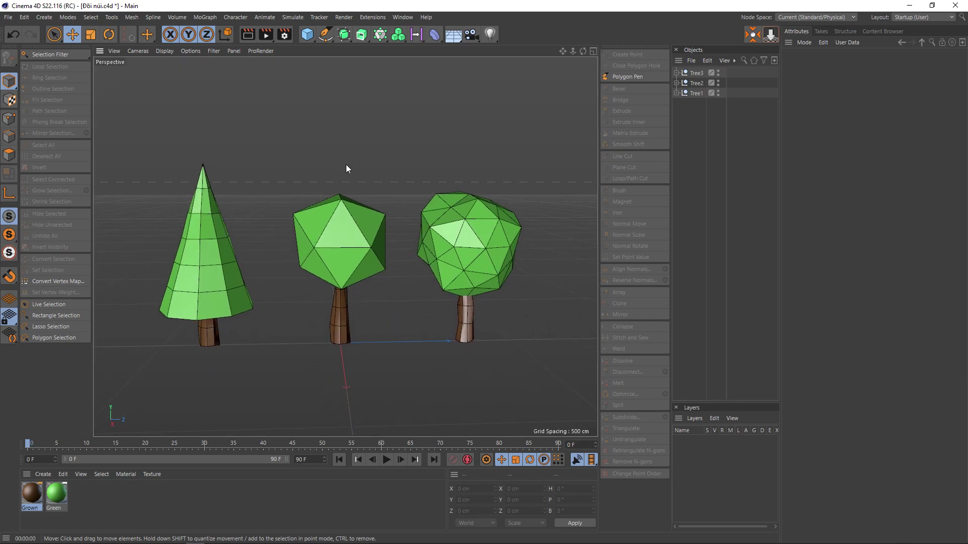
key("ctrl+r")
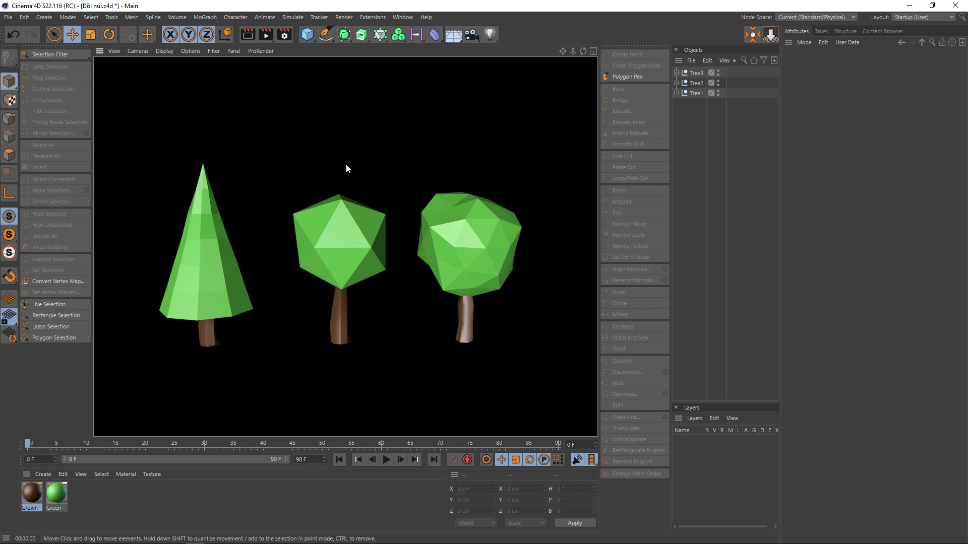
left_click(346, 164)
key("v")
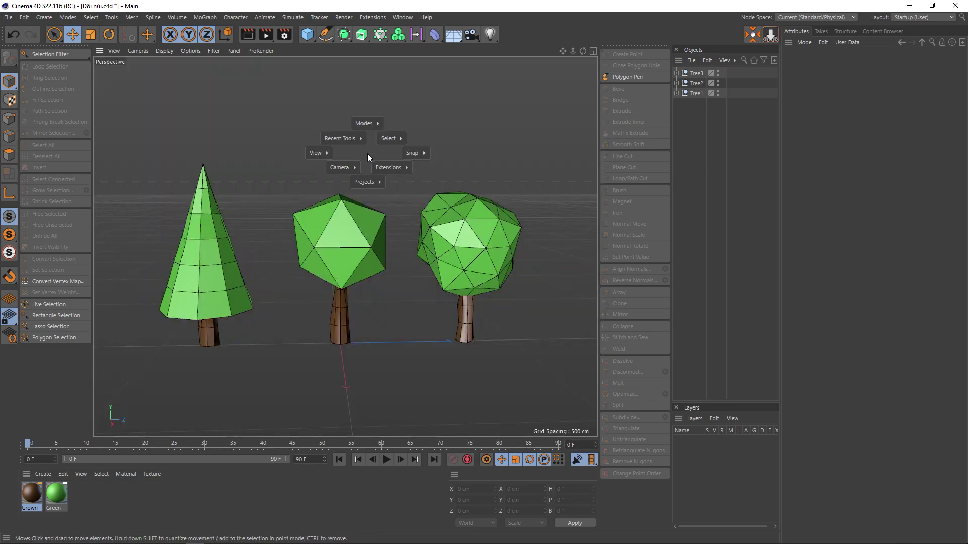
mouse_move(366, 181)
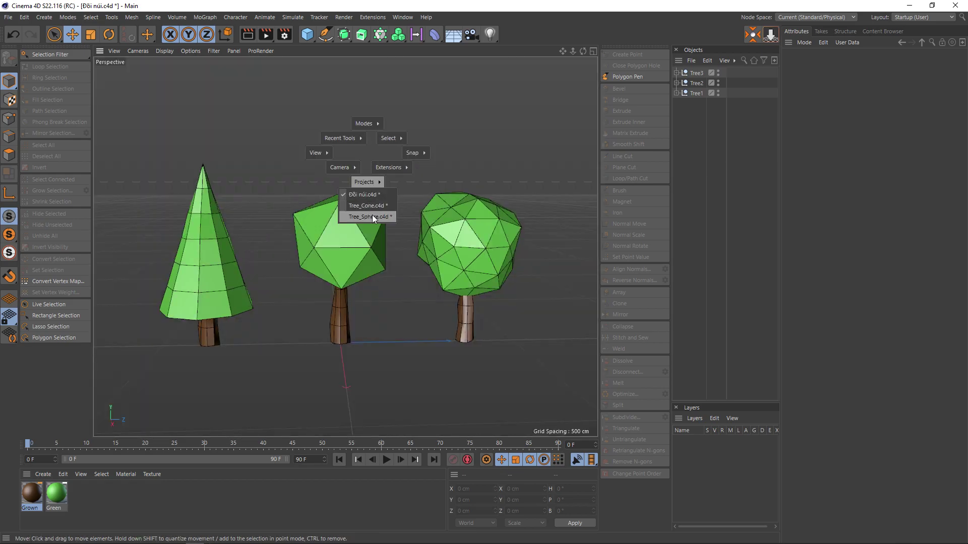
Switch to the Tree_Cone.c4d project and render its terrain and forest scene.
left_click(372, 206)
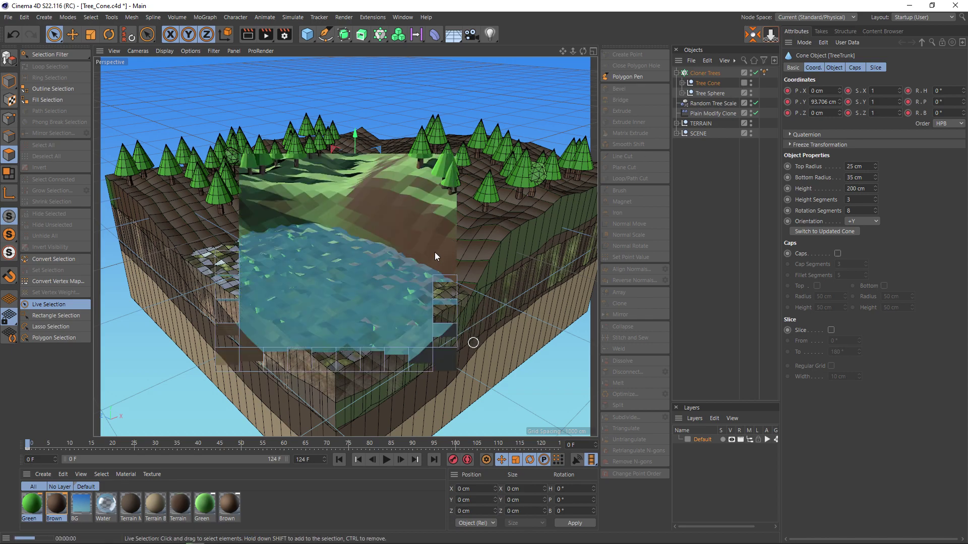
key("ctrl+r")
key("Escape")
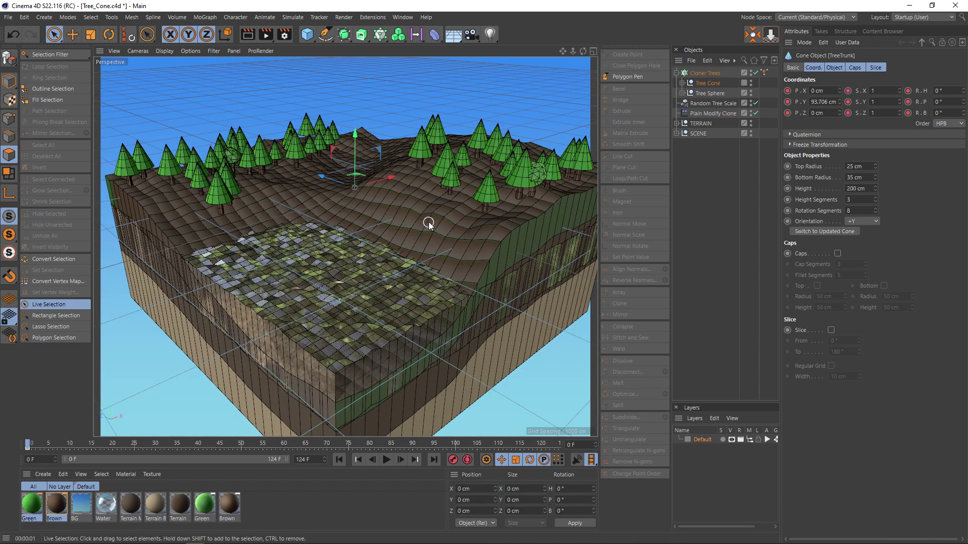
key("ctrl+r")
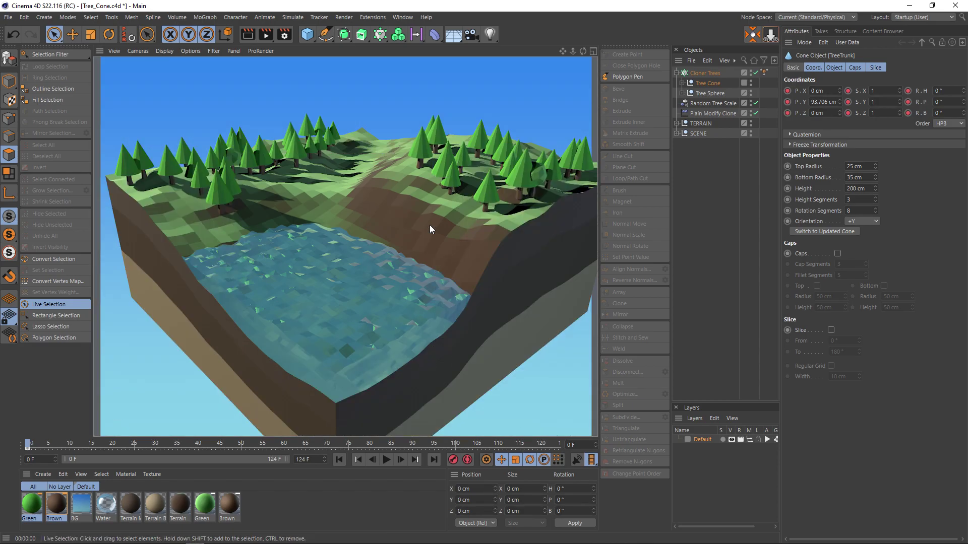